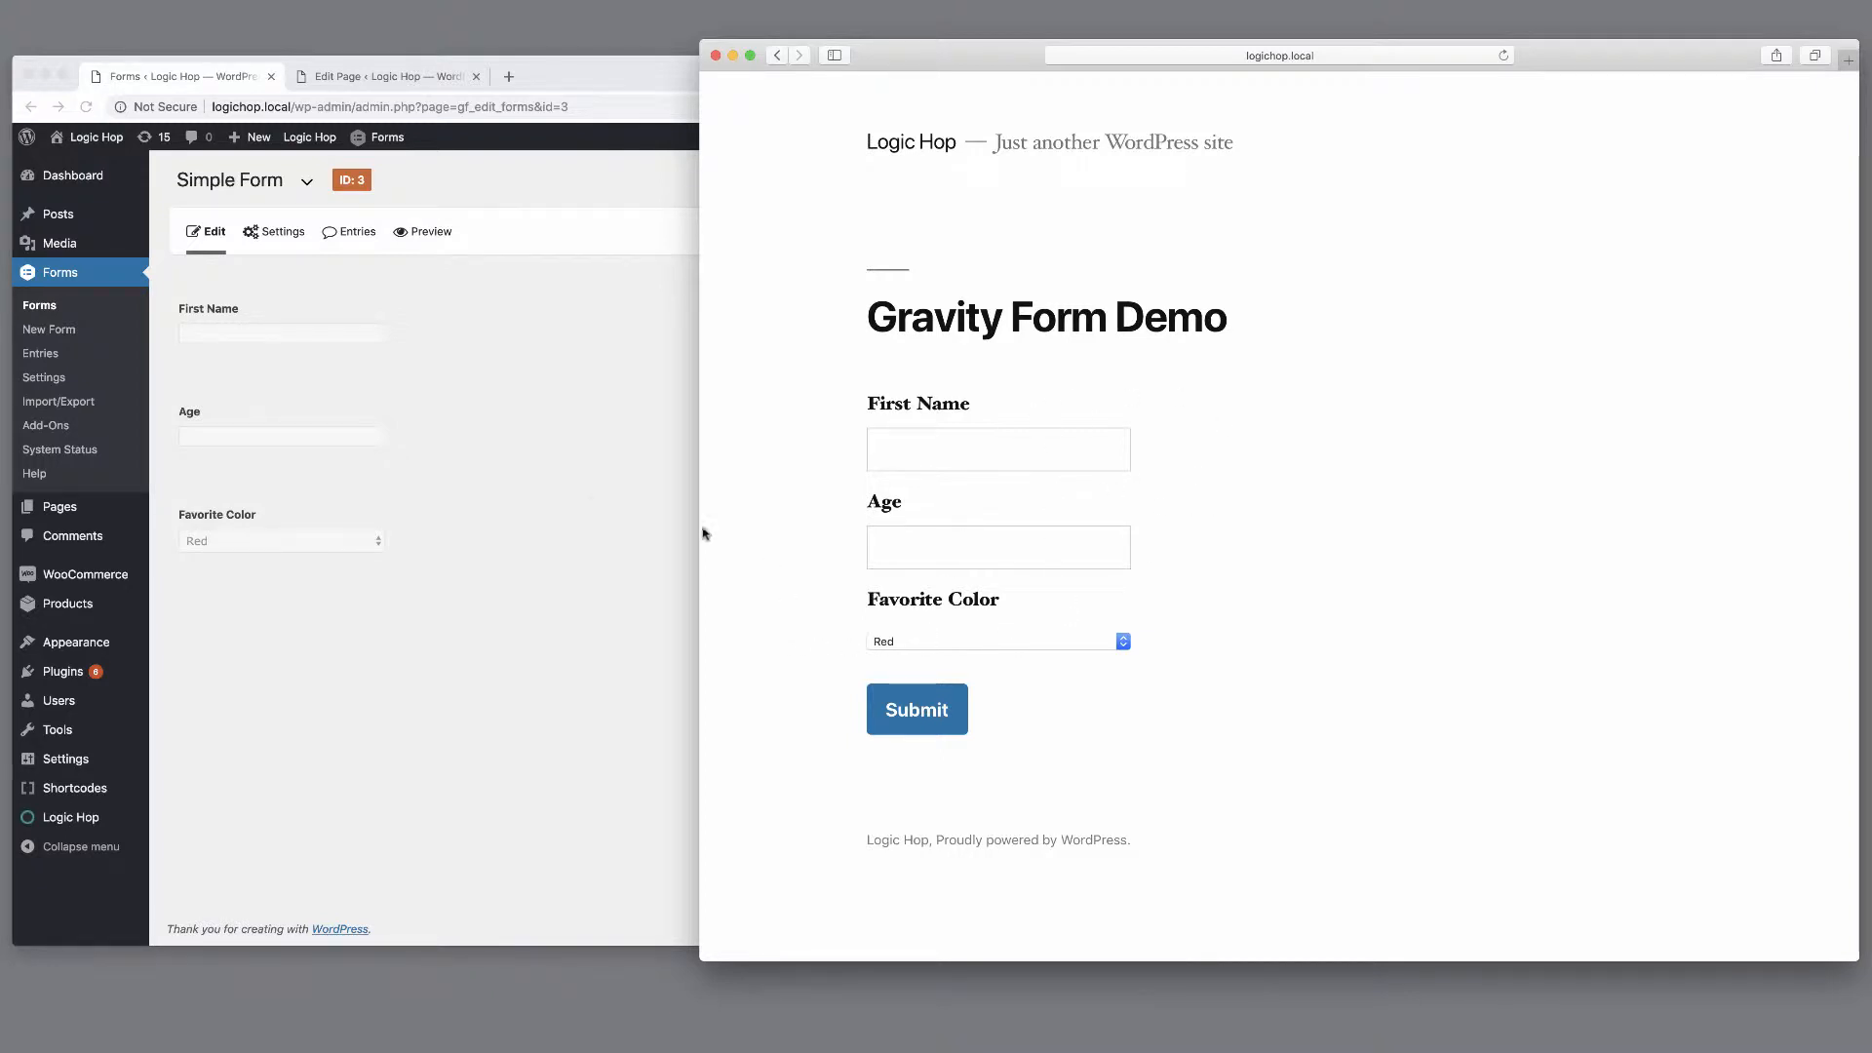
In Simple Form's Logic Hop settings, set Form Data to "Available in Logic Hop" and save the settings.
left_click(589, 480)
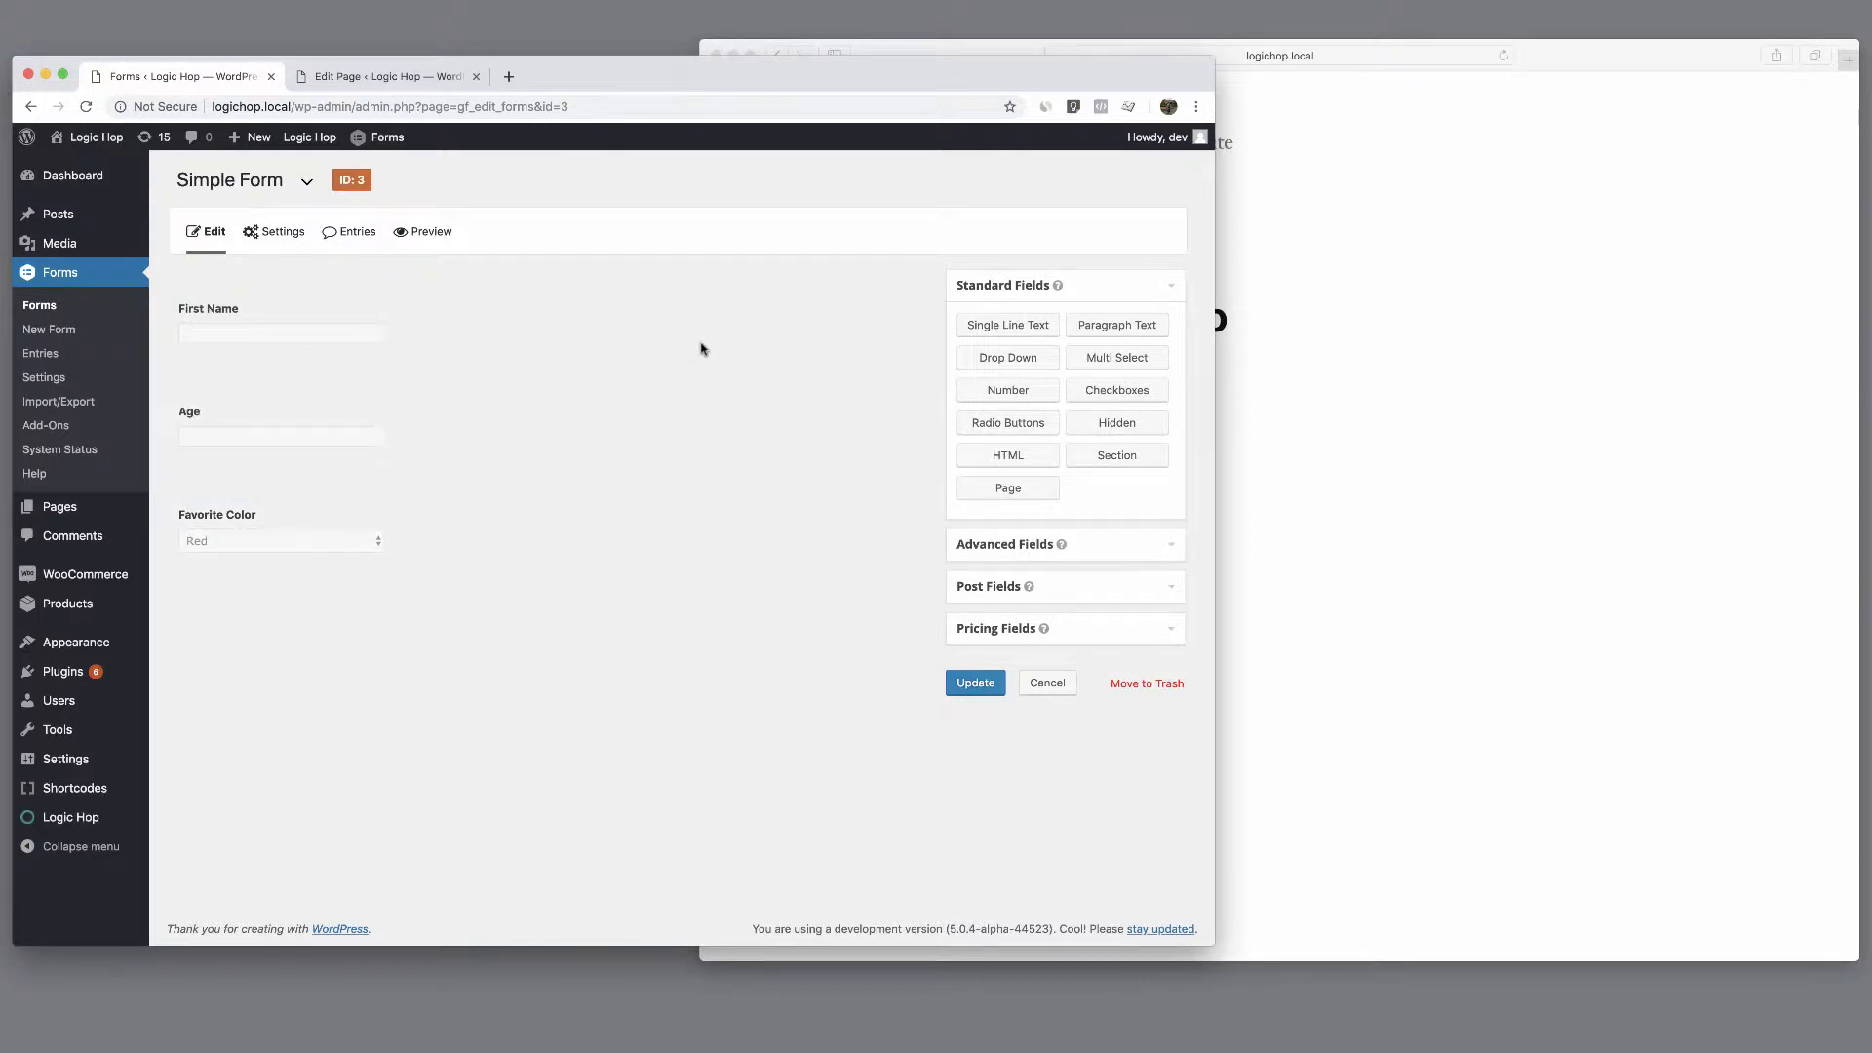
mouse_move(286, 241)
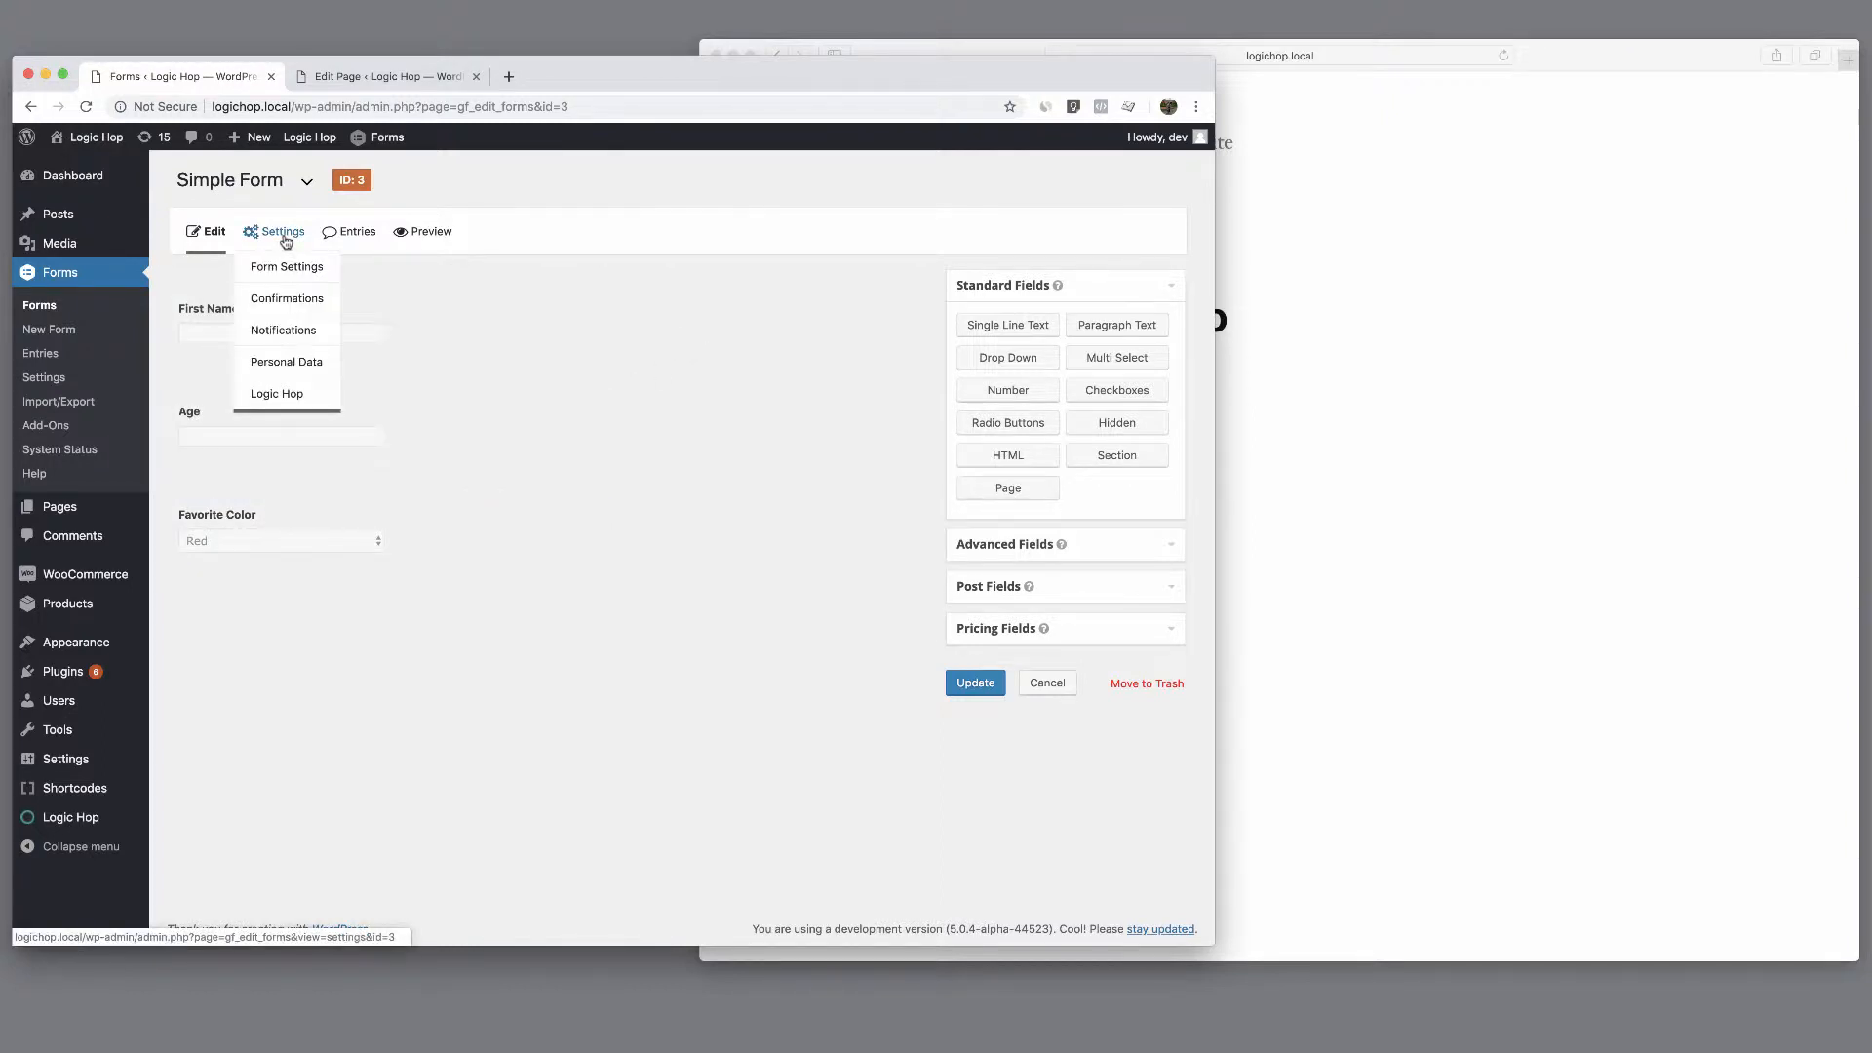
left_click(278, 395)
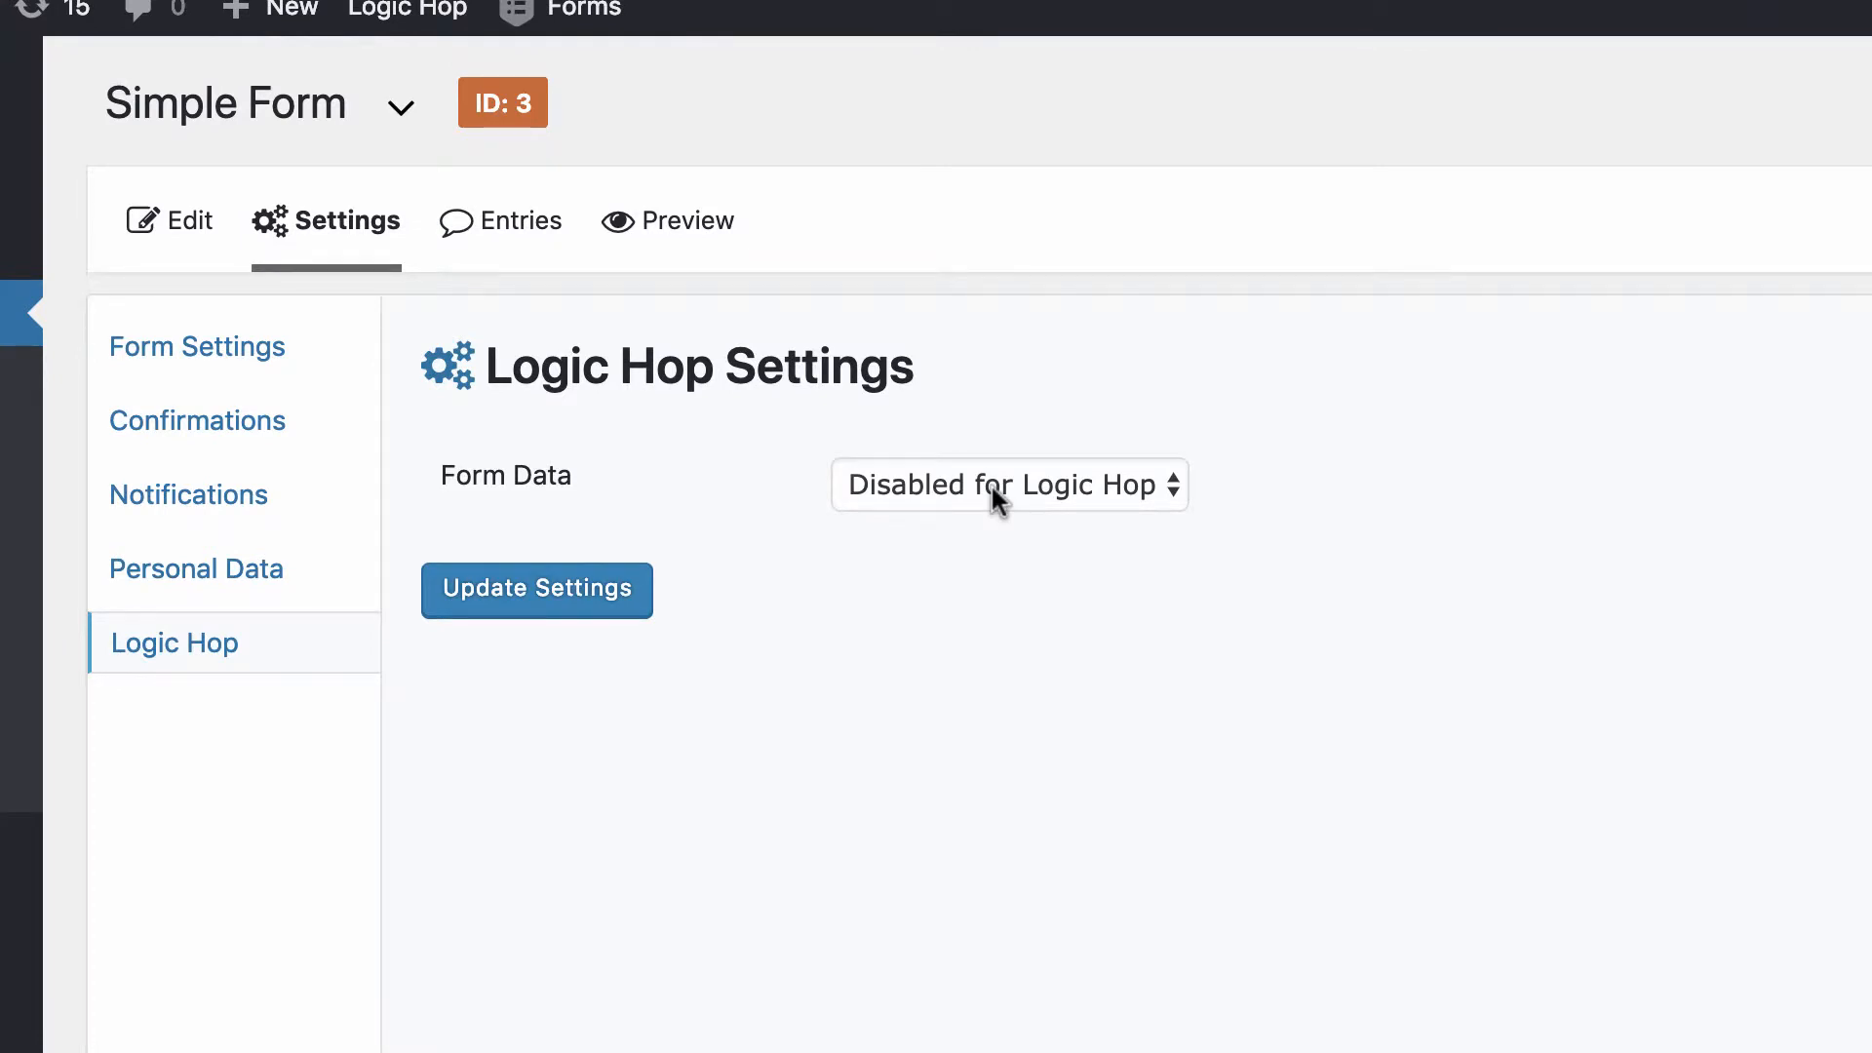
left_click(991, 483)
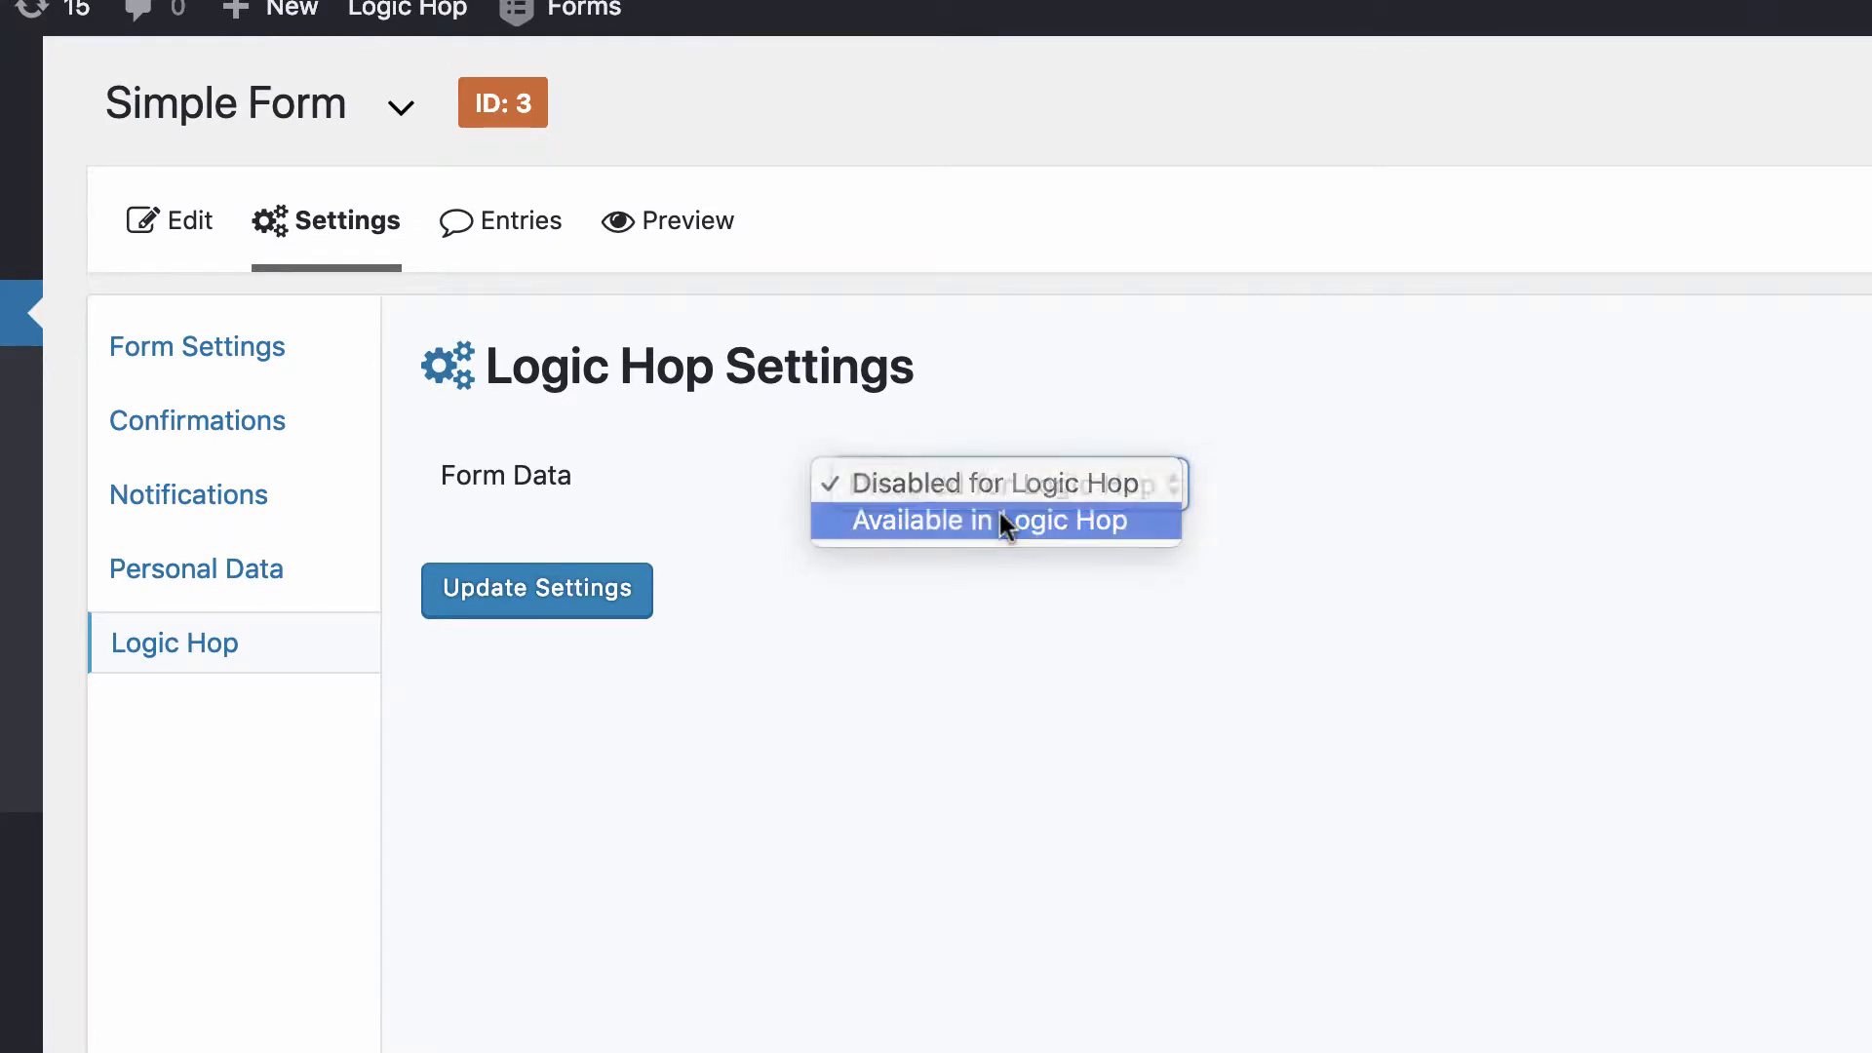
left_click(1004, 527)
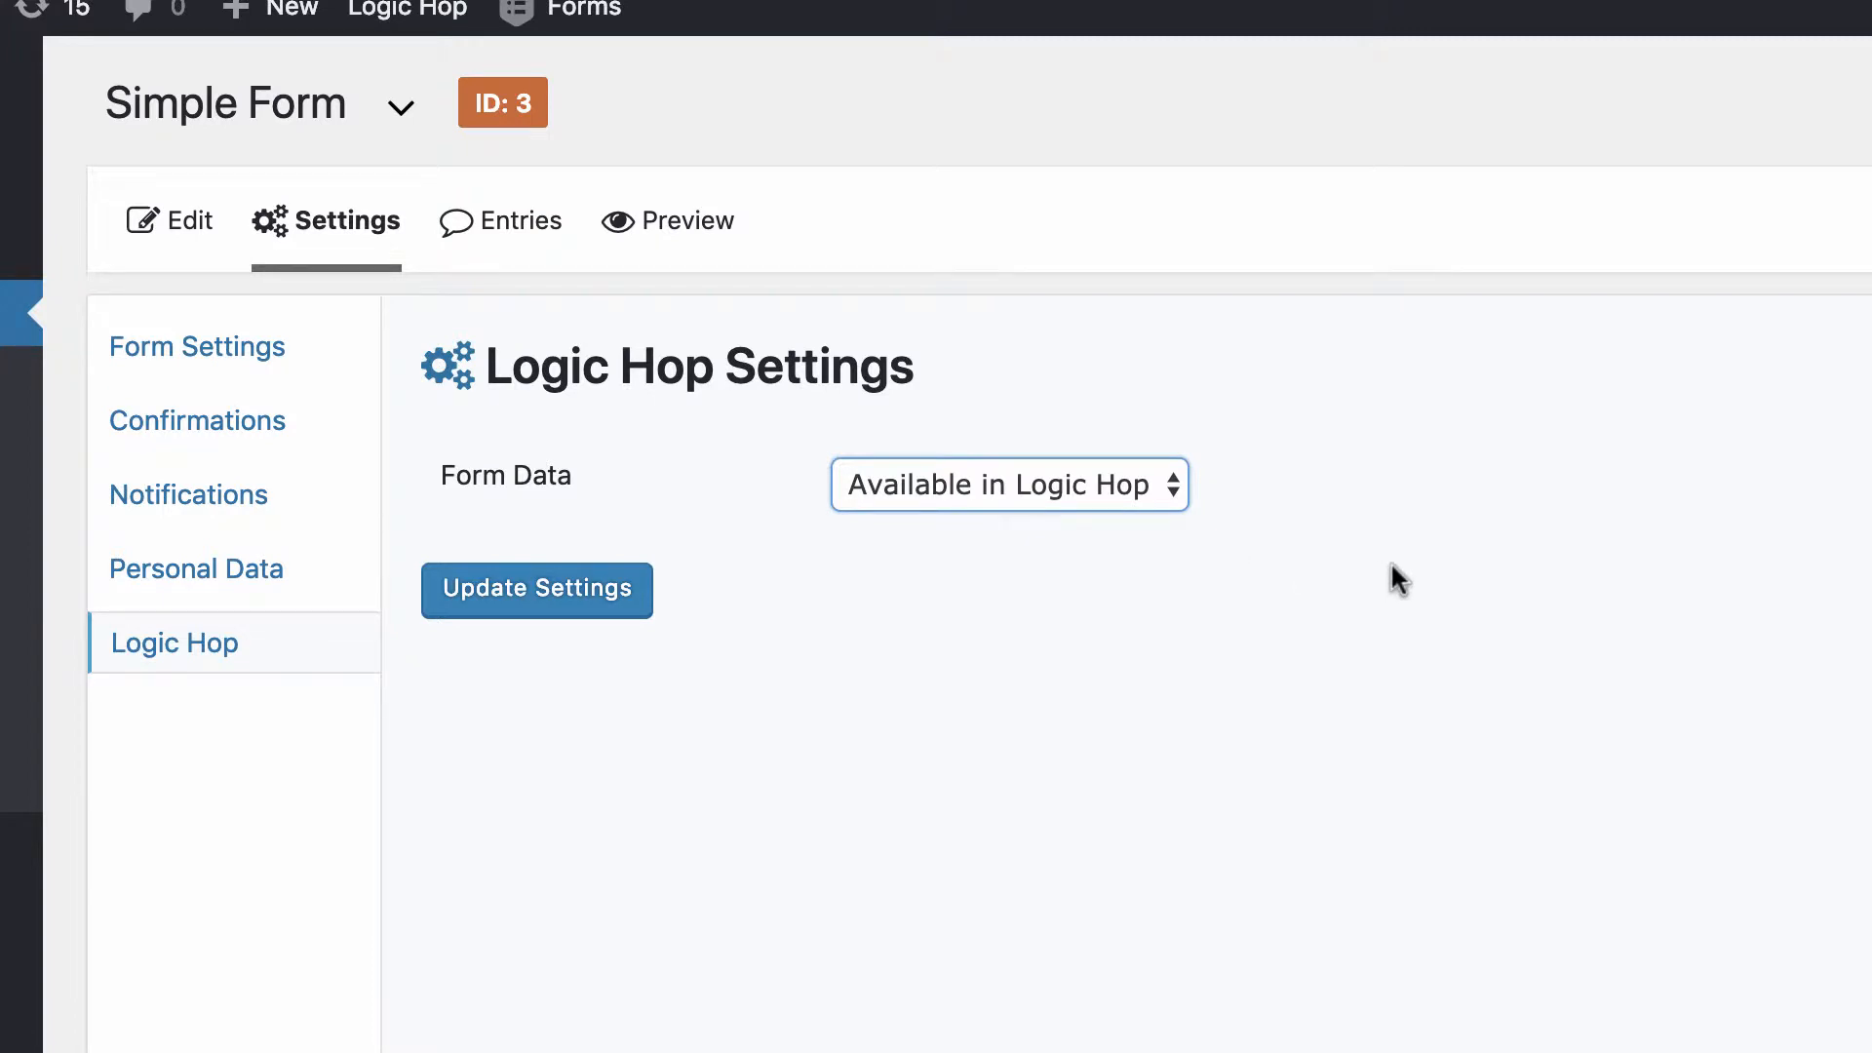
left_click(562, 591)
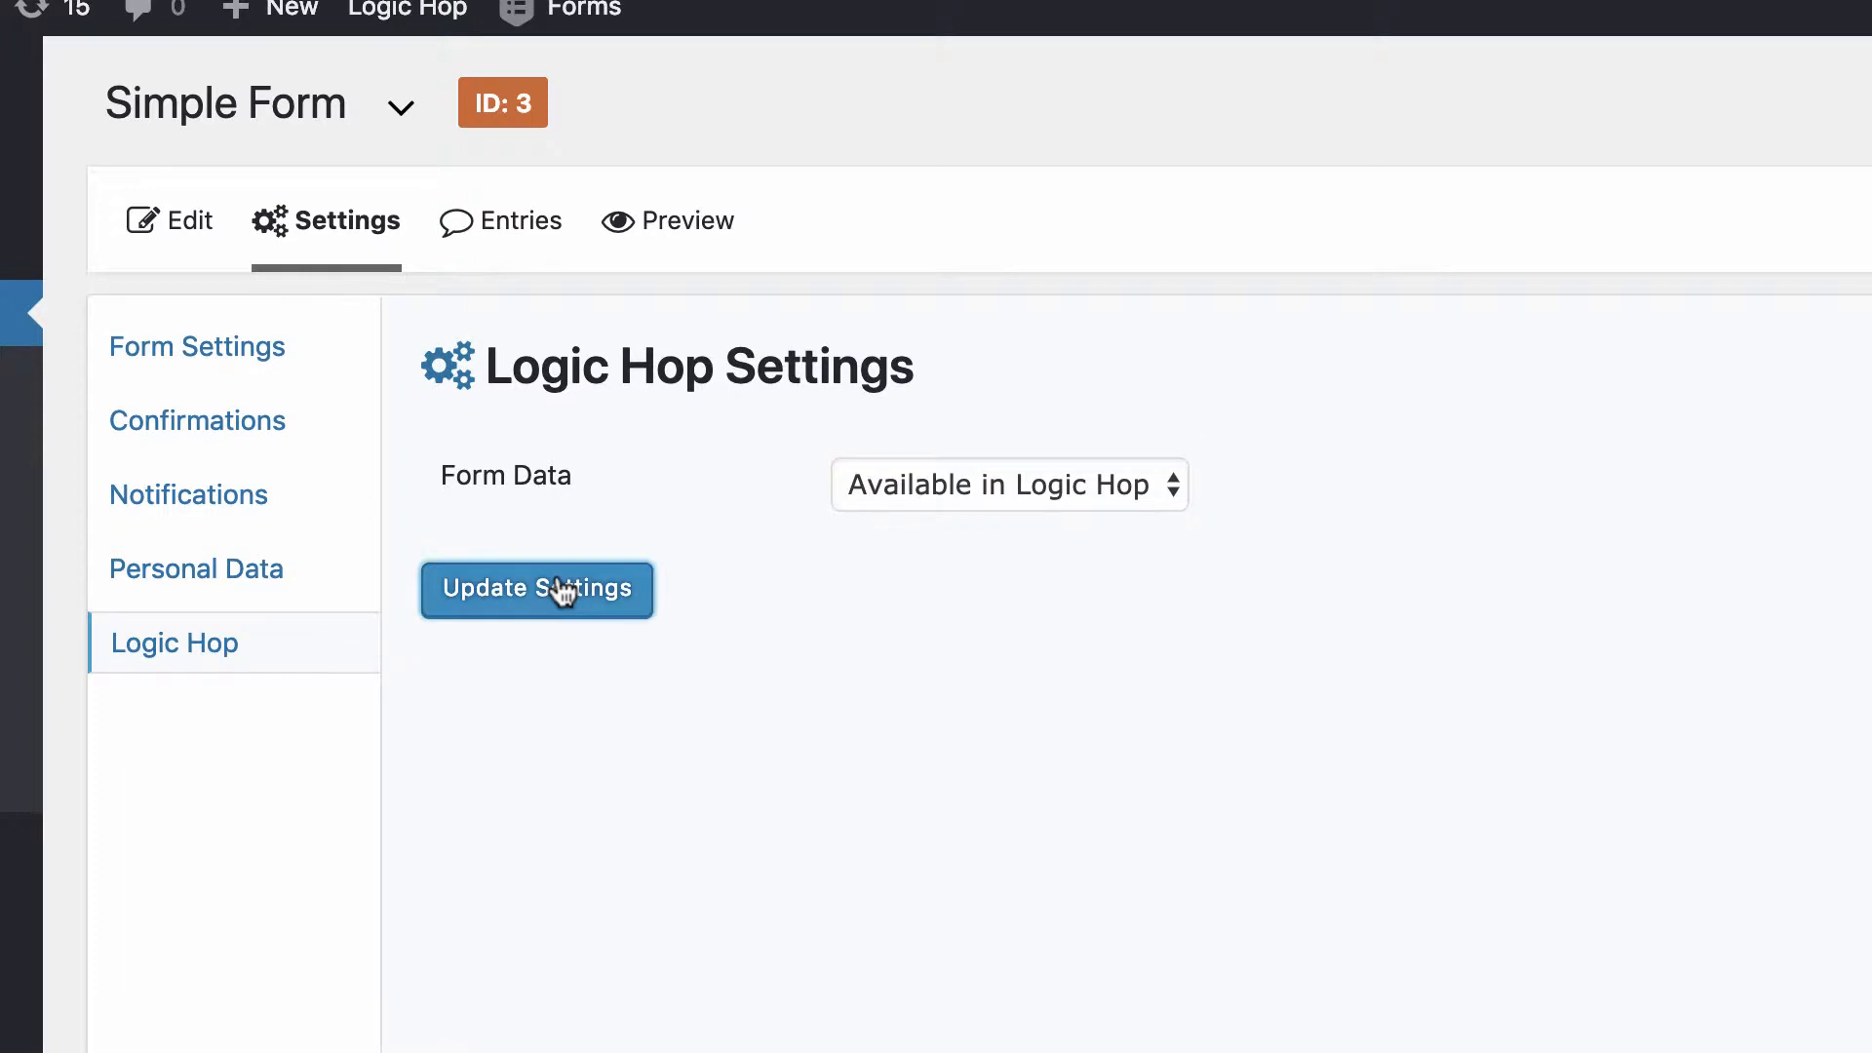
Return to the form editor and review the First Name field's advanced settings and general field label.
left_click(200, 252)
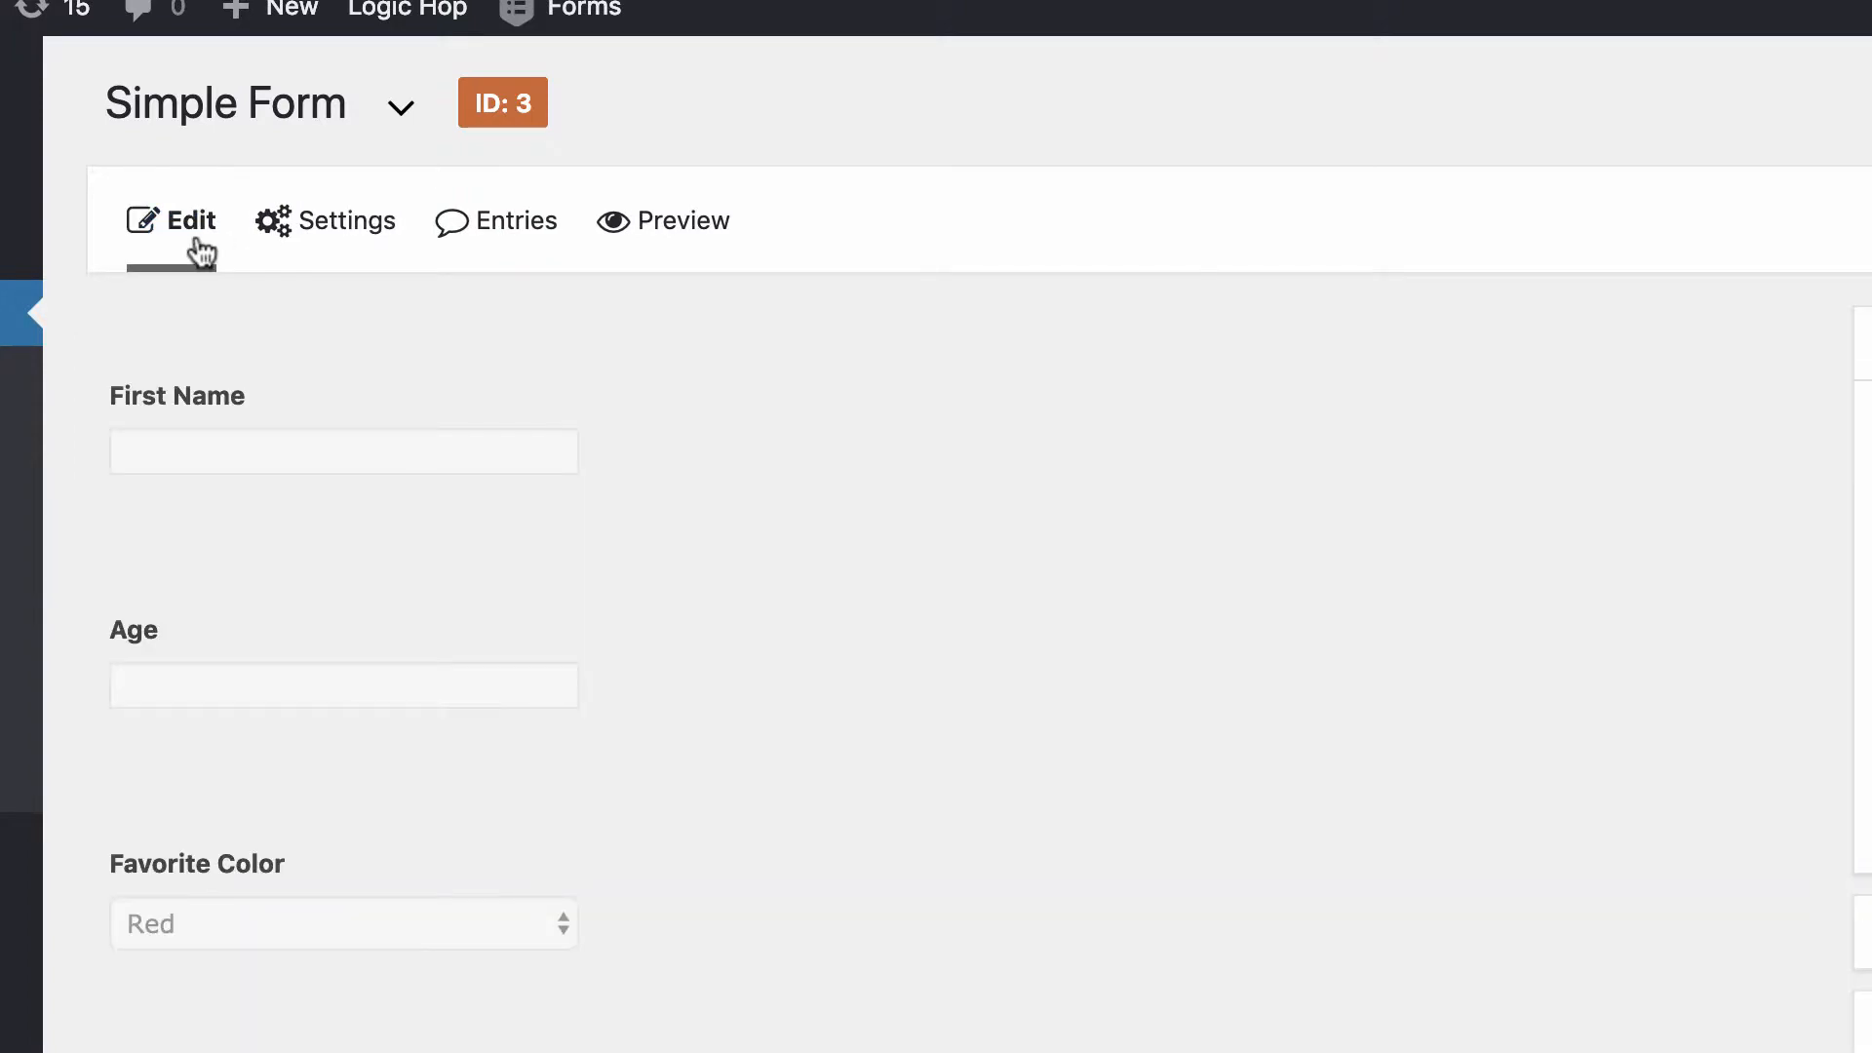
left_click(748, 392)
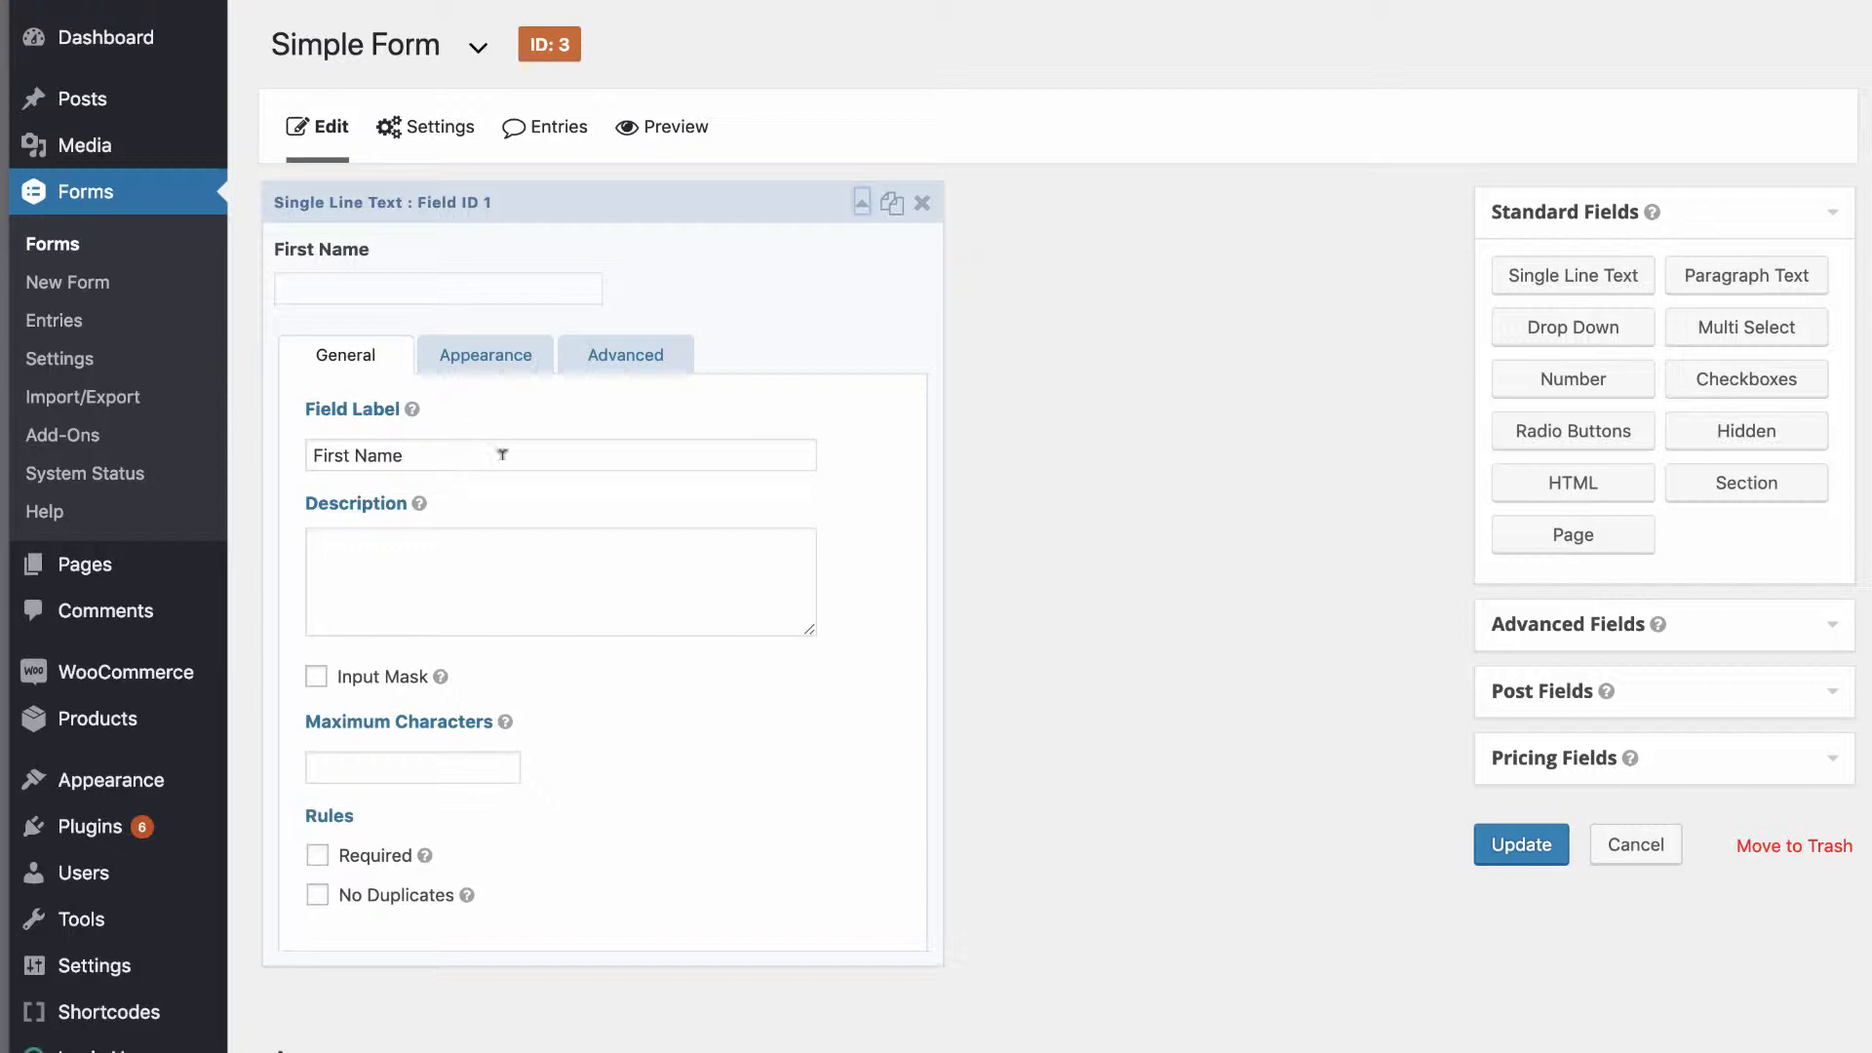
left_click(611, 379)
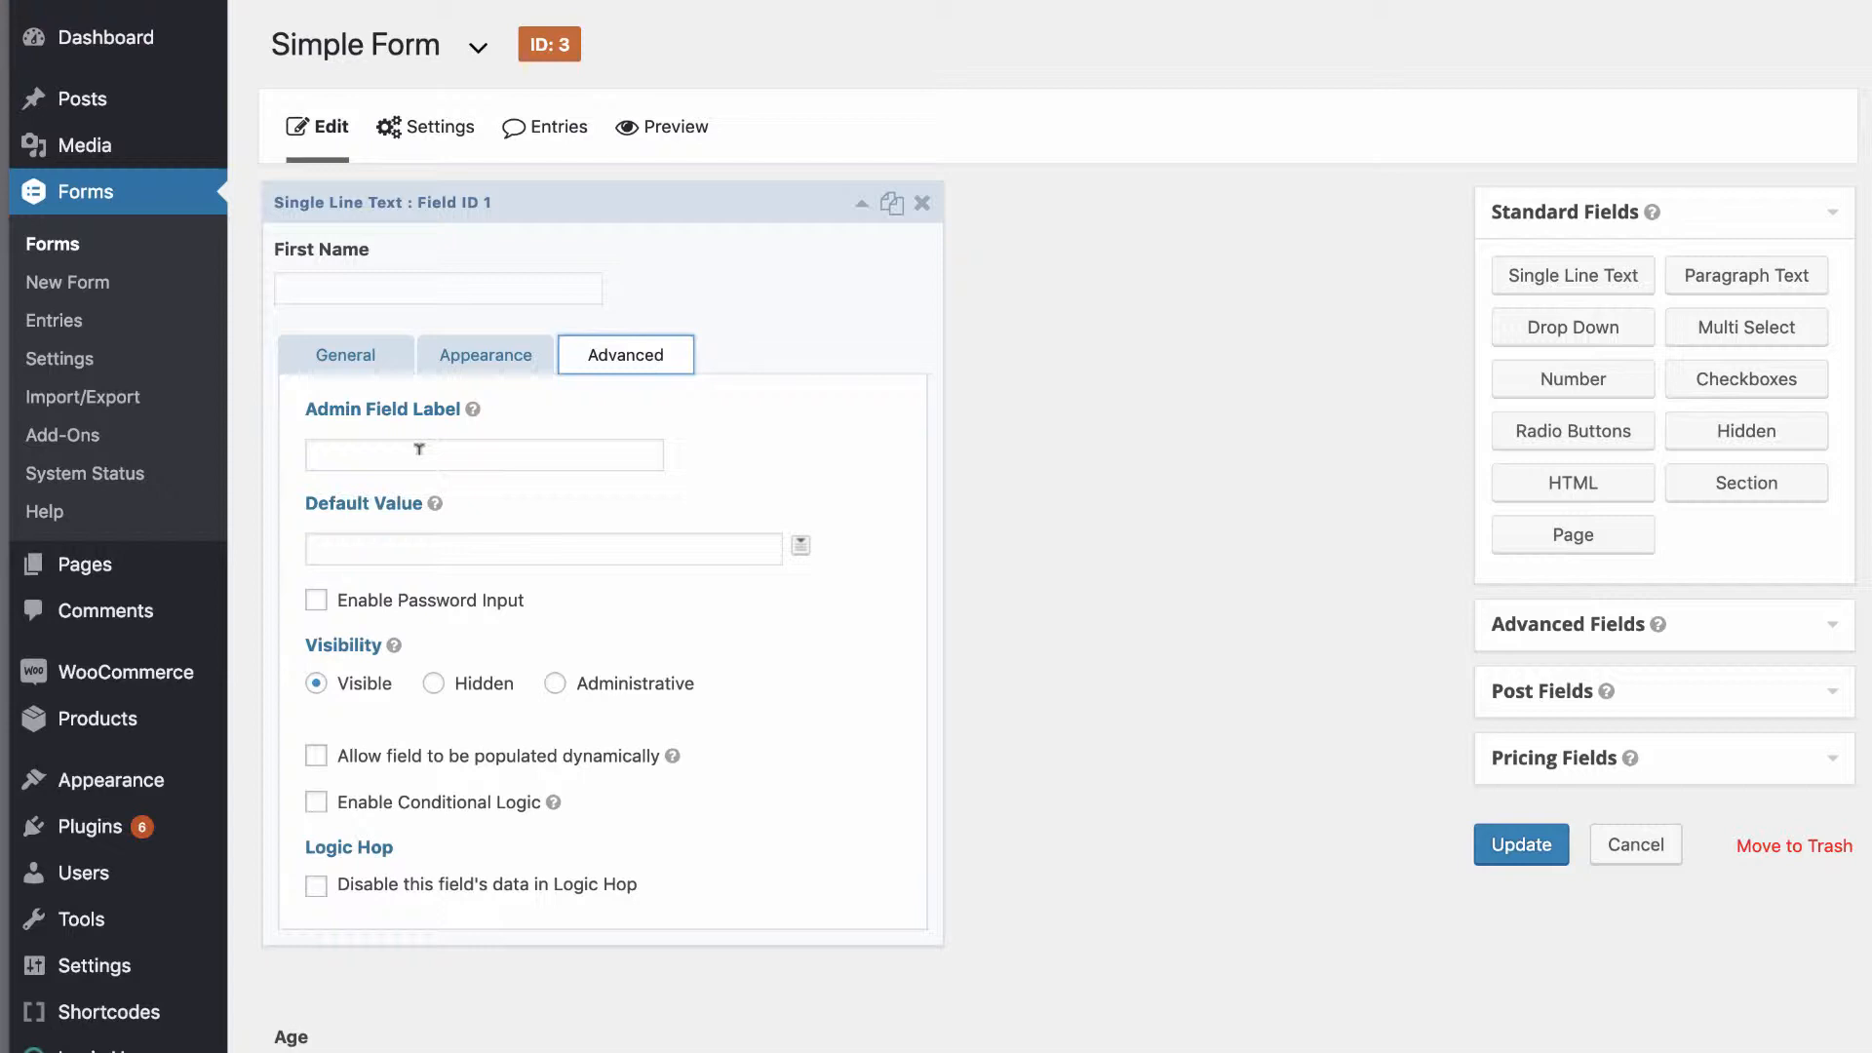
left_click(332, 368)
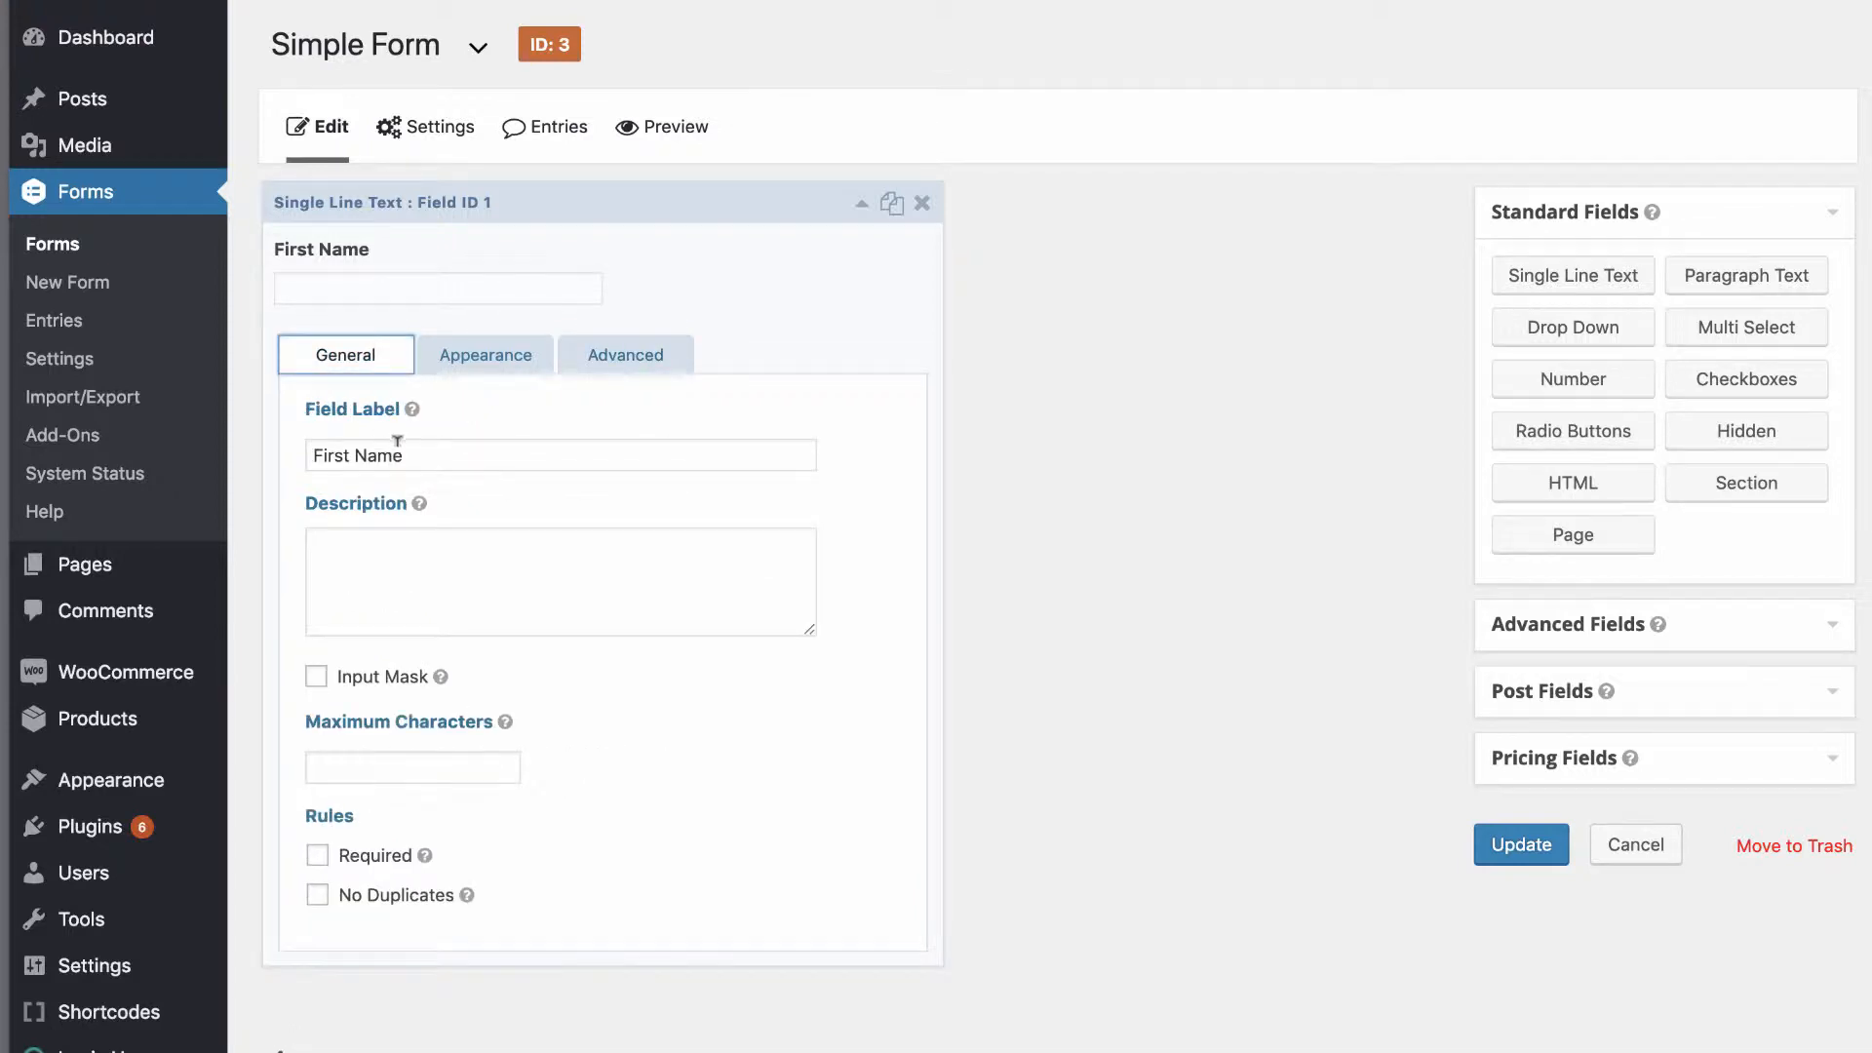
Try the First Name field's advanced option that disables its data in Logic Hop.
left_click(587, 370)
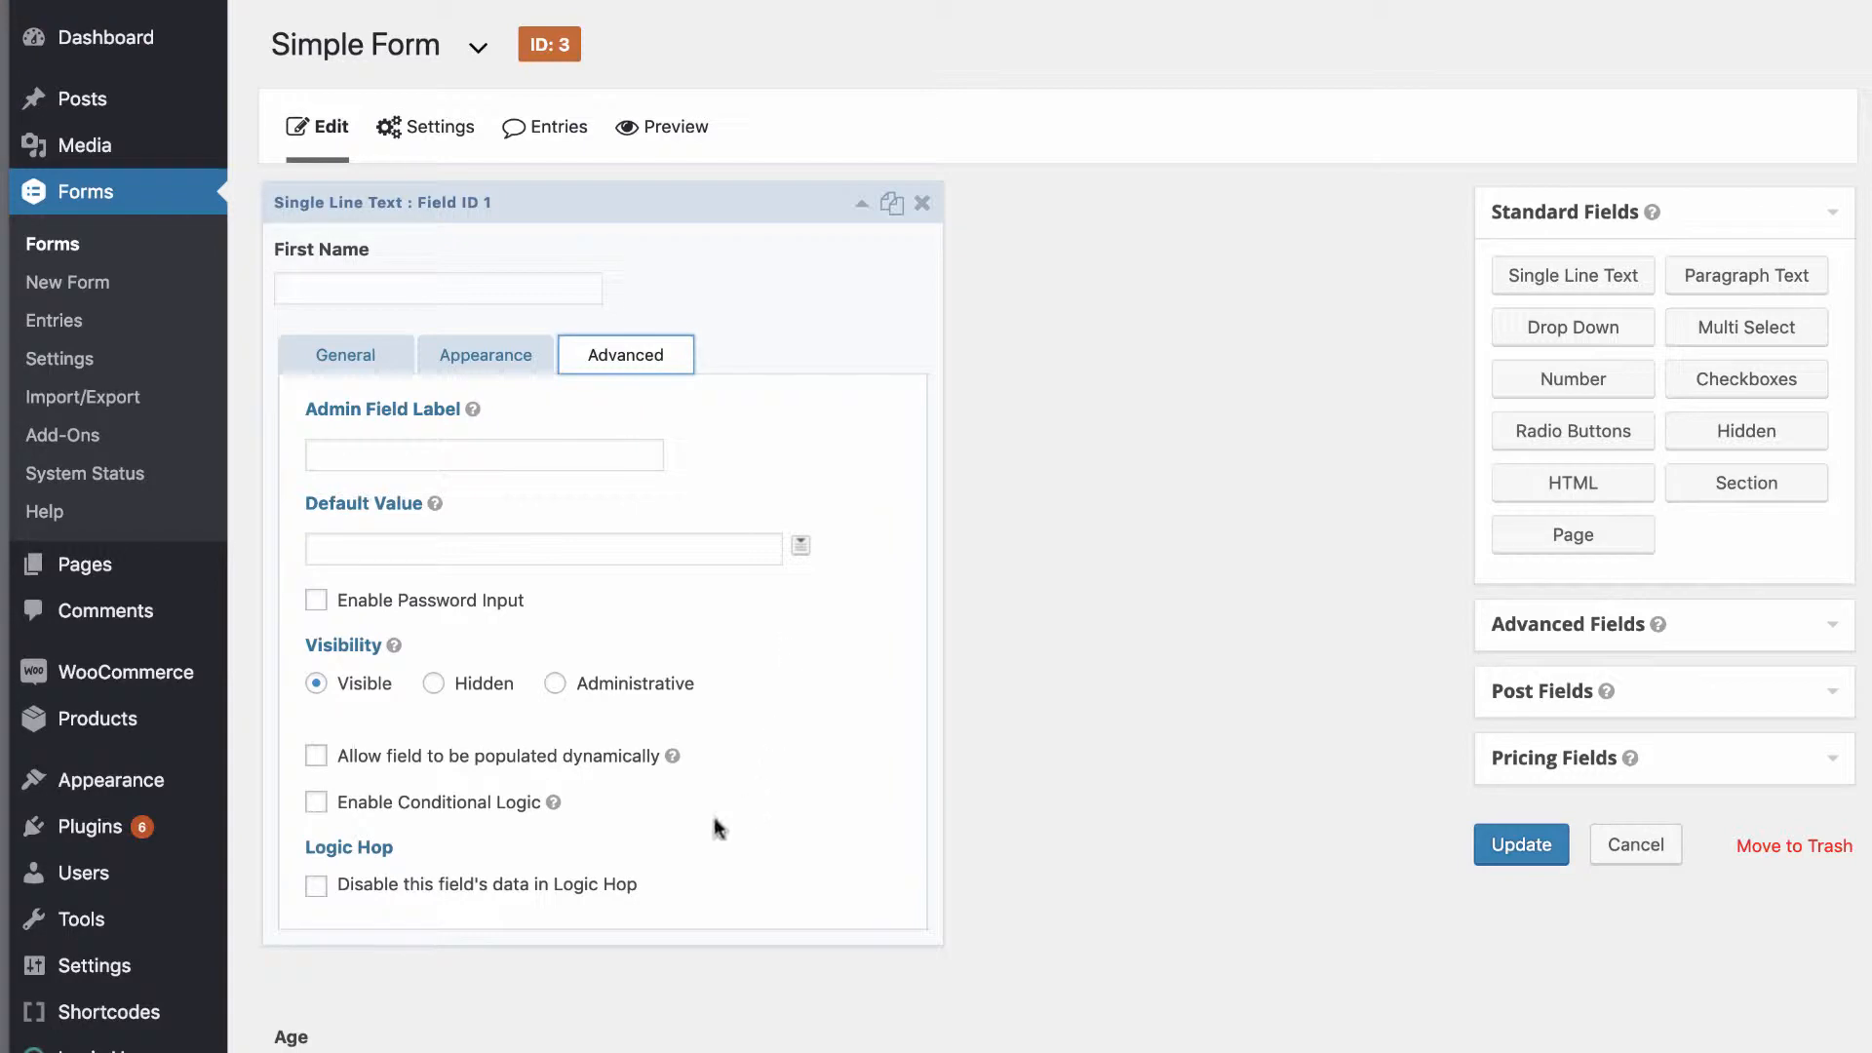
scroll(711, 817, "down", 3)
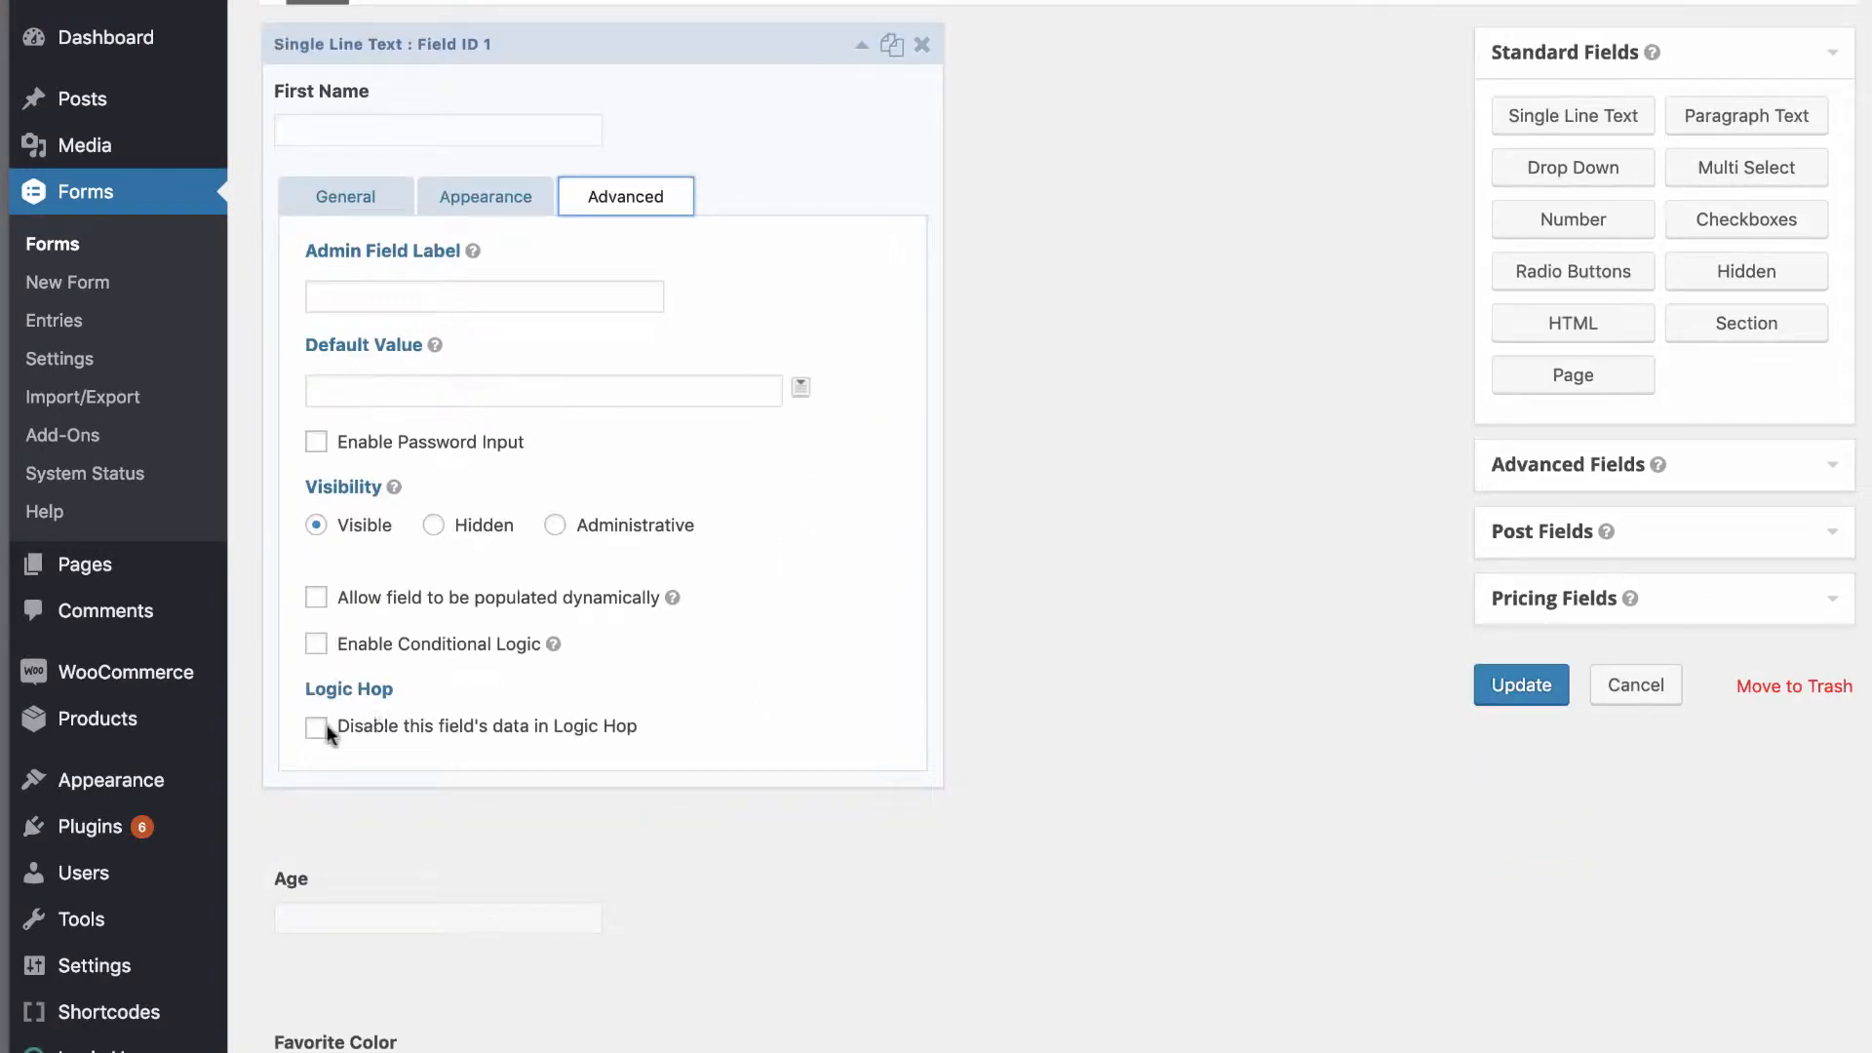
left_click(320, 731)
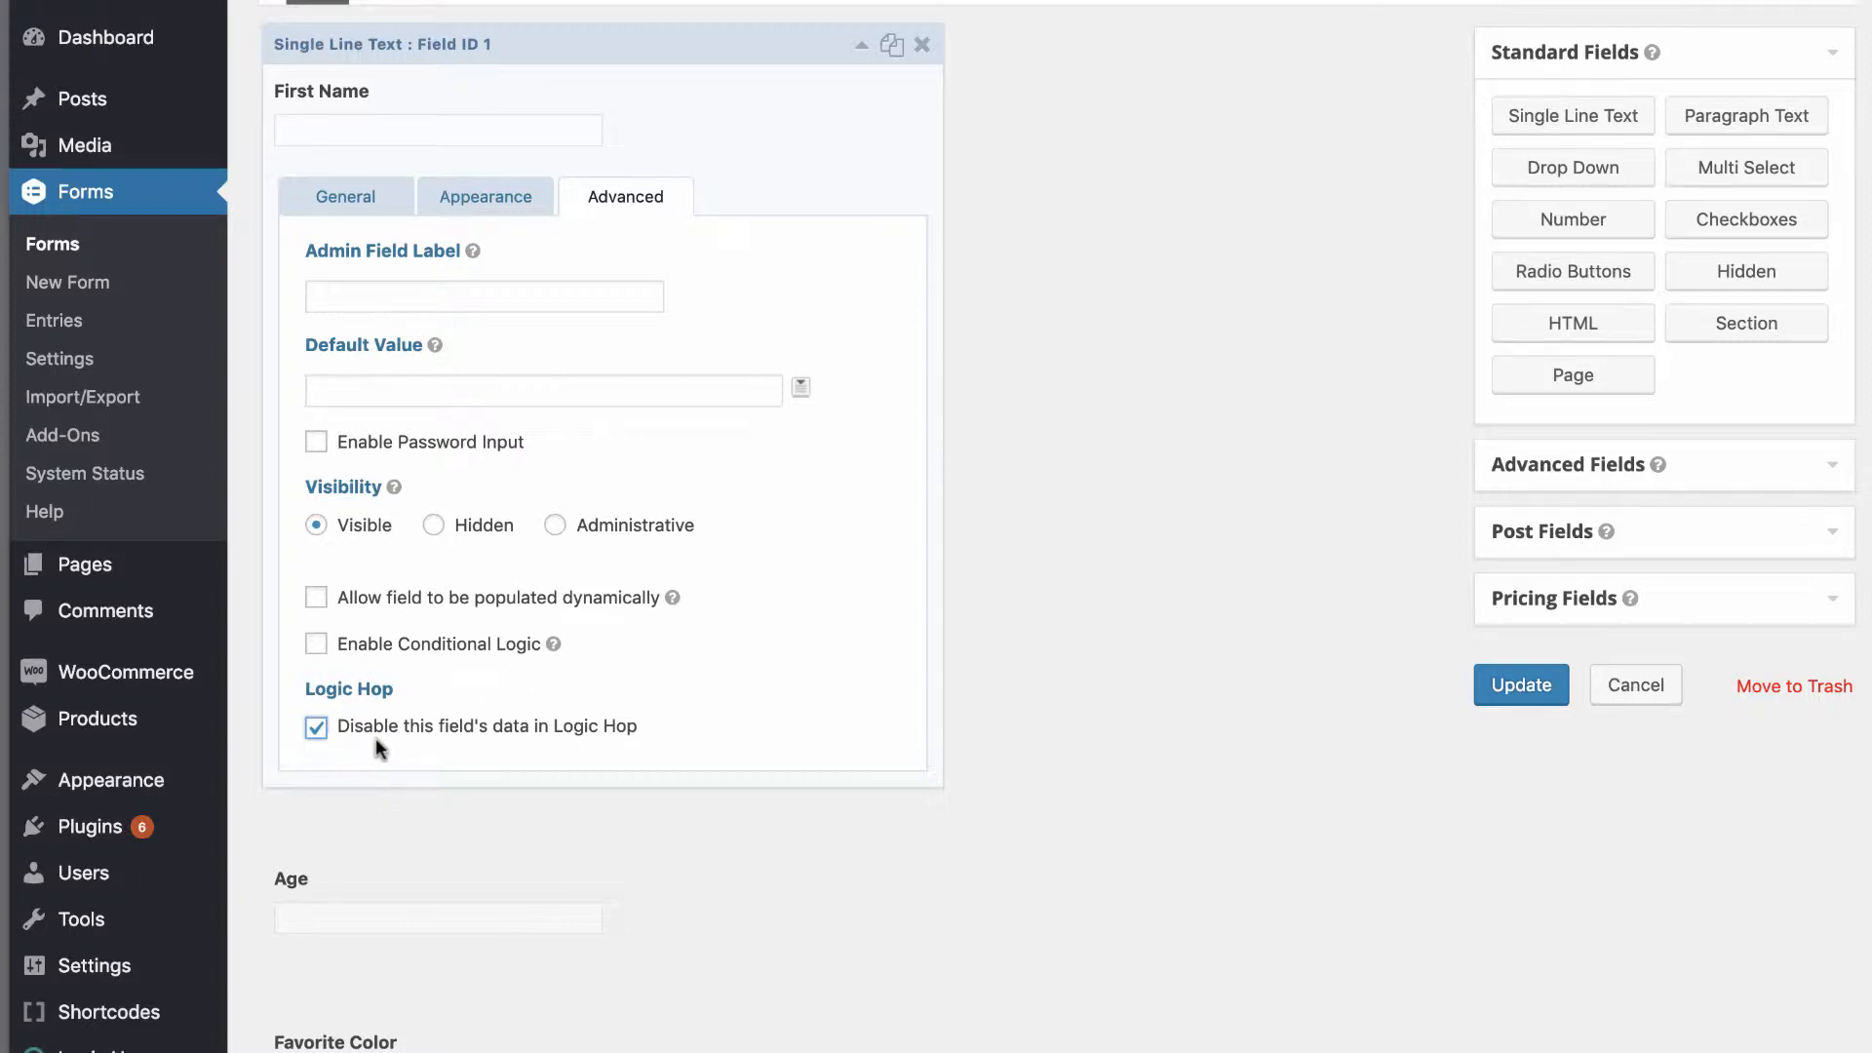
left_click(314, 729)
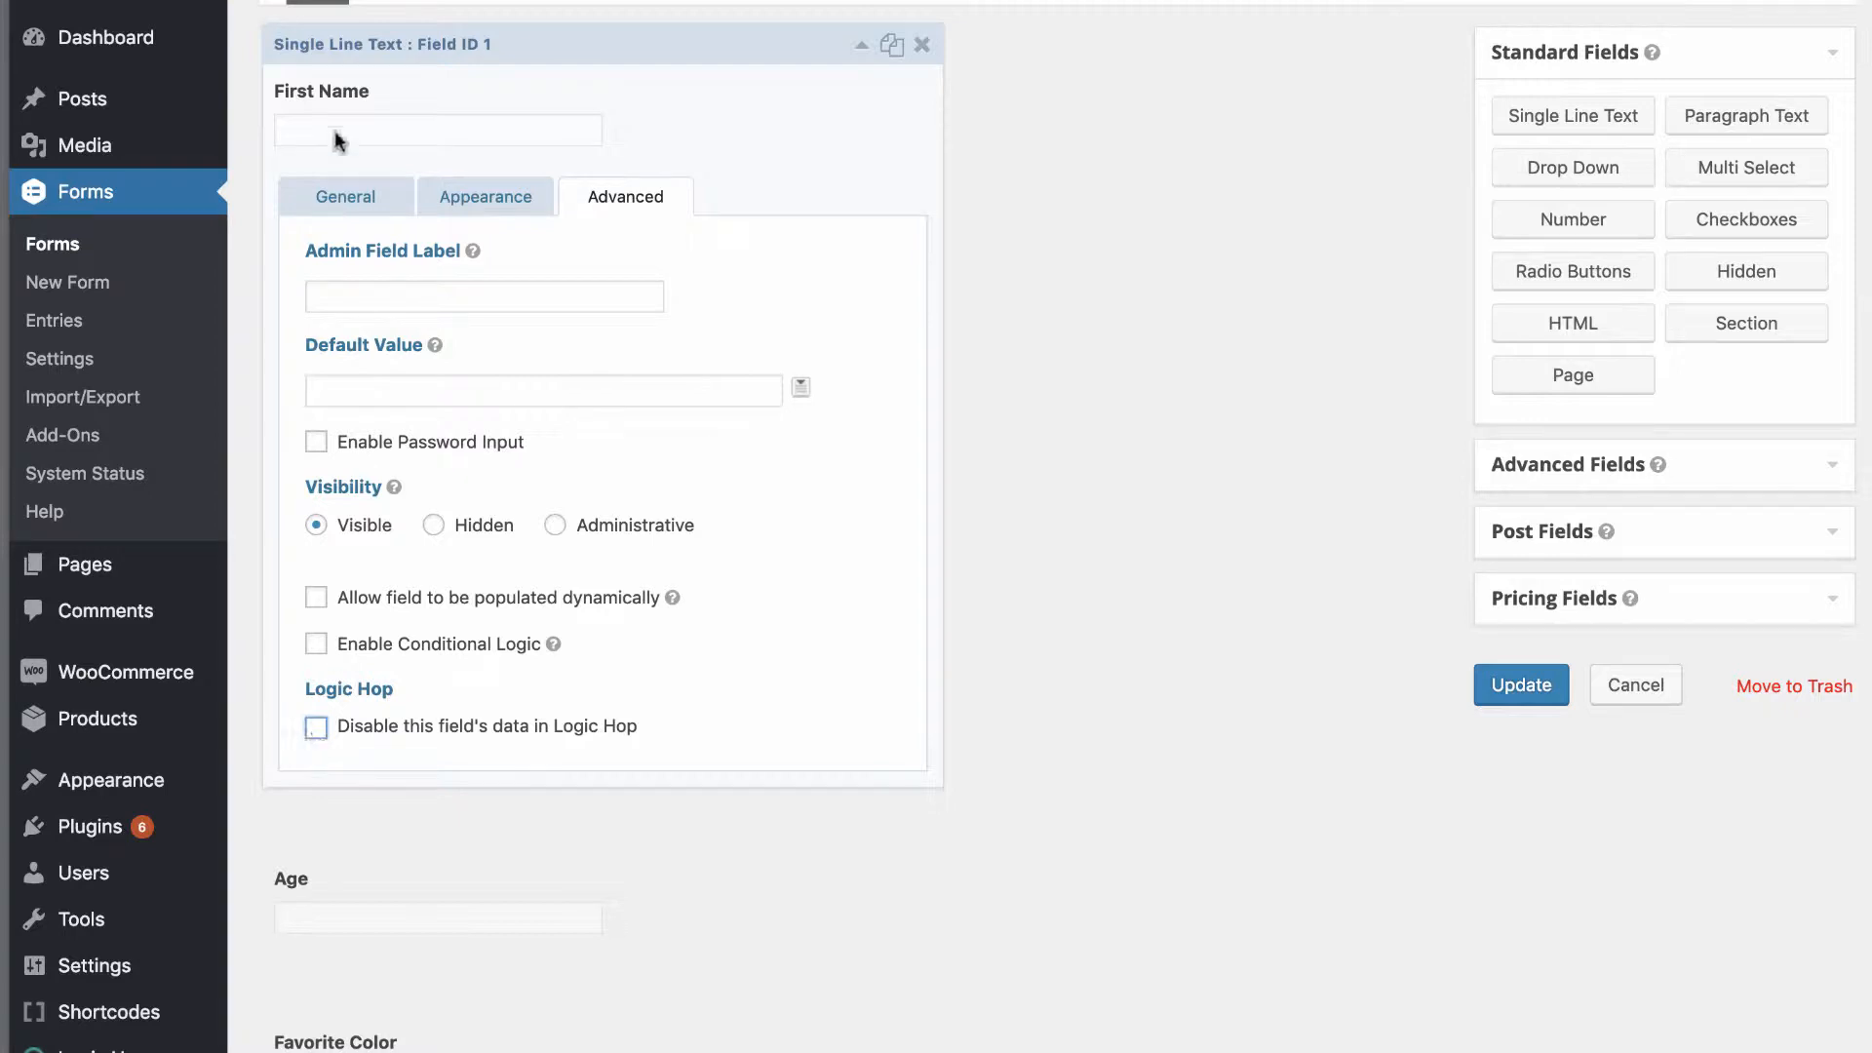
Return to the First Name field's general settings and update the form.
left_click(347, 223)
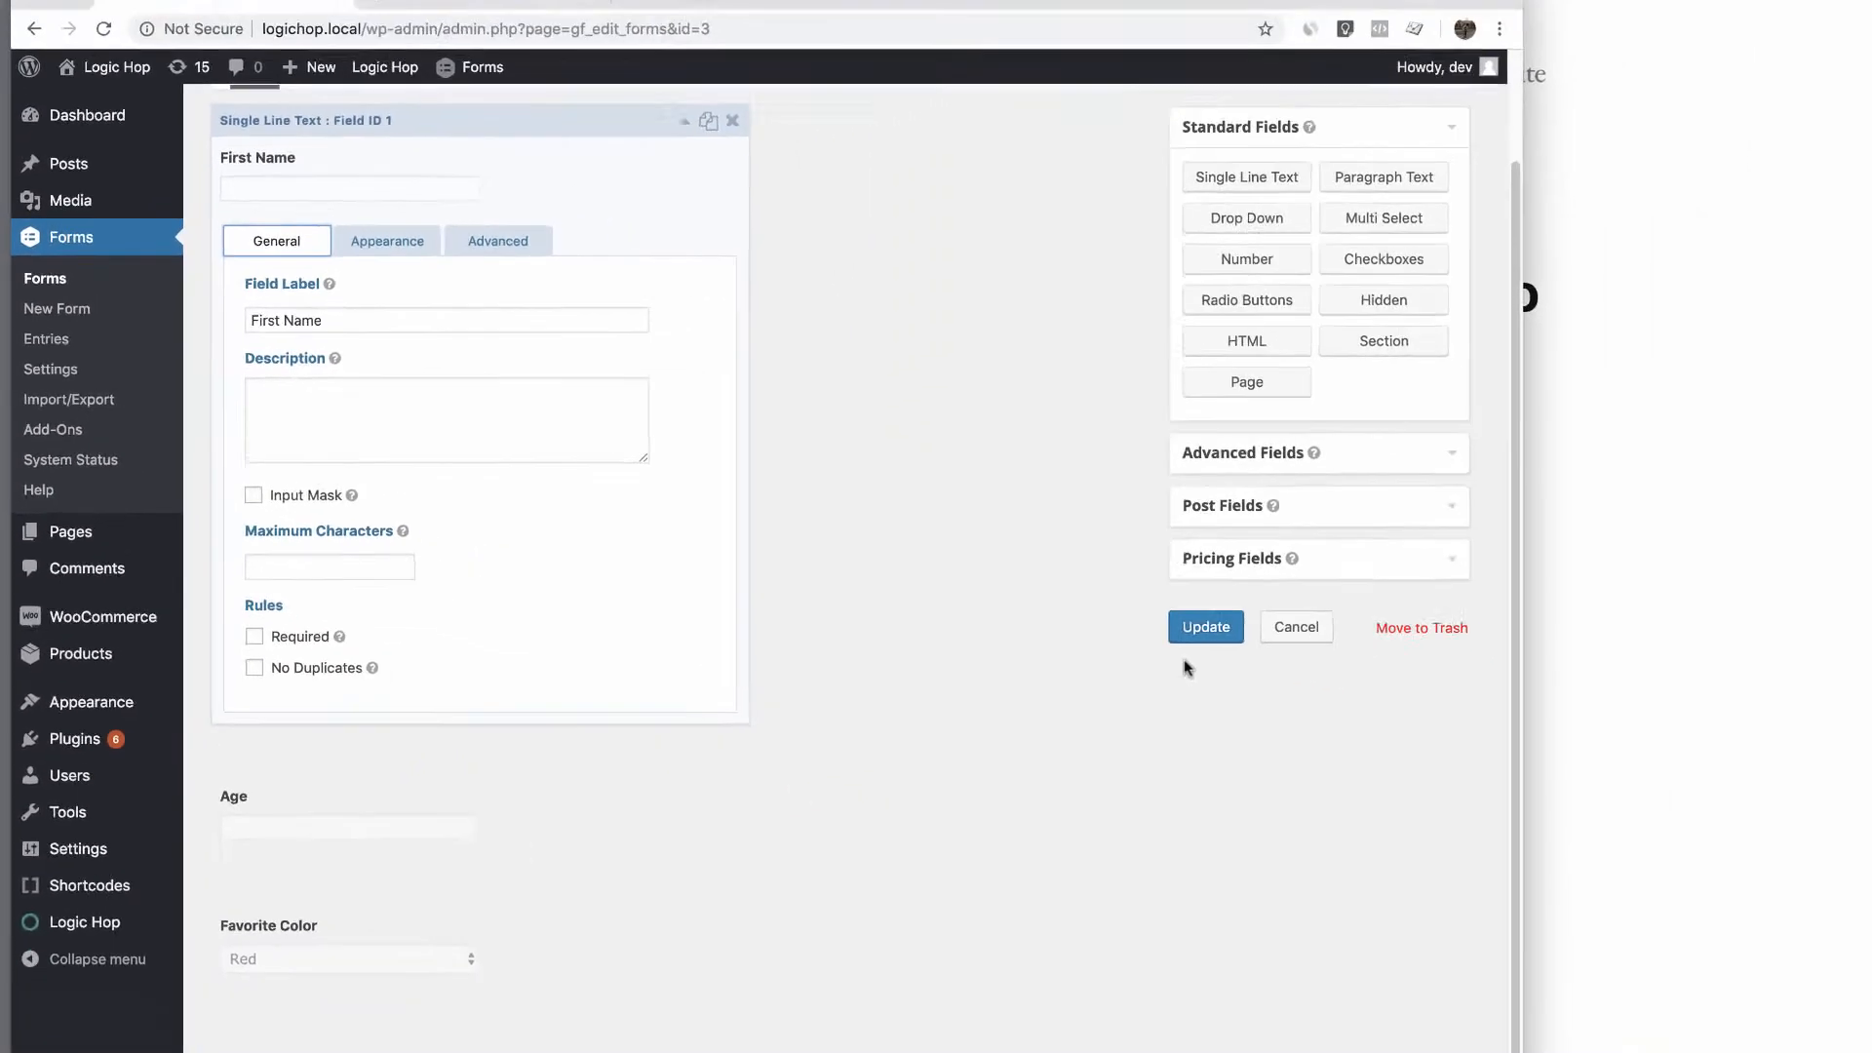
left_click(1199, 630)
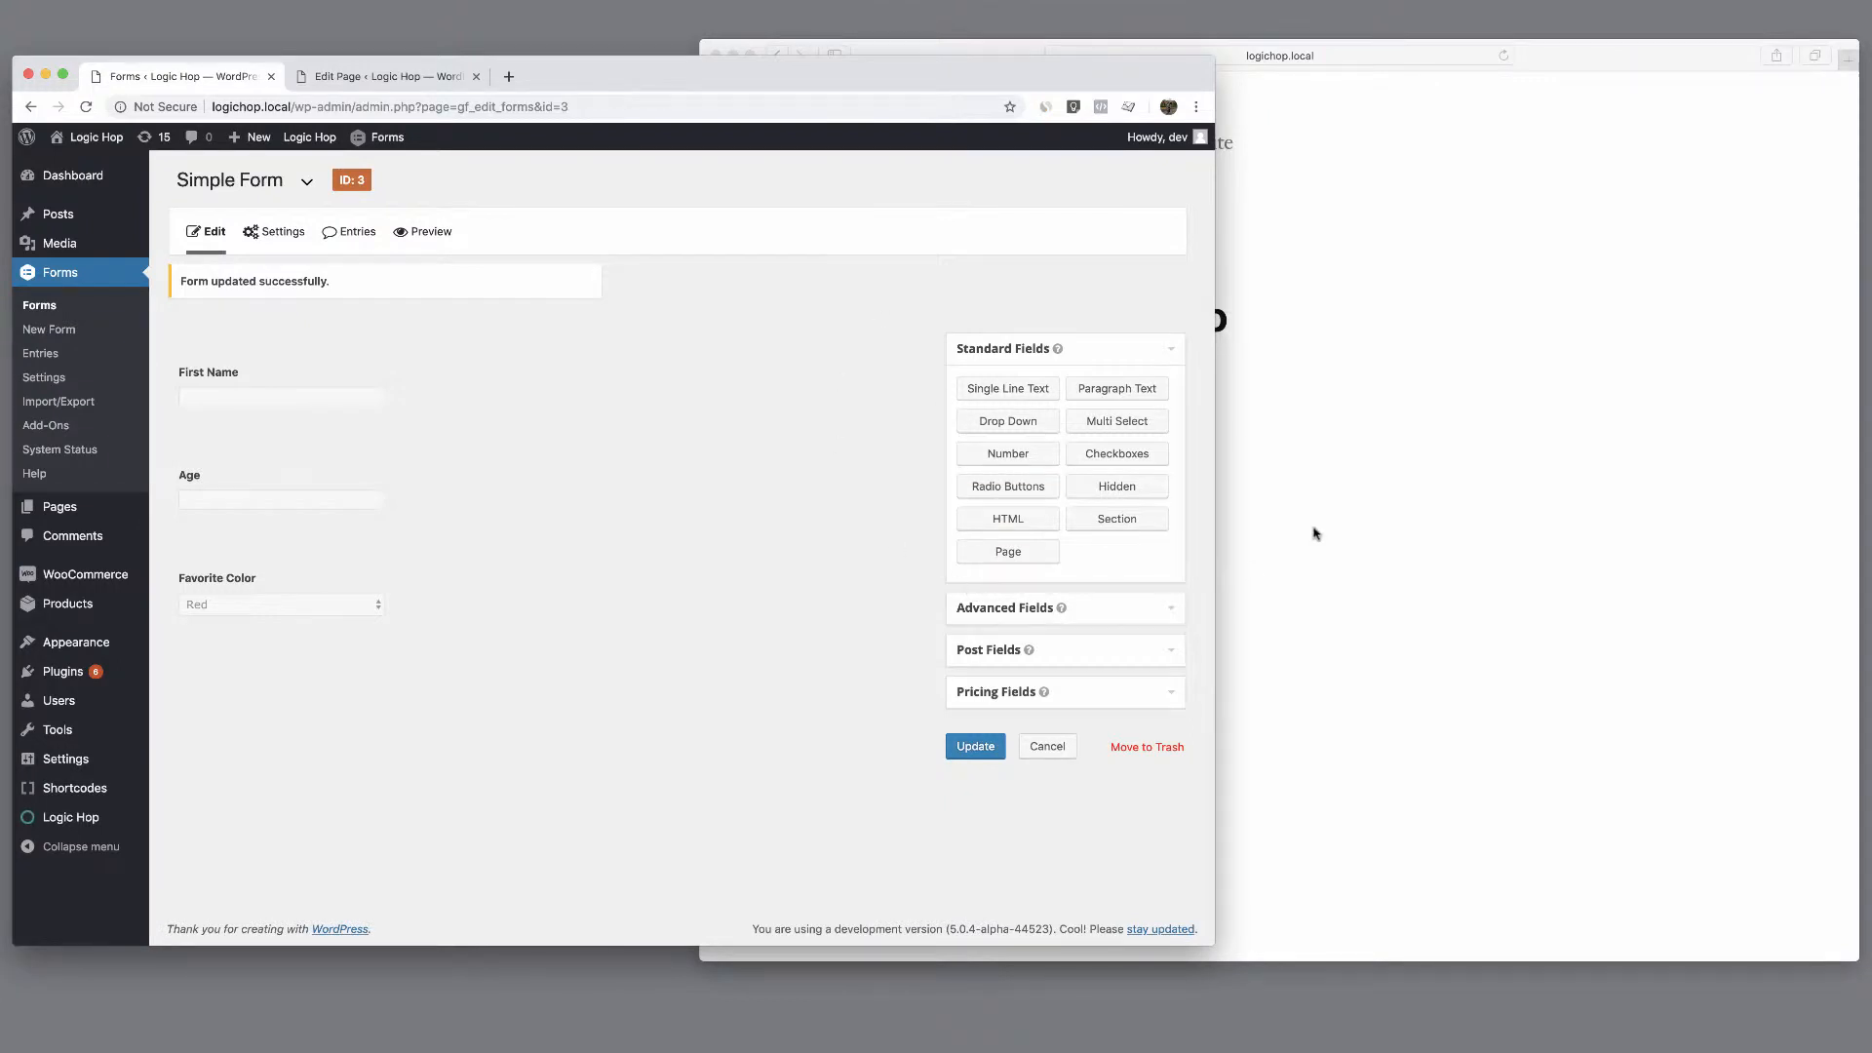
Open the Logic Hop conditions in a new browser tab and add a condition titled "Has user completed the form".
left_click(390, 84)
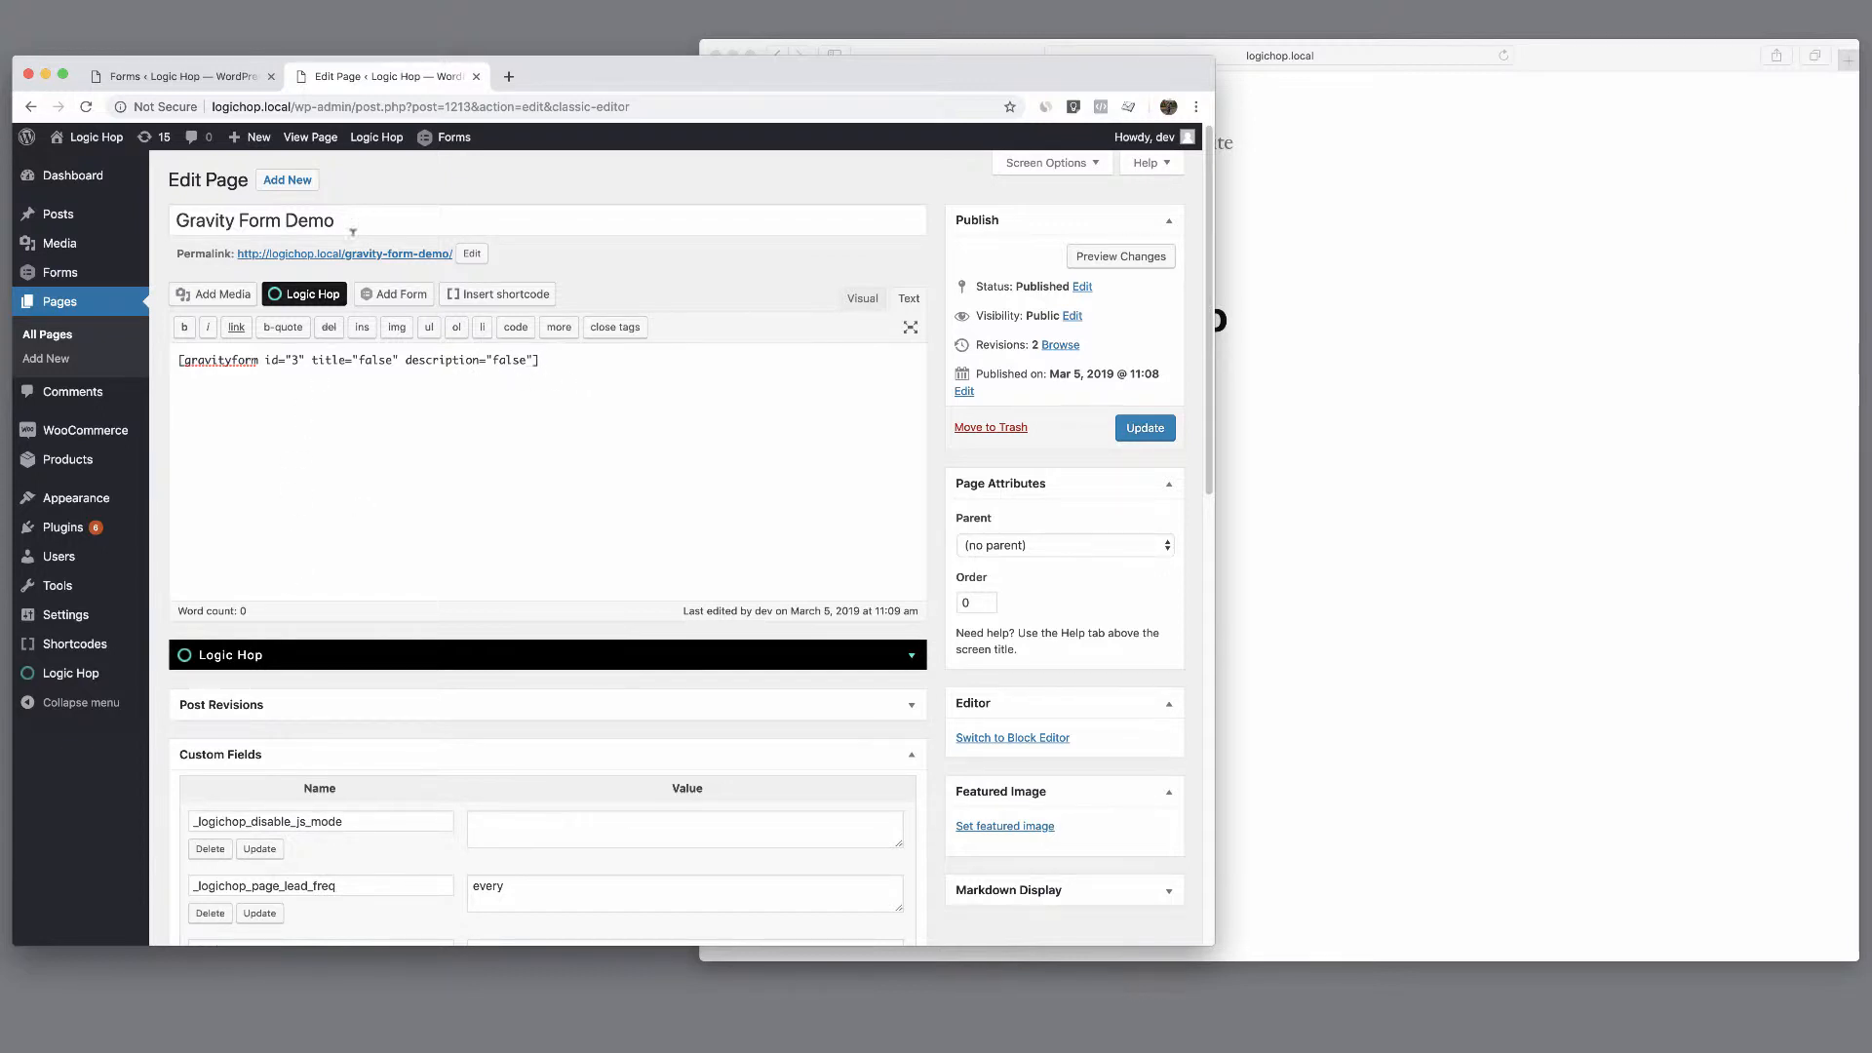
mouse_move(380, 142)
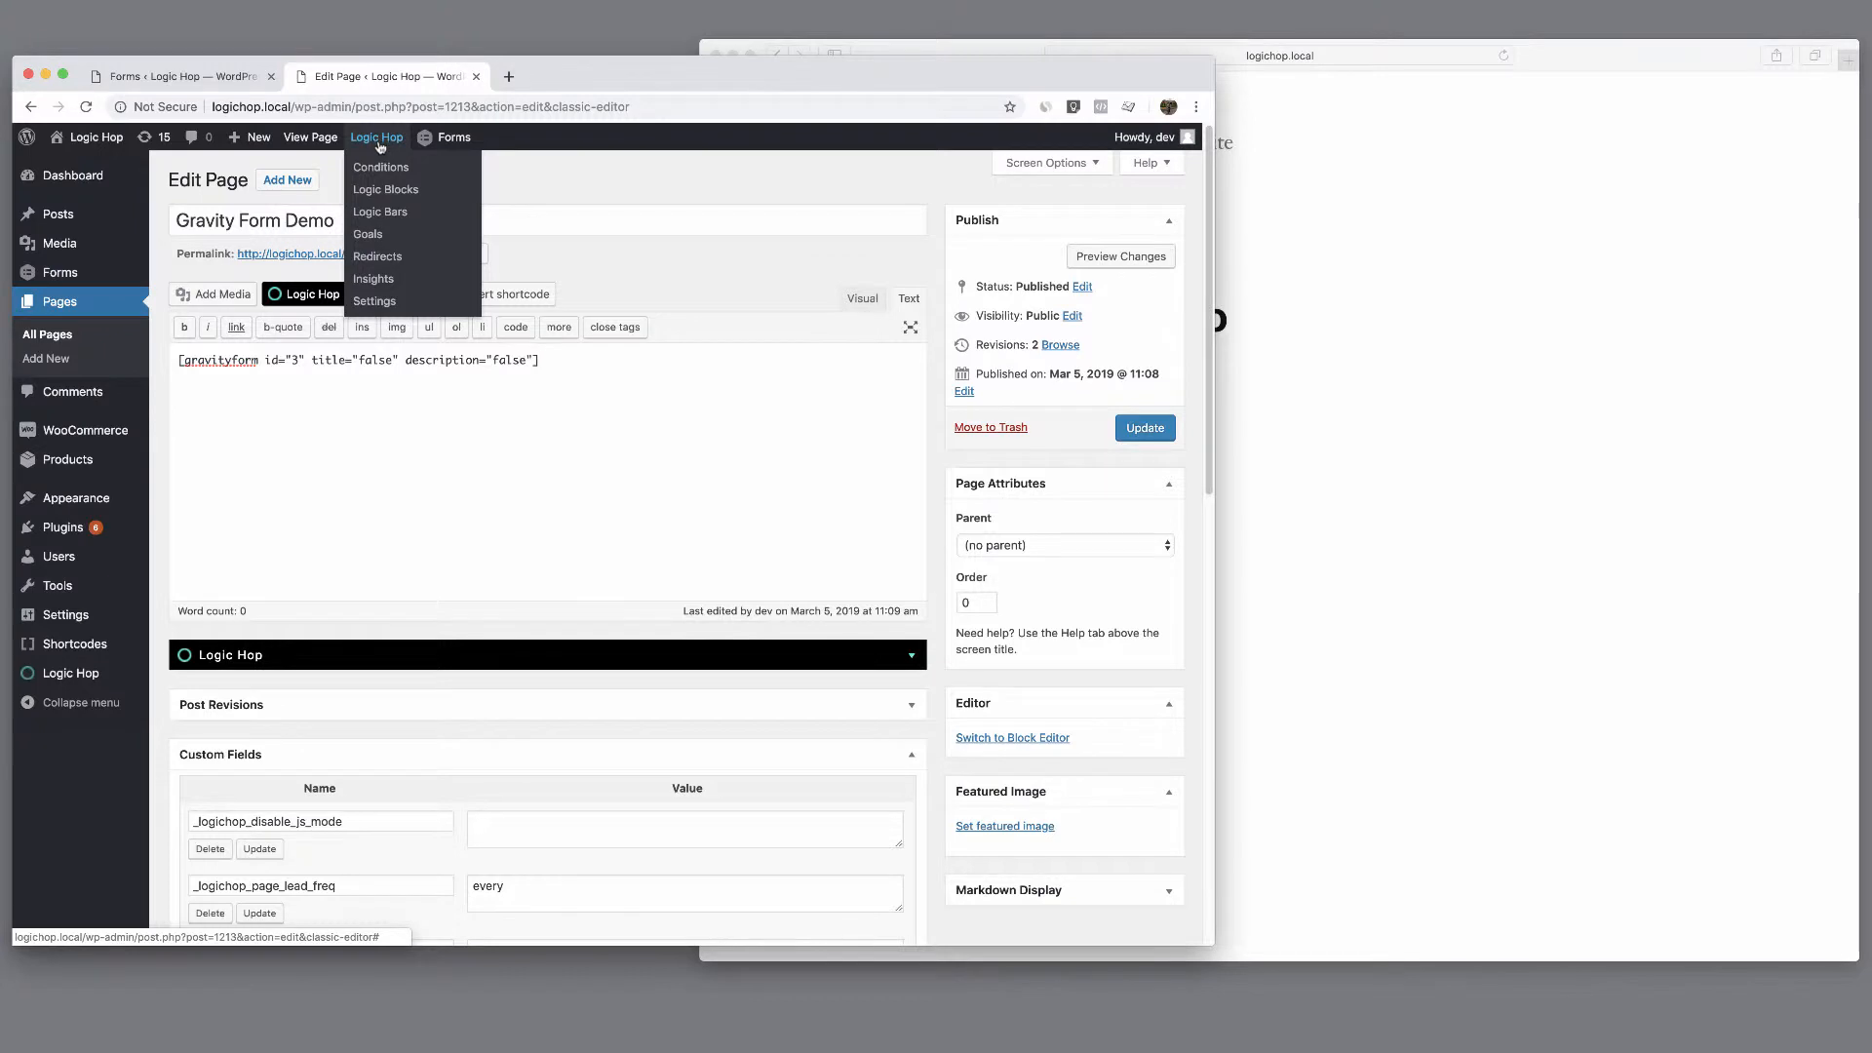
left_click(377, 168, "super")
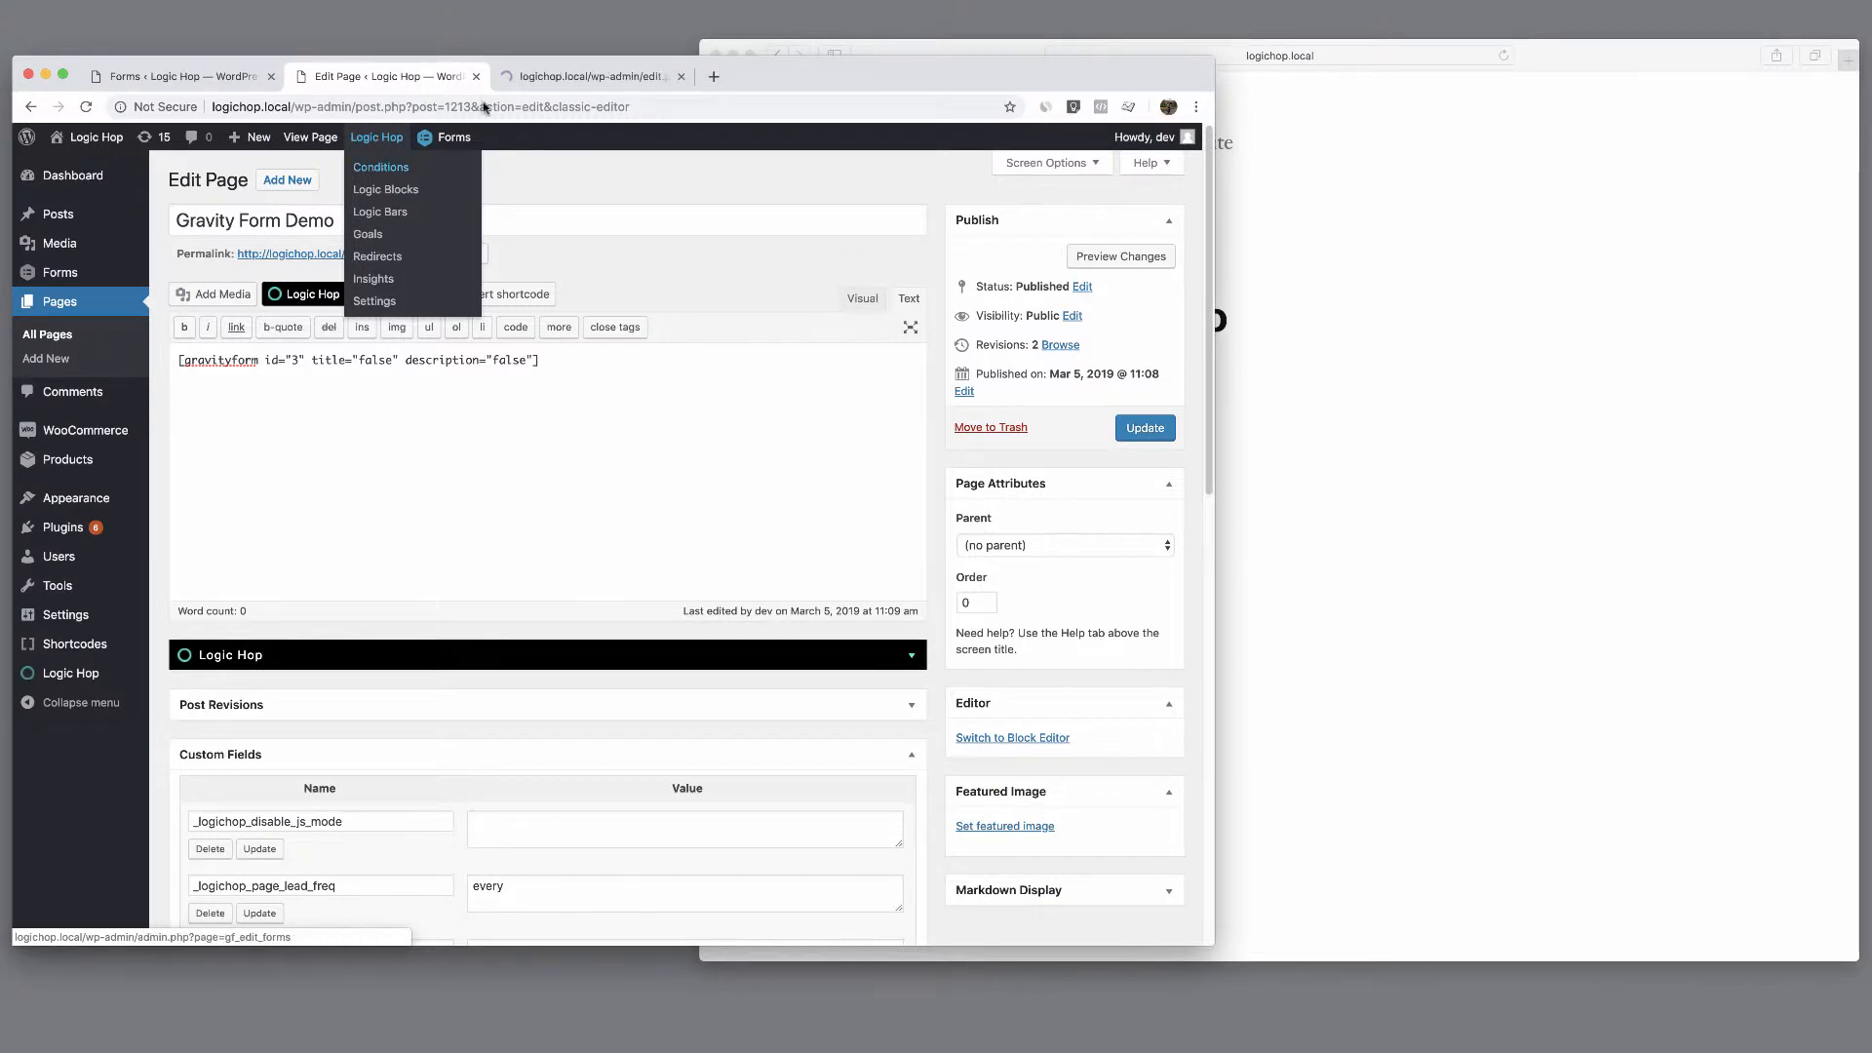
left_click(518, 84)
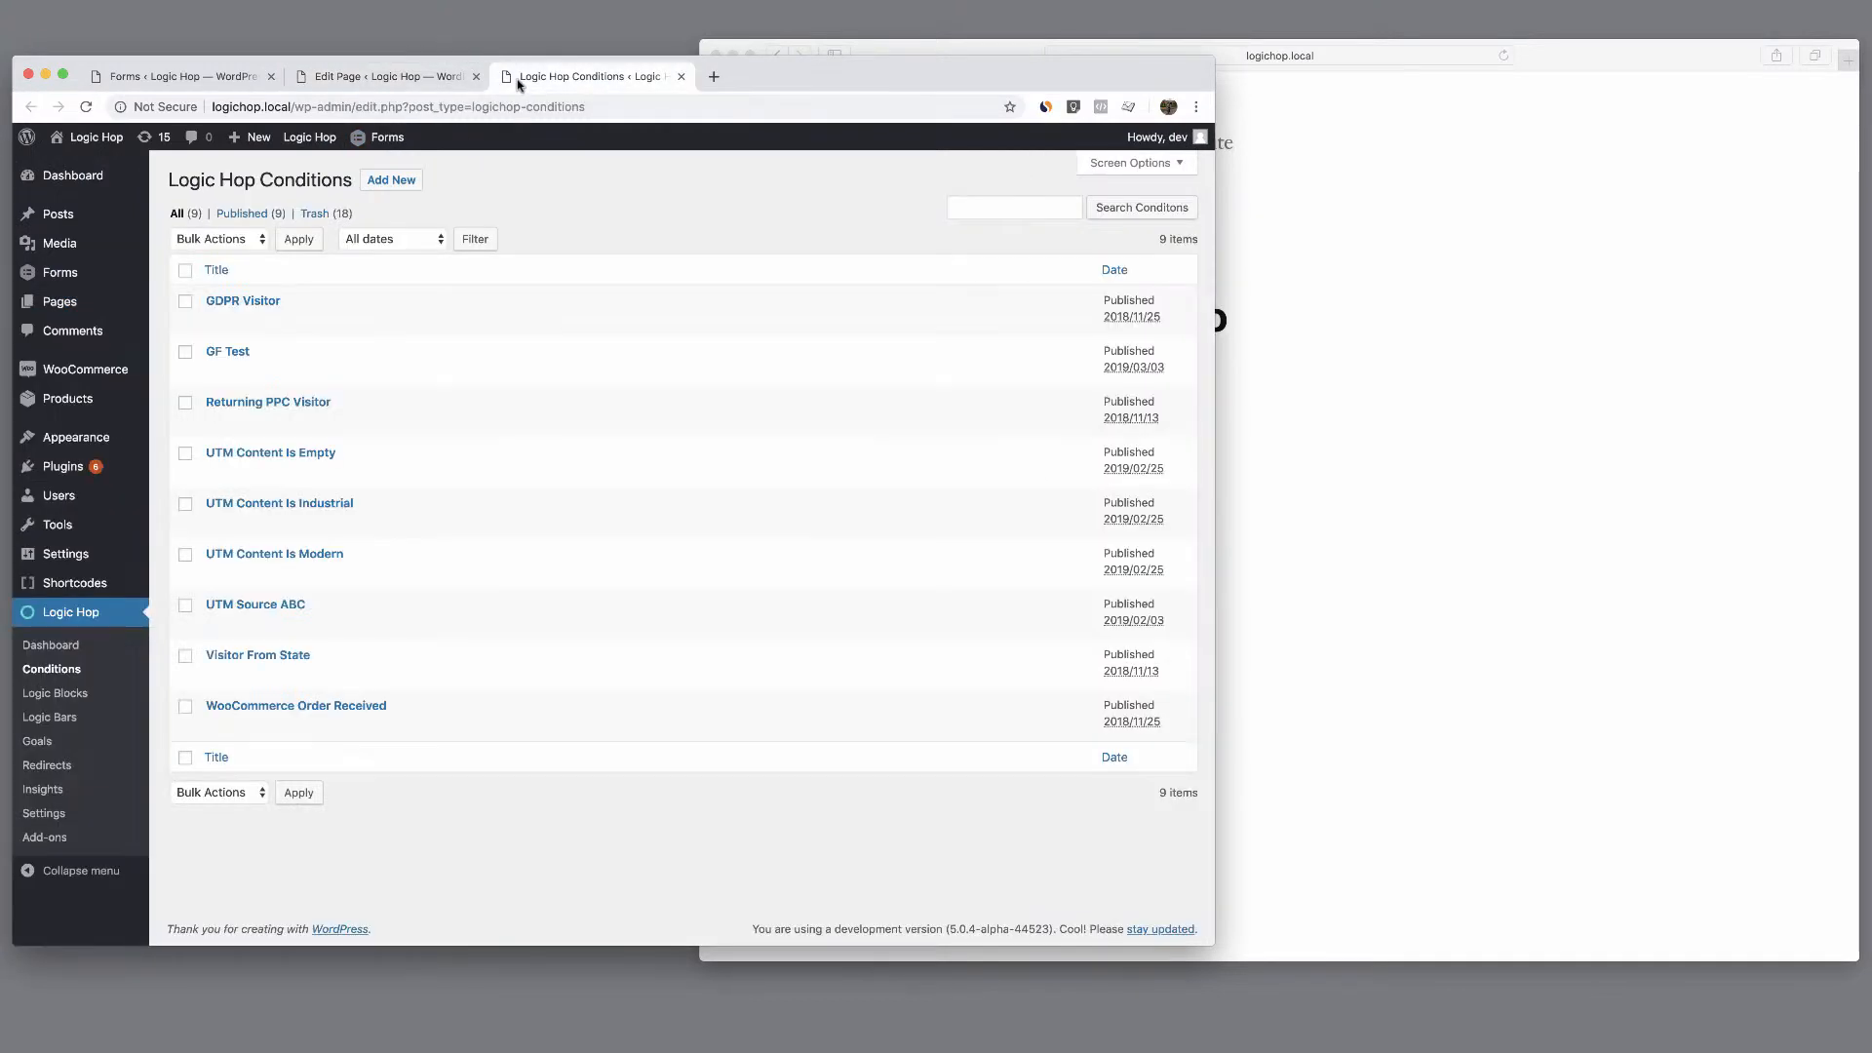
left_click(407, 181)
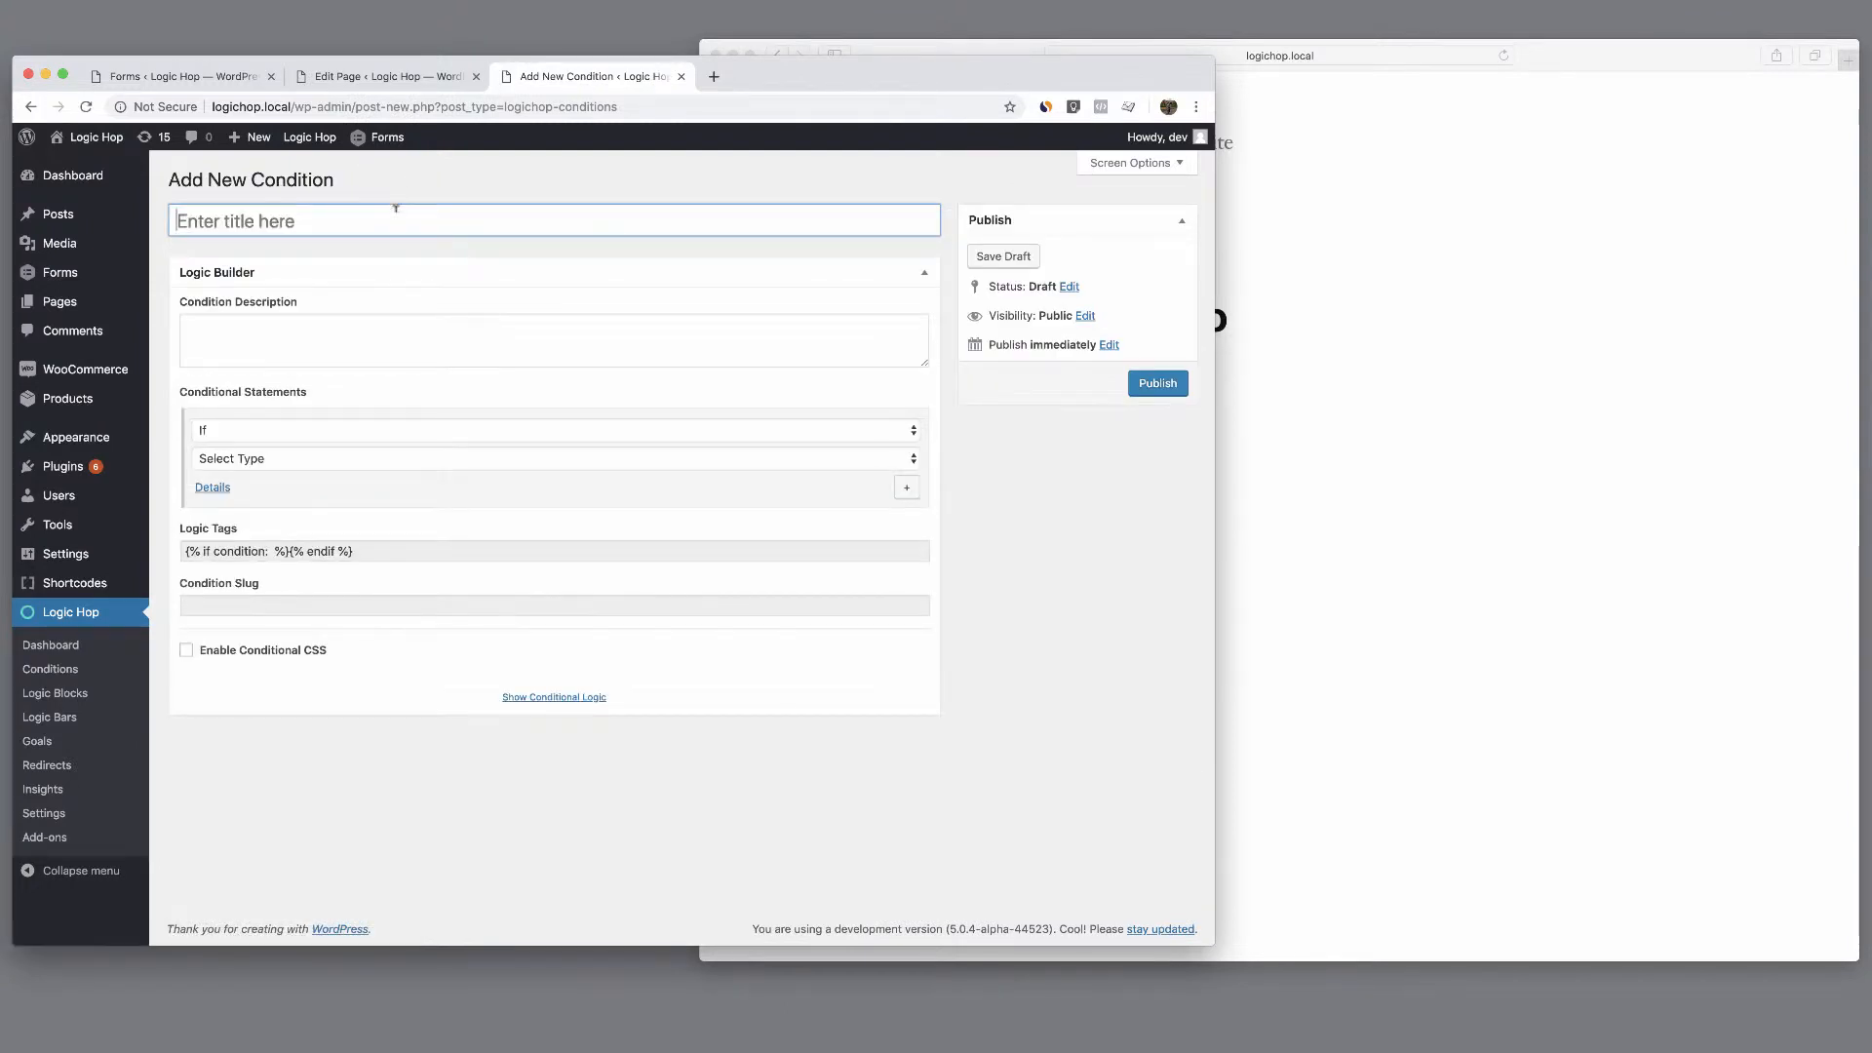
type("Has user completed the form")
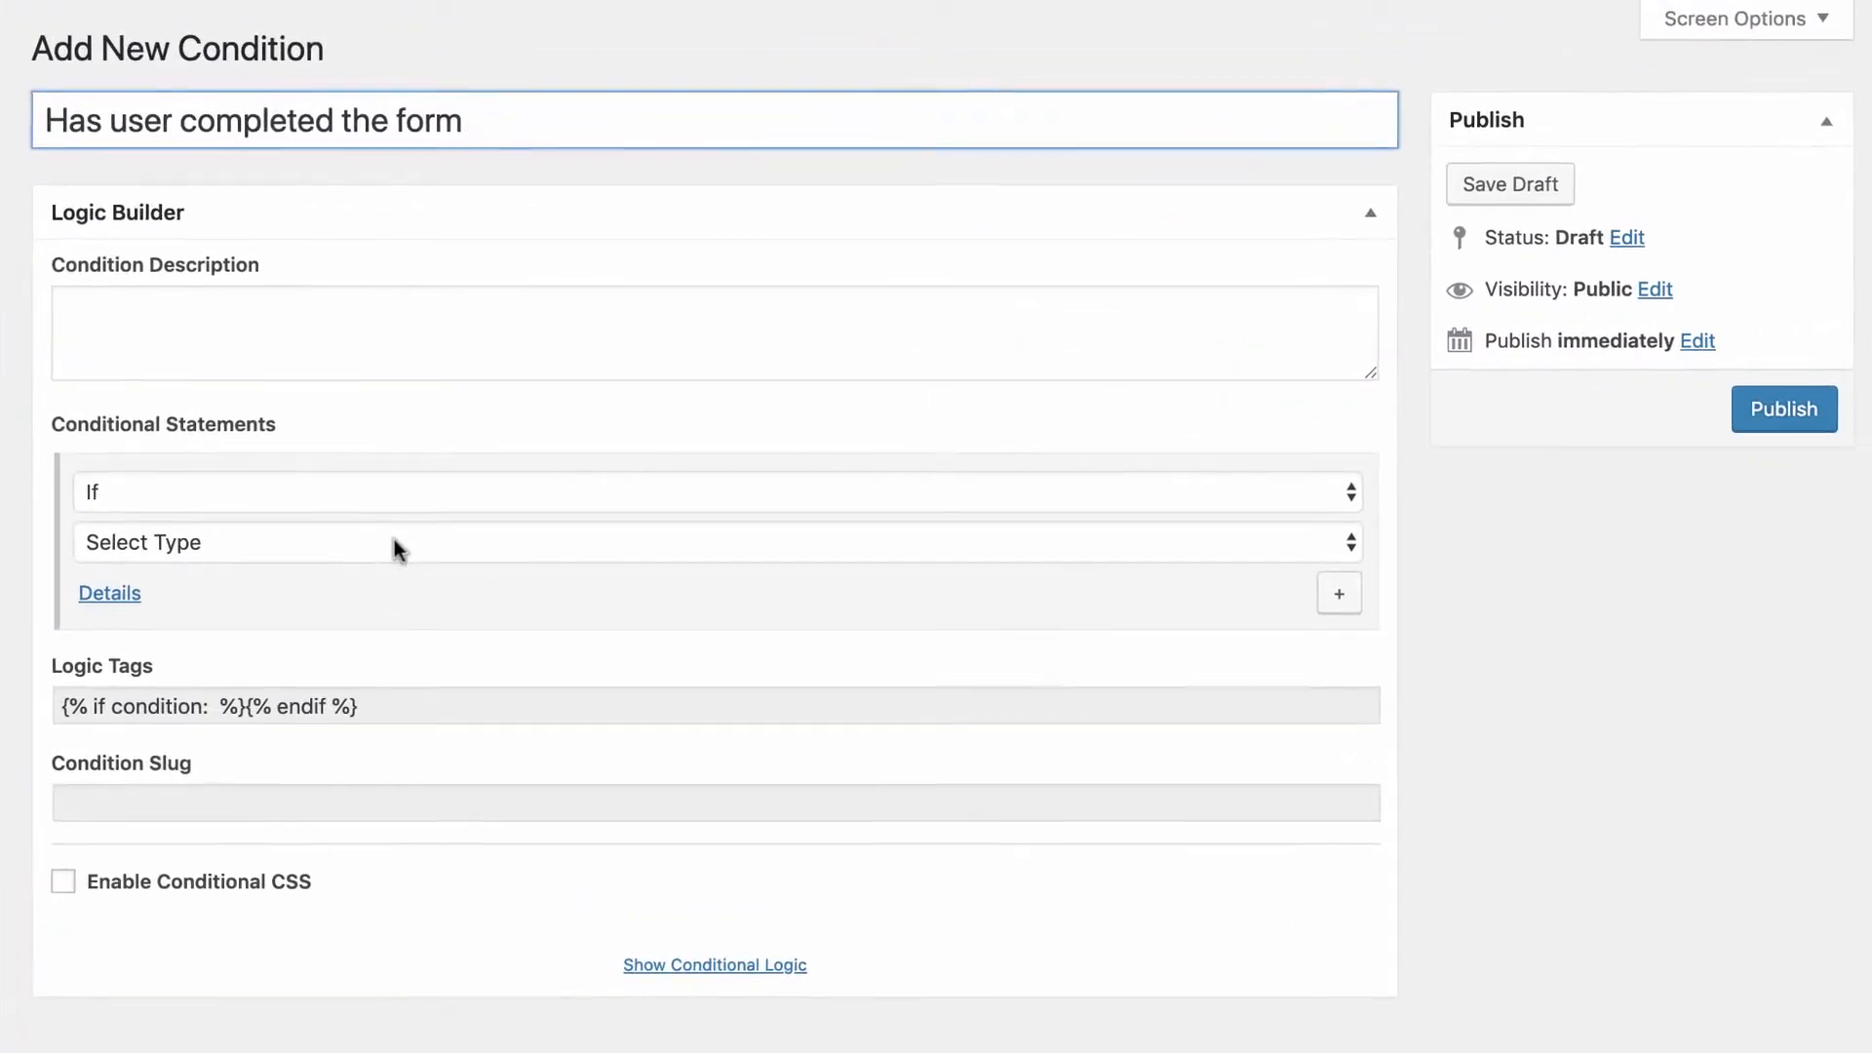
Set the condition type to "Gravity Forms: Form Submitted" and choose Simple Form as its form.
left_click(398, 559)
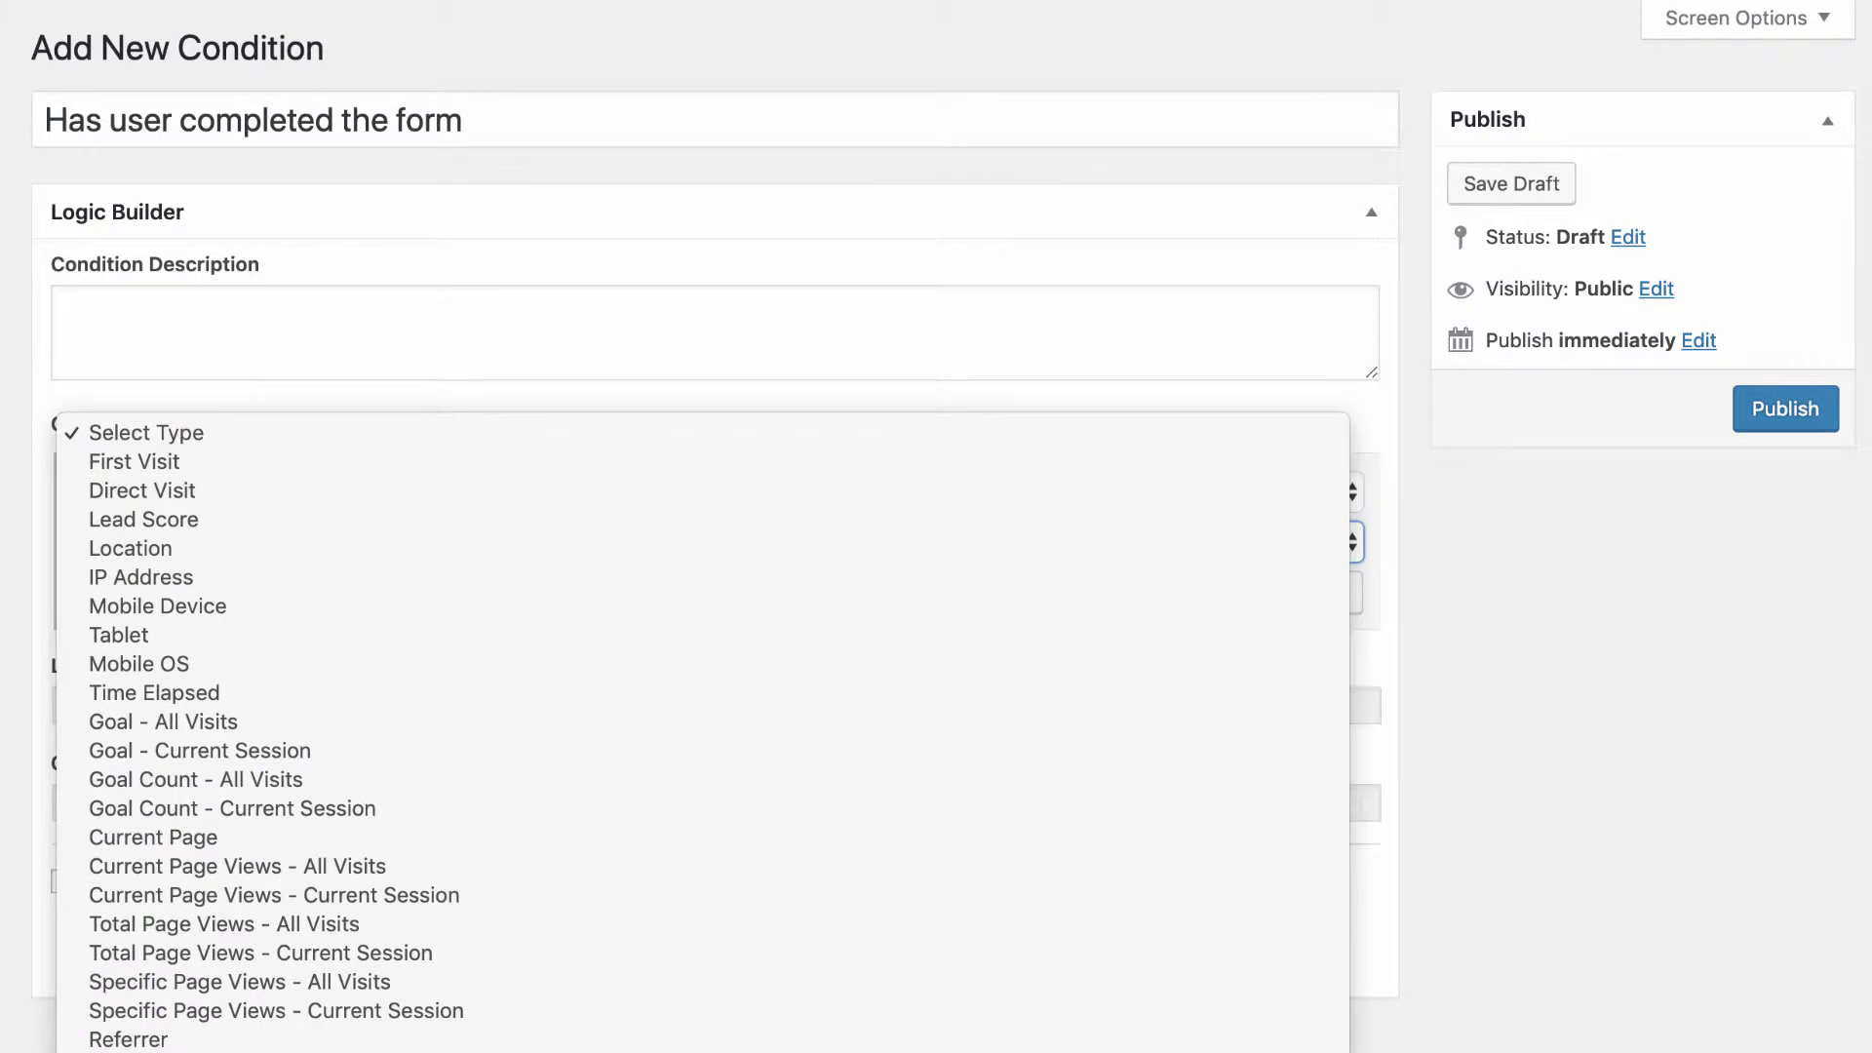
left_click(415, 756)
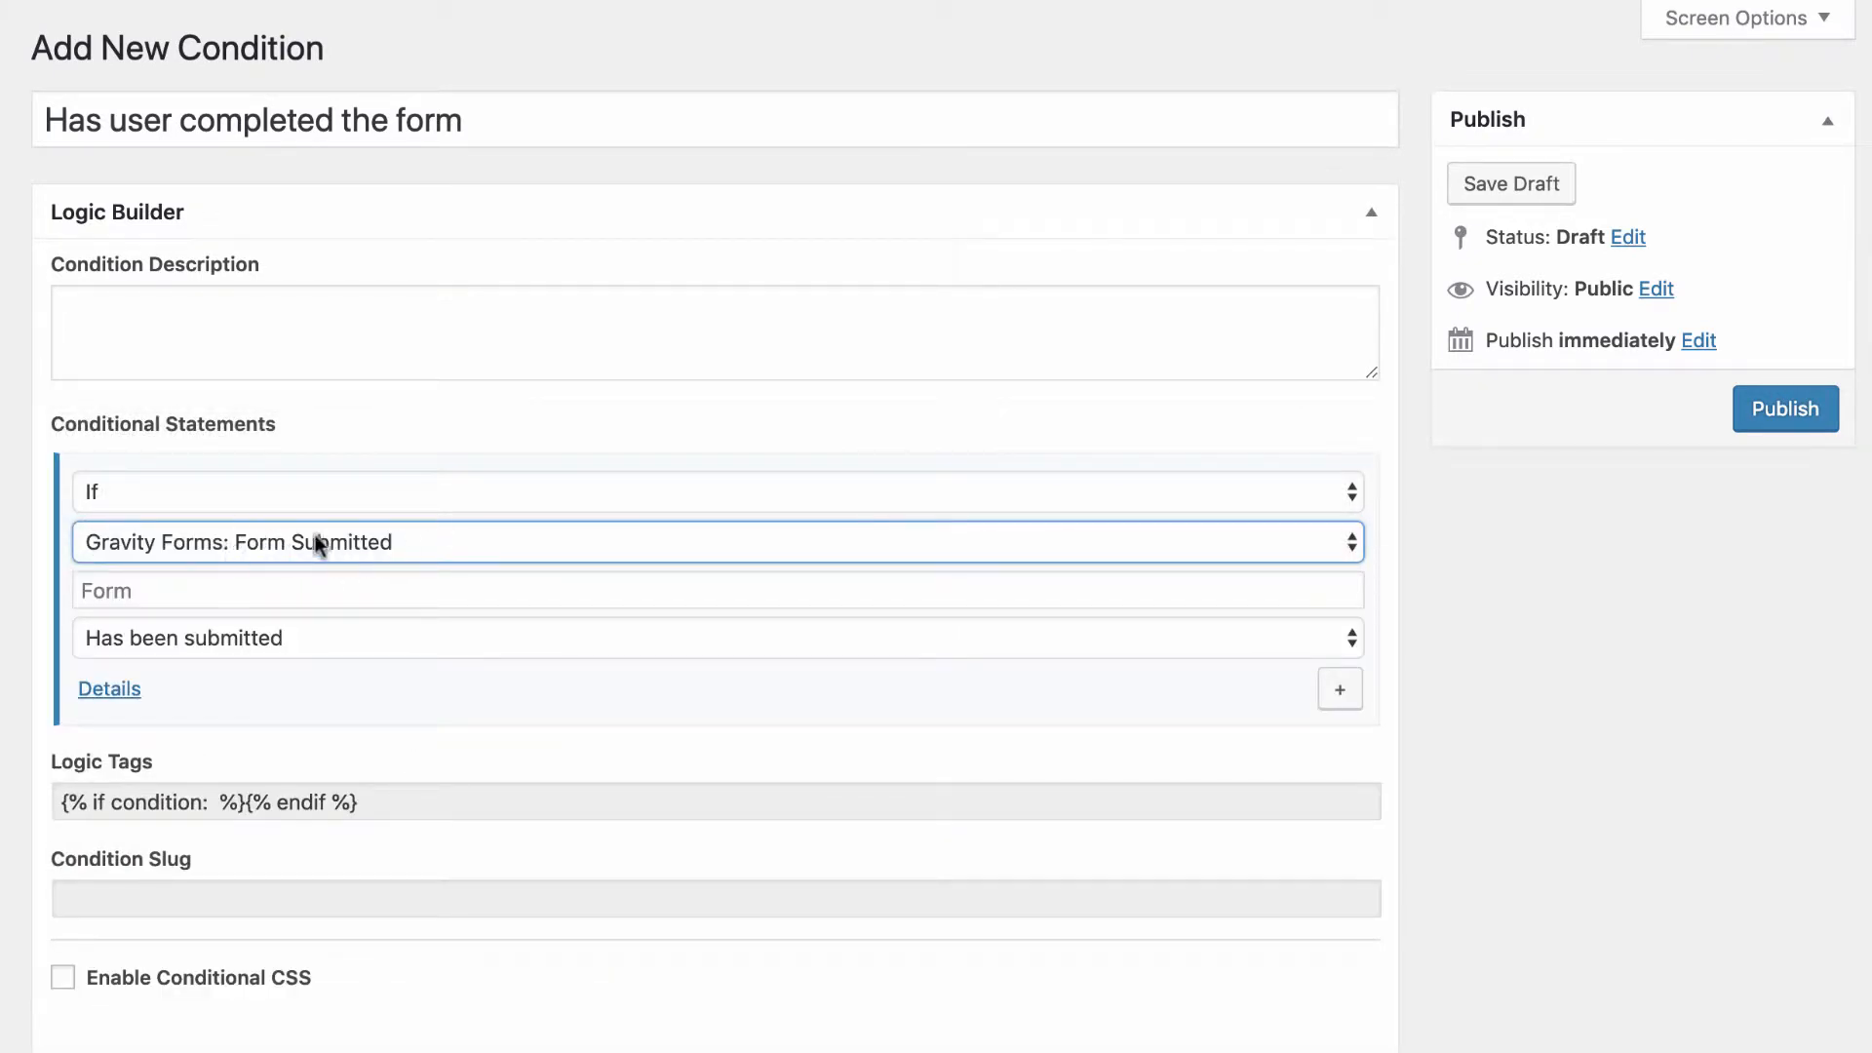
left_click(417, 585)
type("Sim")
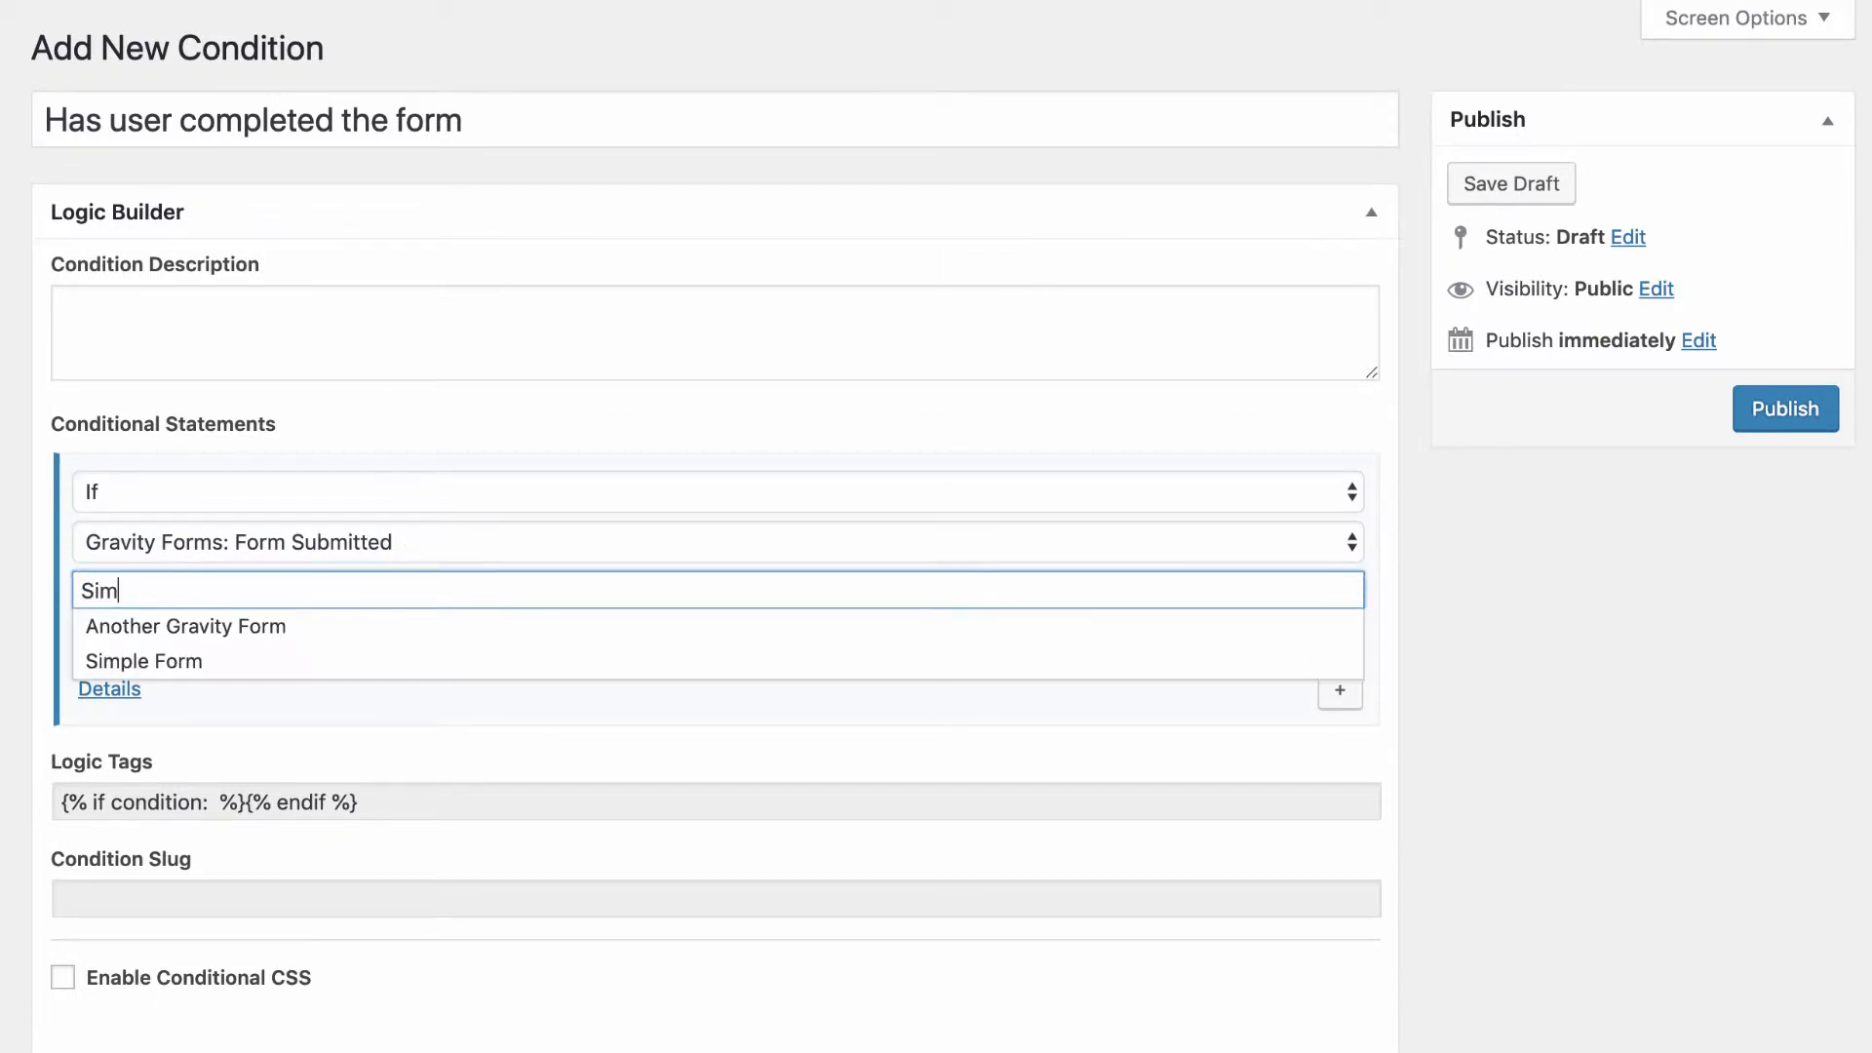
key("Down")
key("Down")
key("Return")
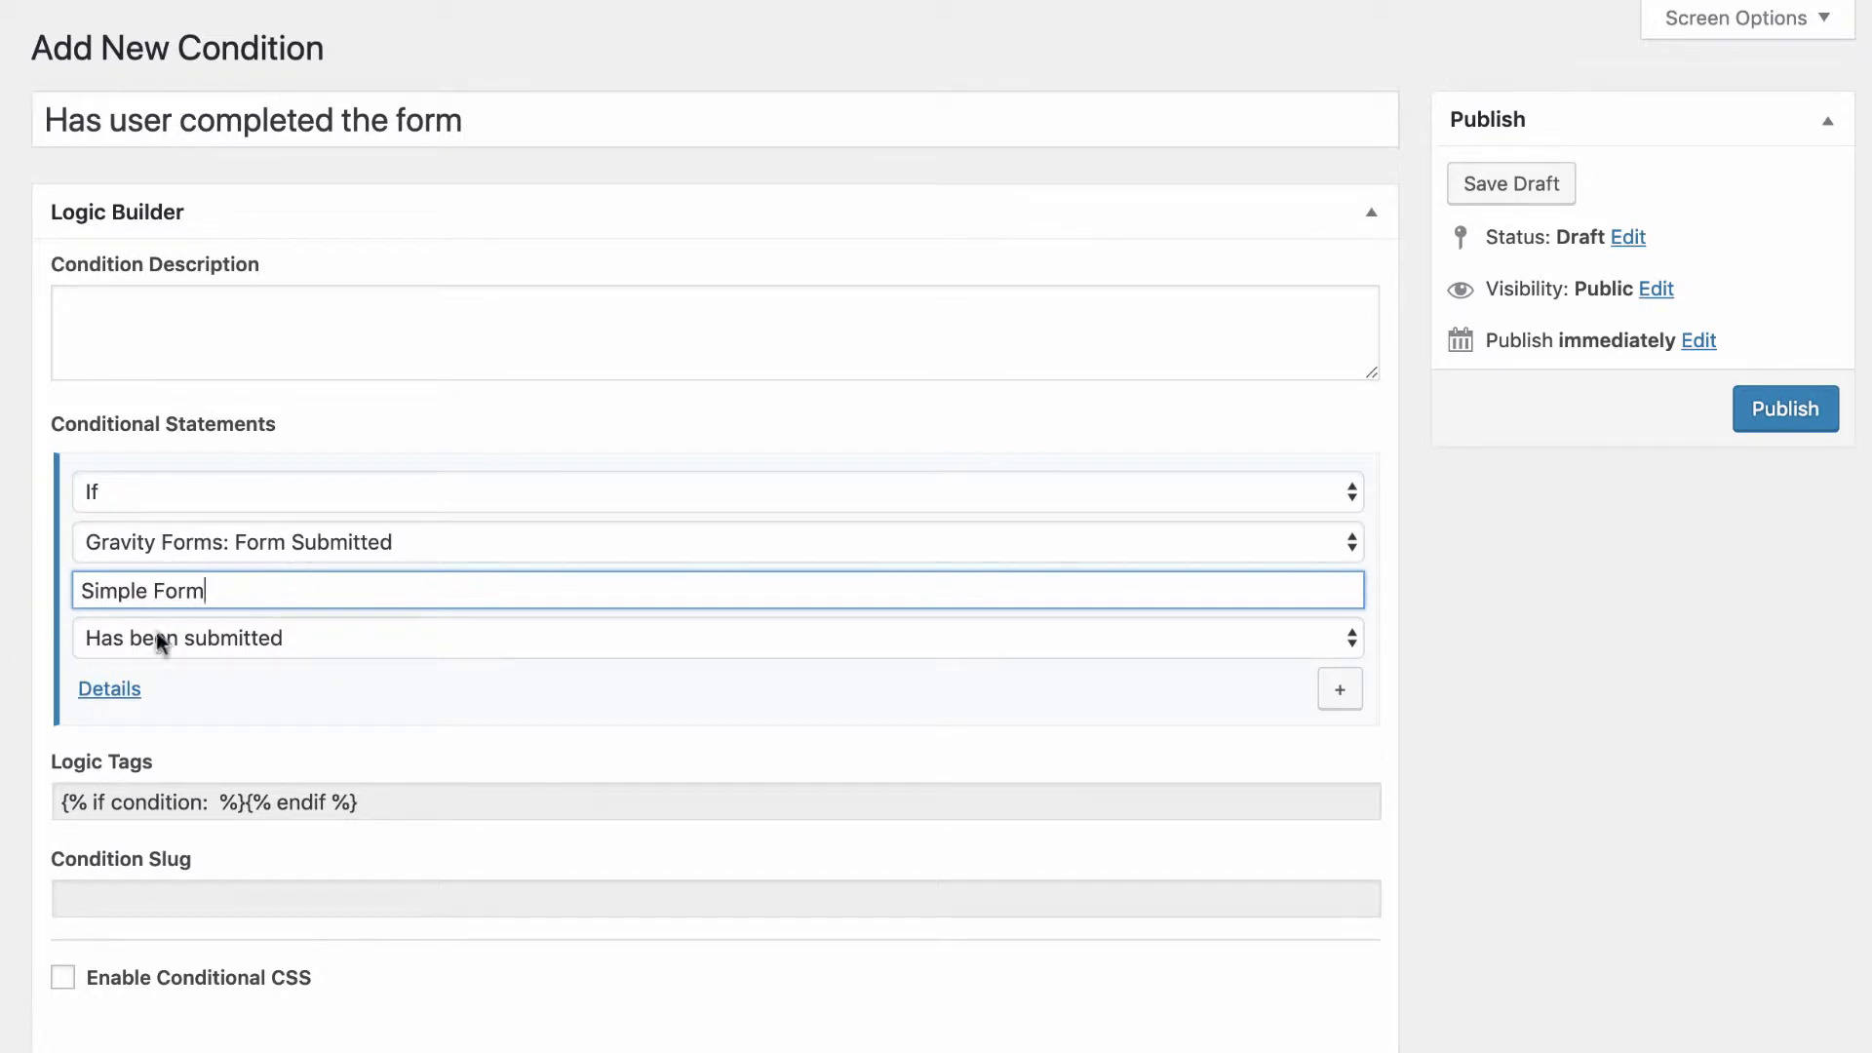
Check the submission status options, keep "Has been submitted" and publish the condition.
left_click(314, 638)
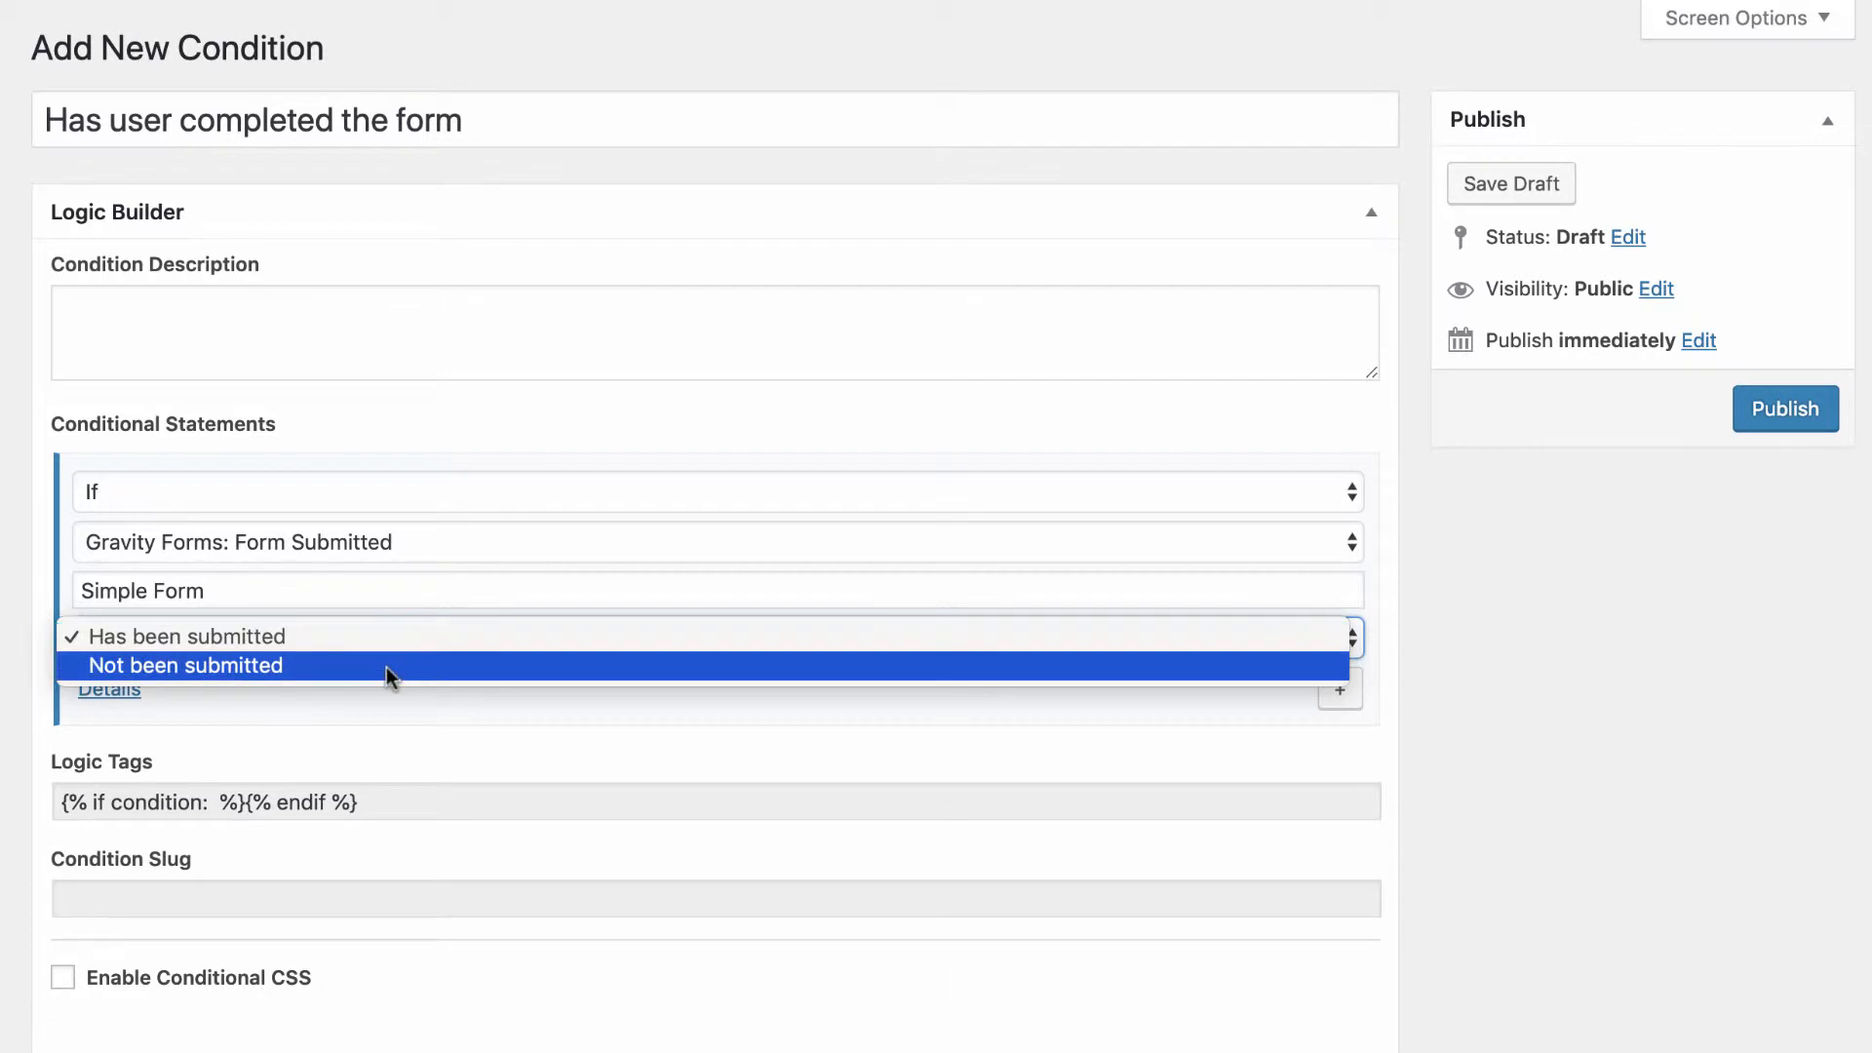
left_click(408, 587)
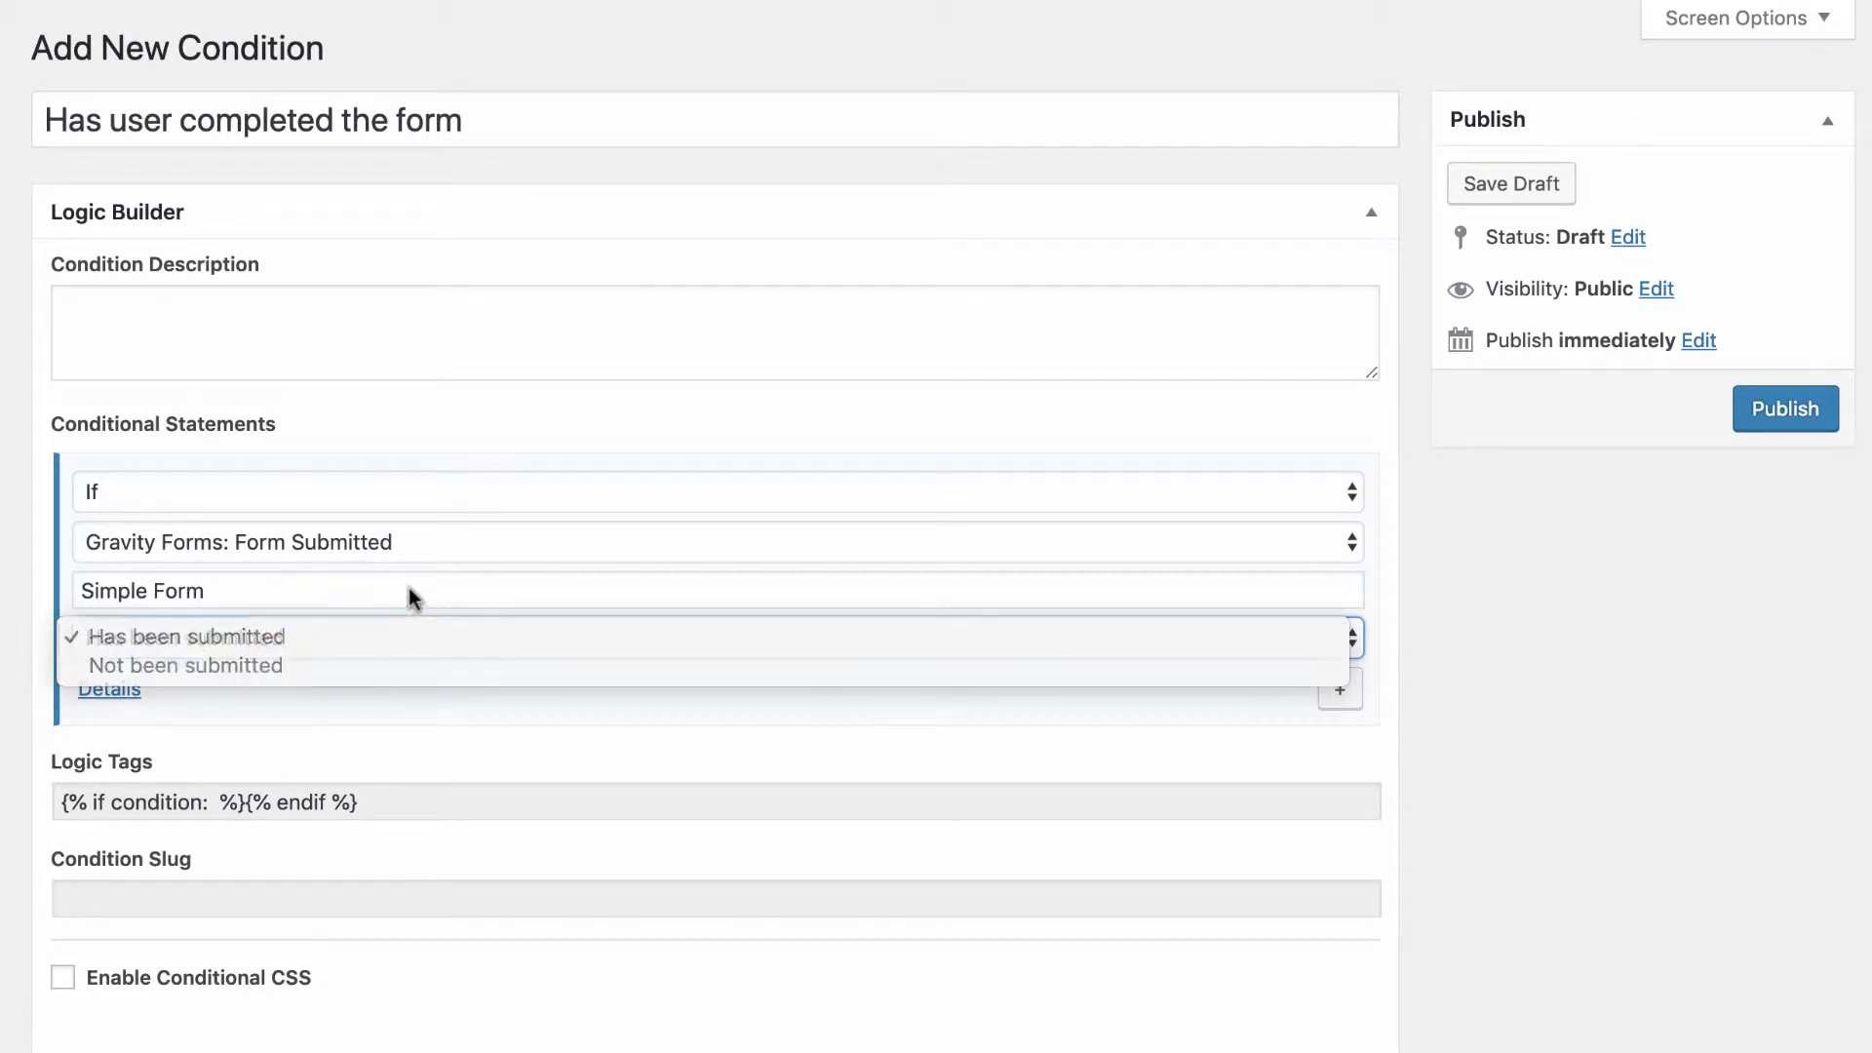
left_click(1783, 427)
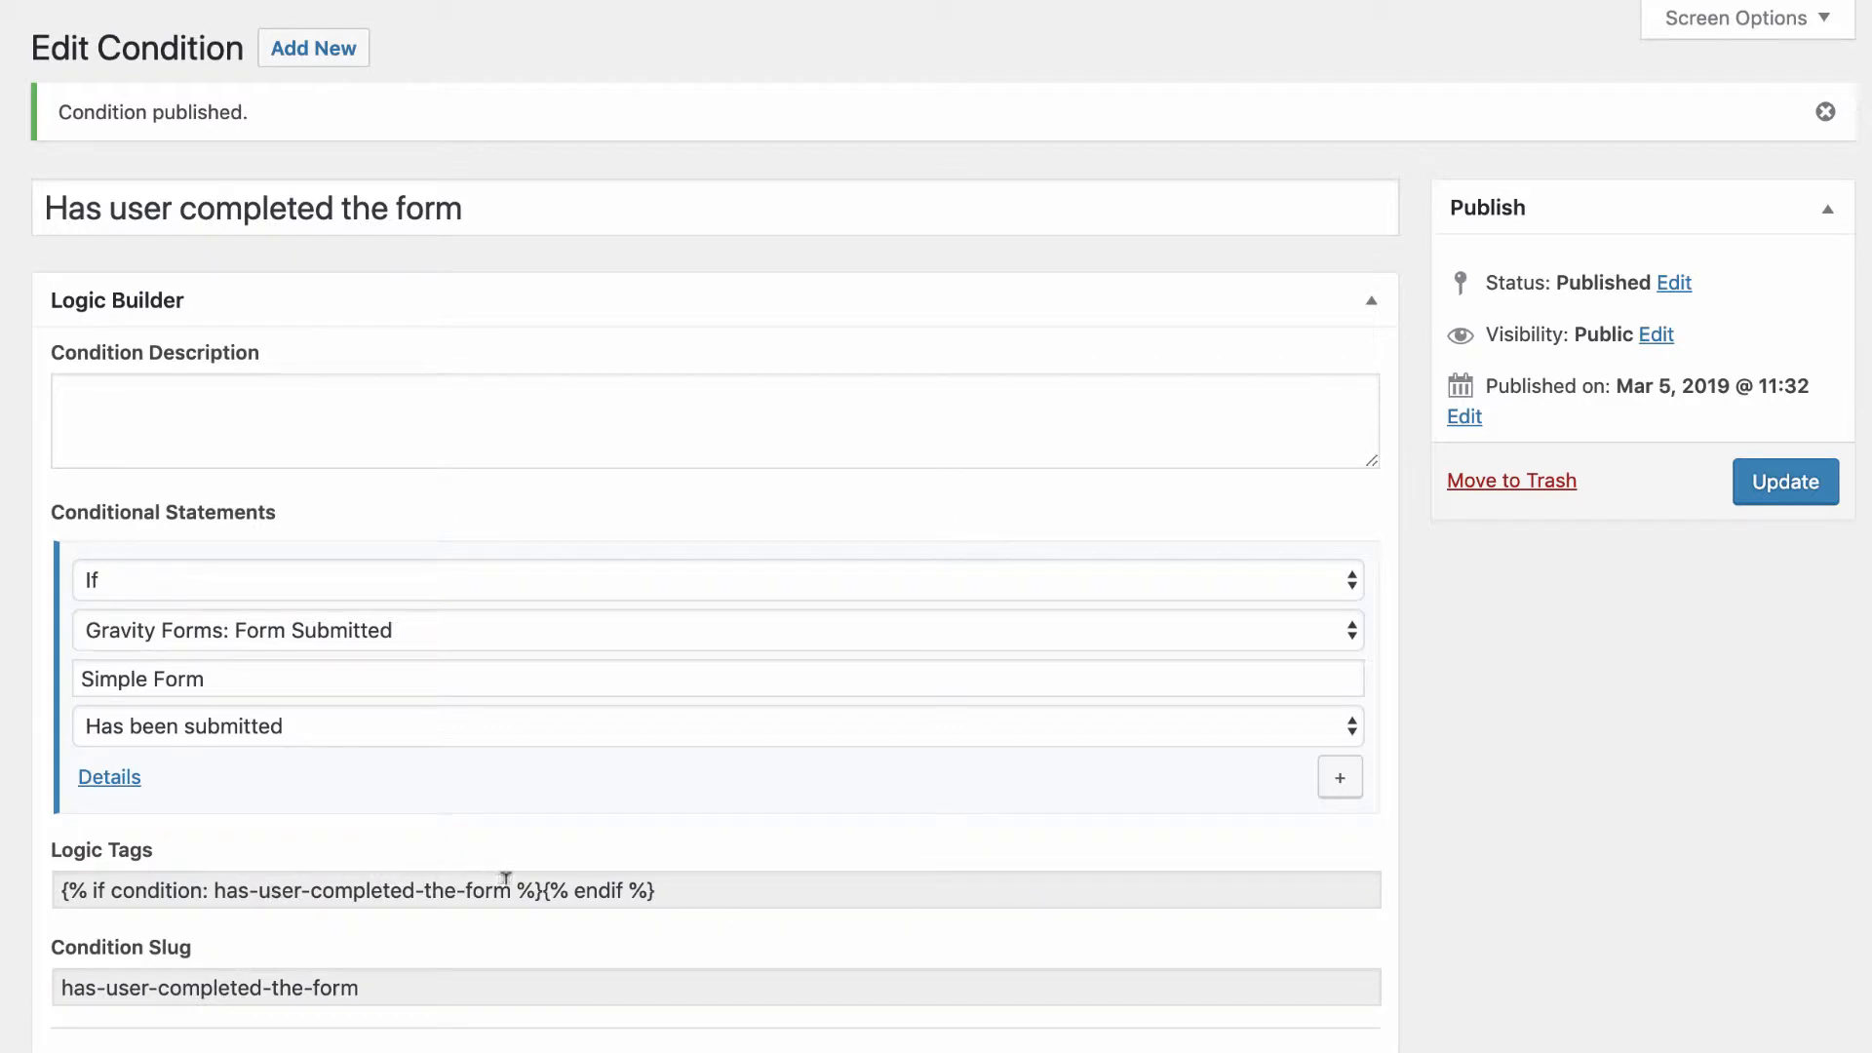
Add another condition titled "Favorite color is blue".
left_click(341, 56)
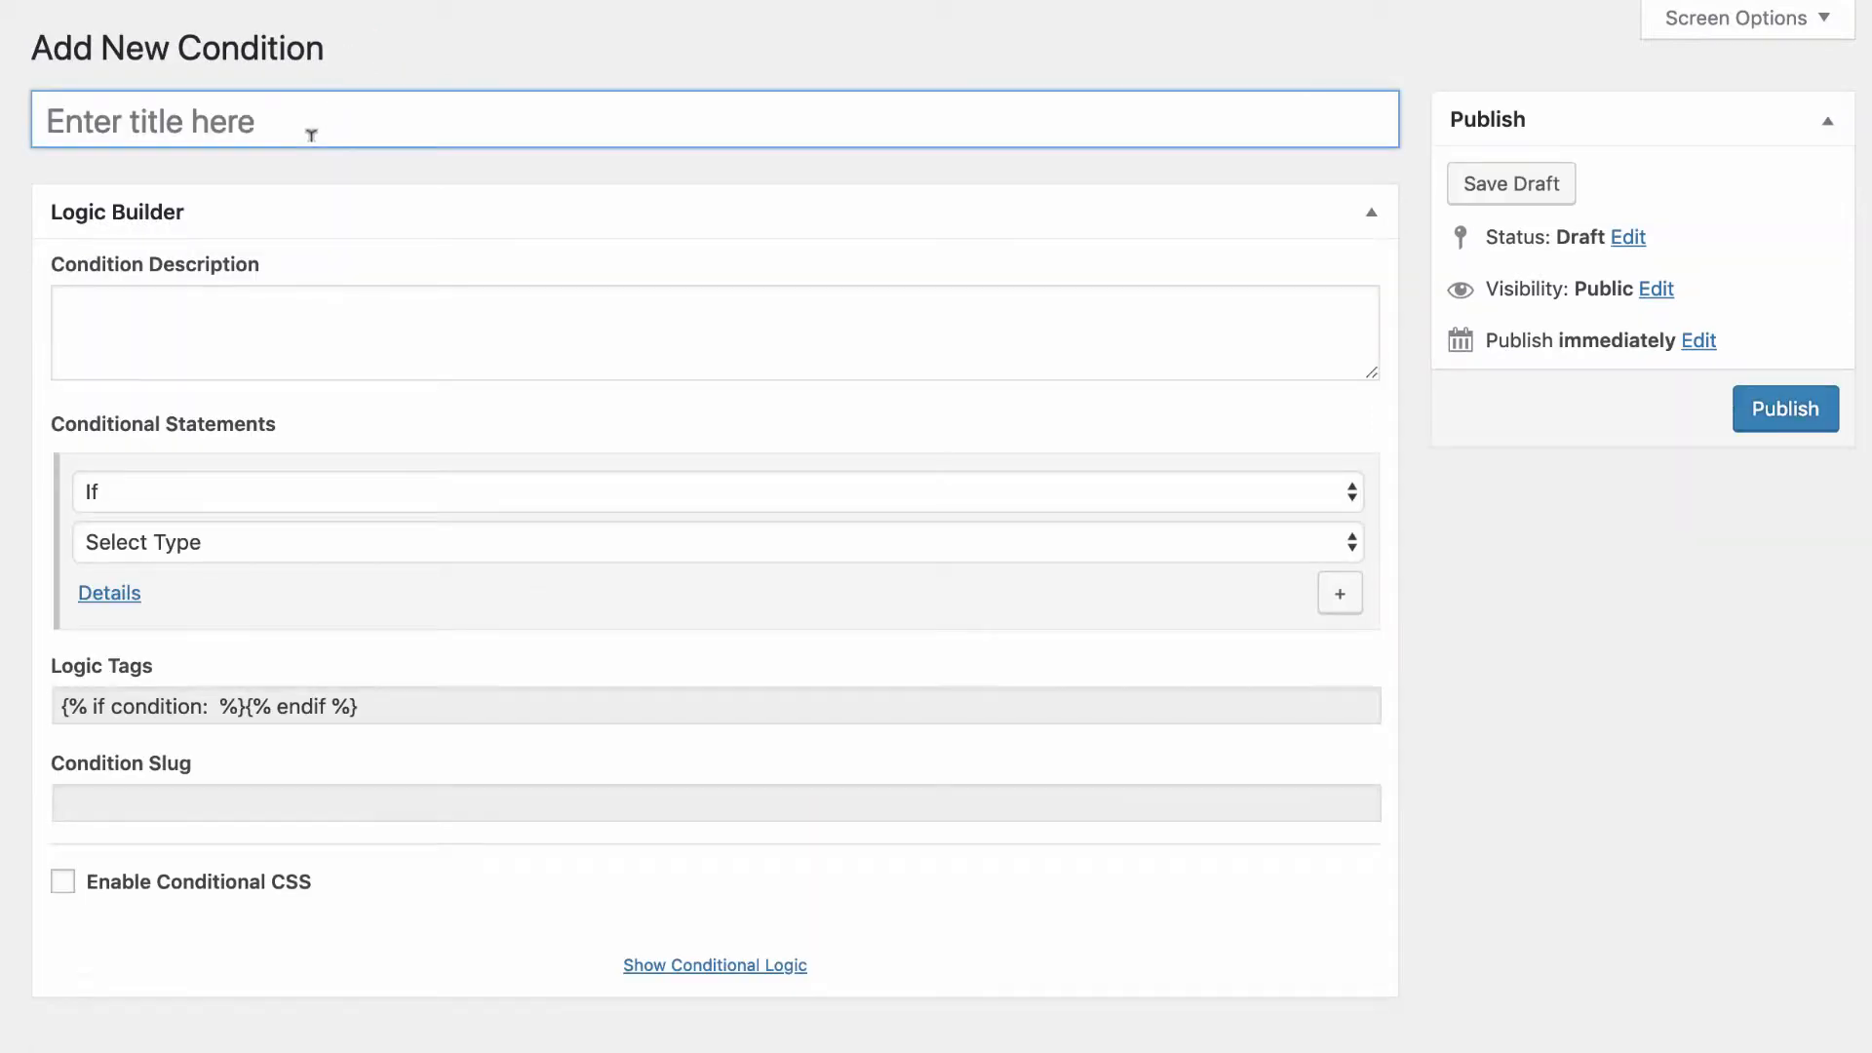
left_click(311, 134)
type("Favor")
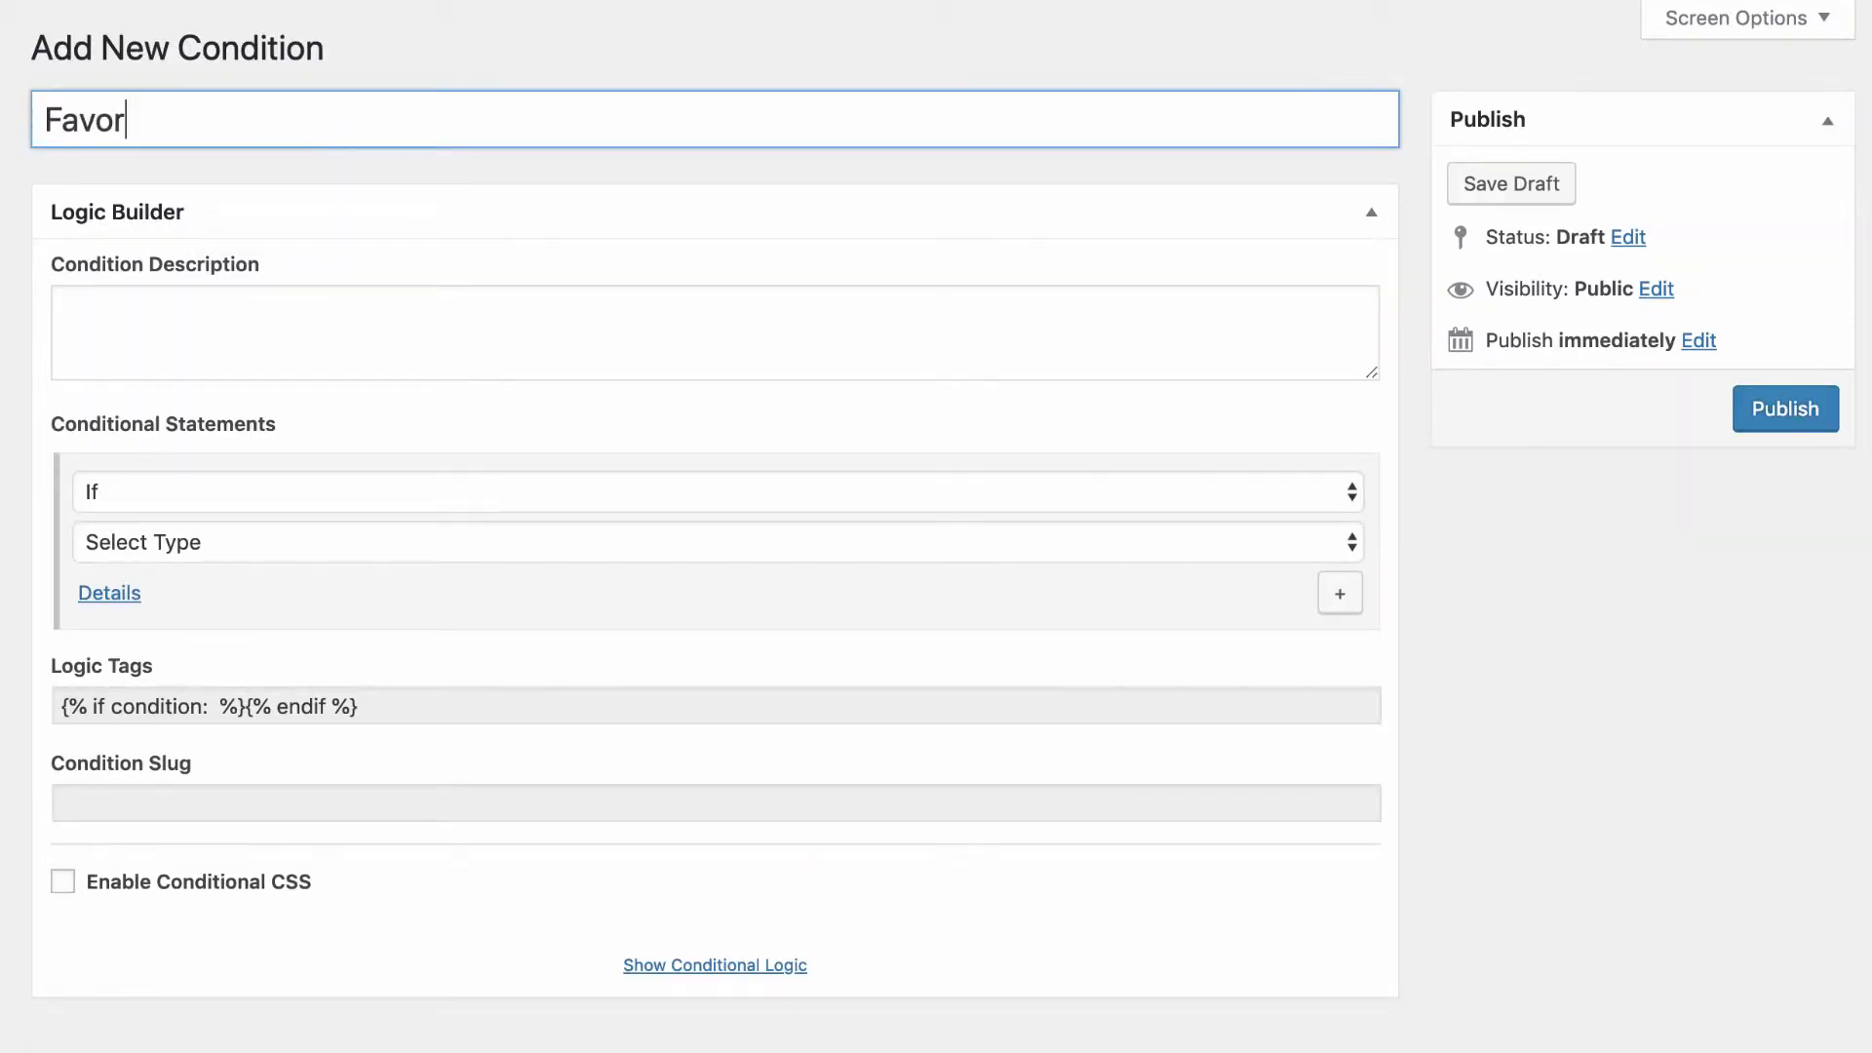
type("ite color")
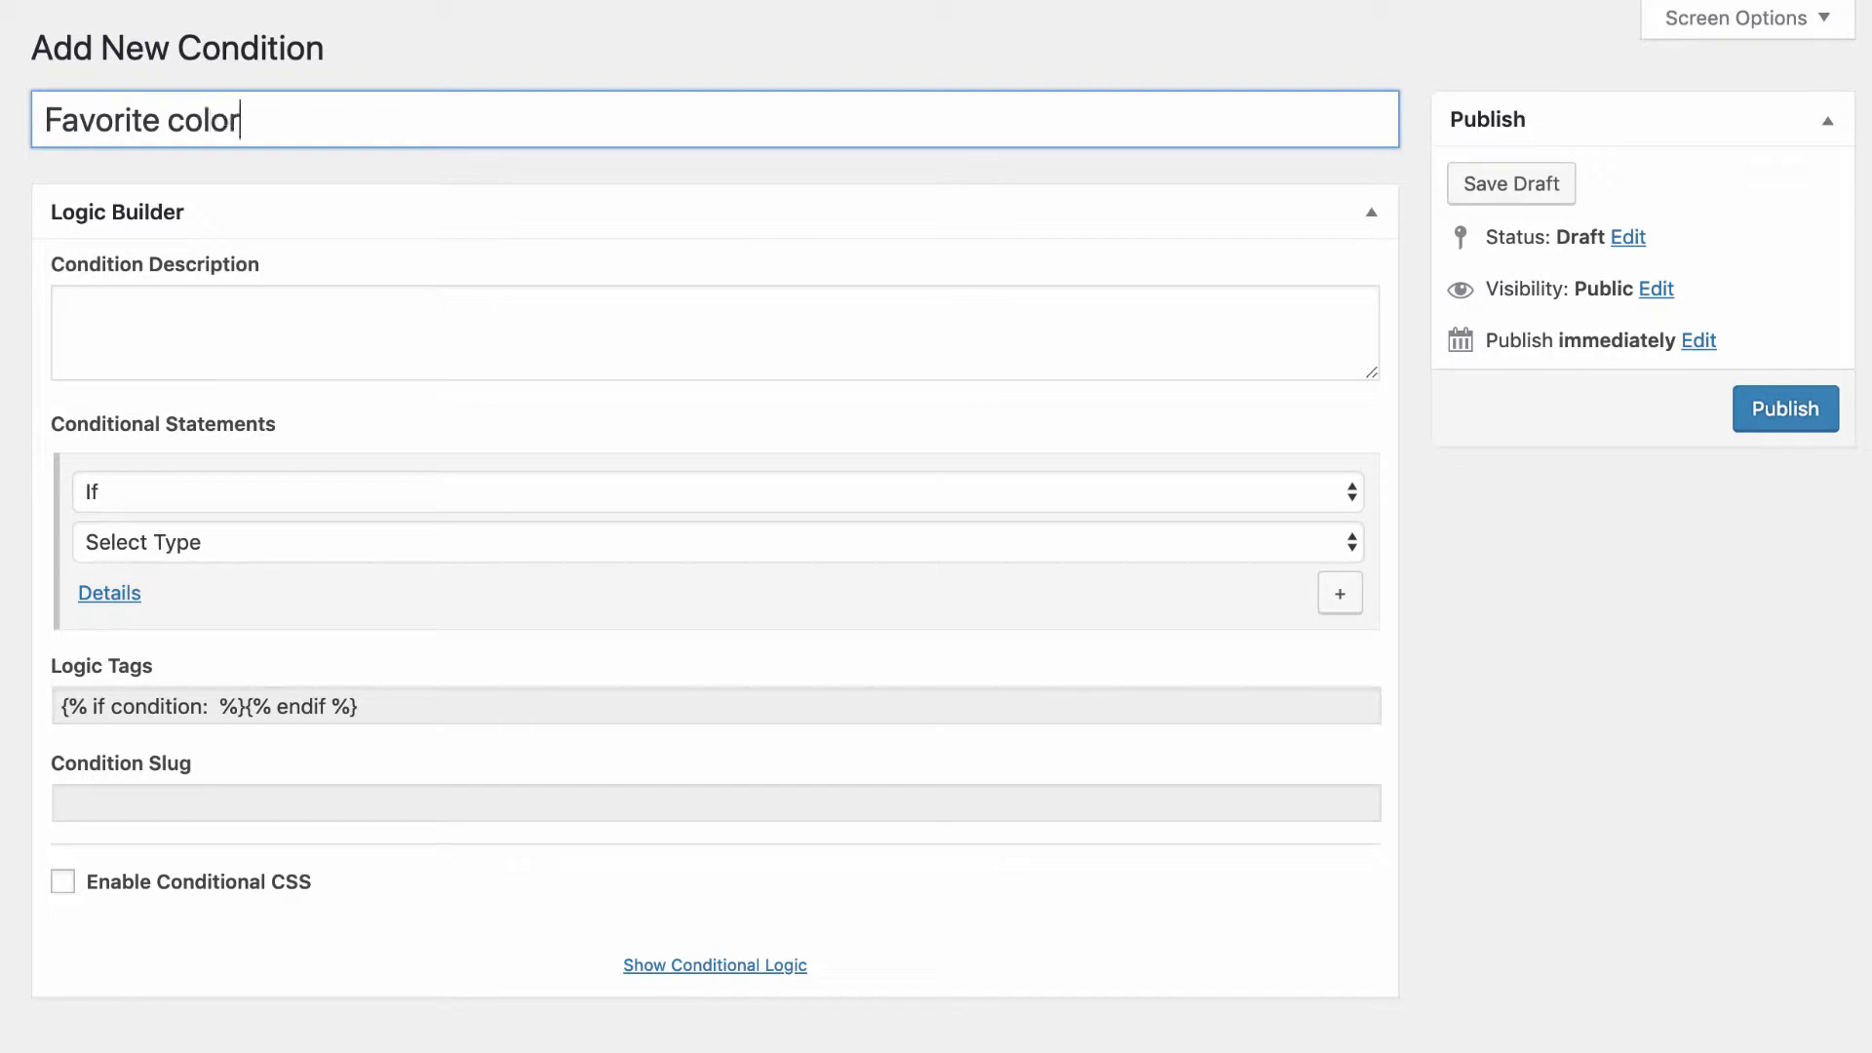
type(" is blue")
Set the condition type to "Gravity Forms: Field Value" with the variable Favorite_Color, keeping the Is comparison.
left_click(435, 542)
scroll(564, 785, "down", 3)
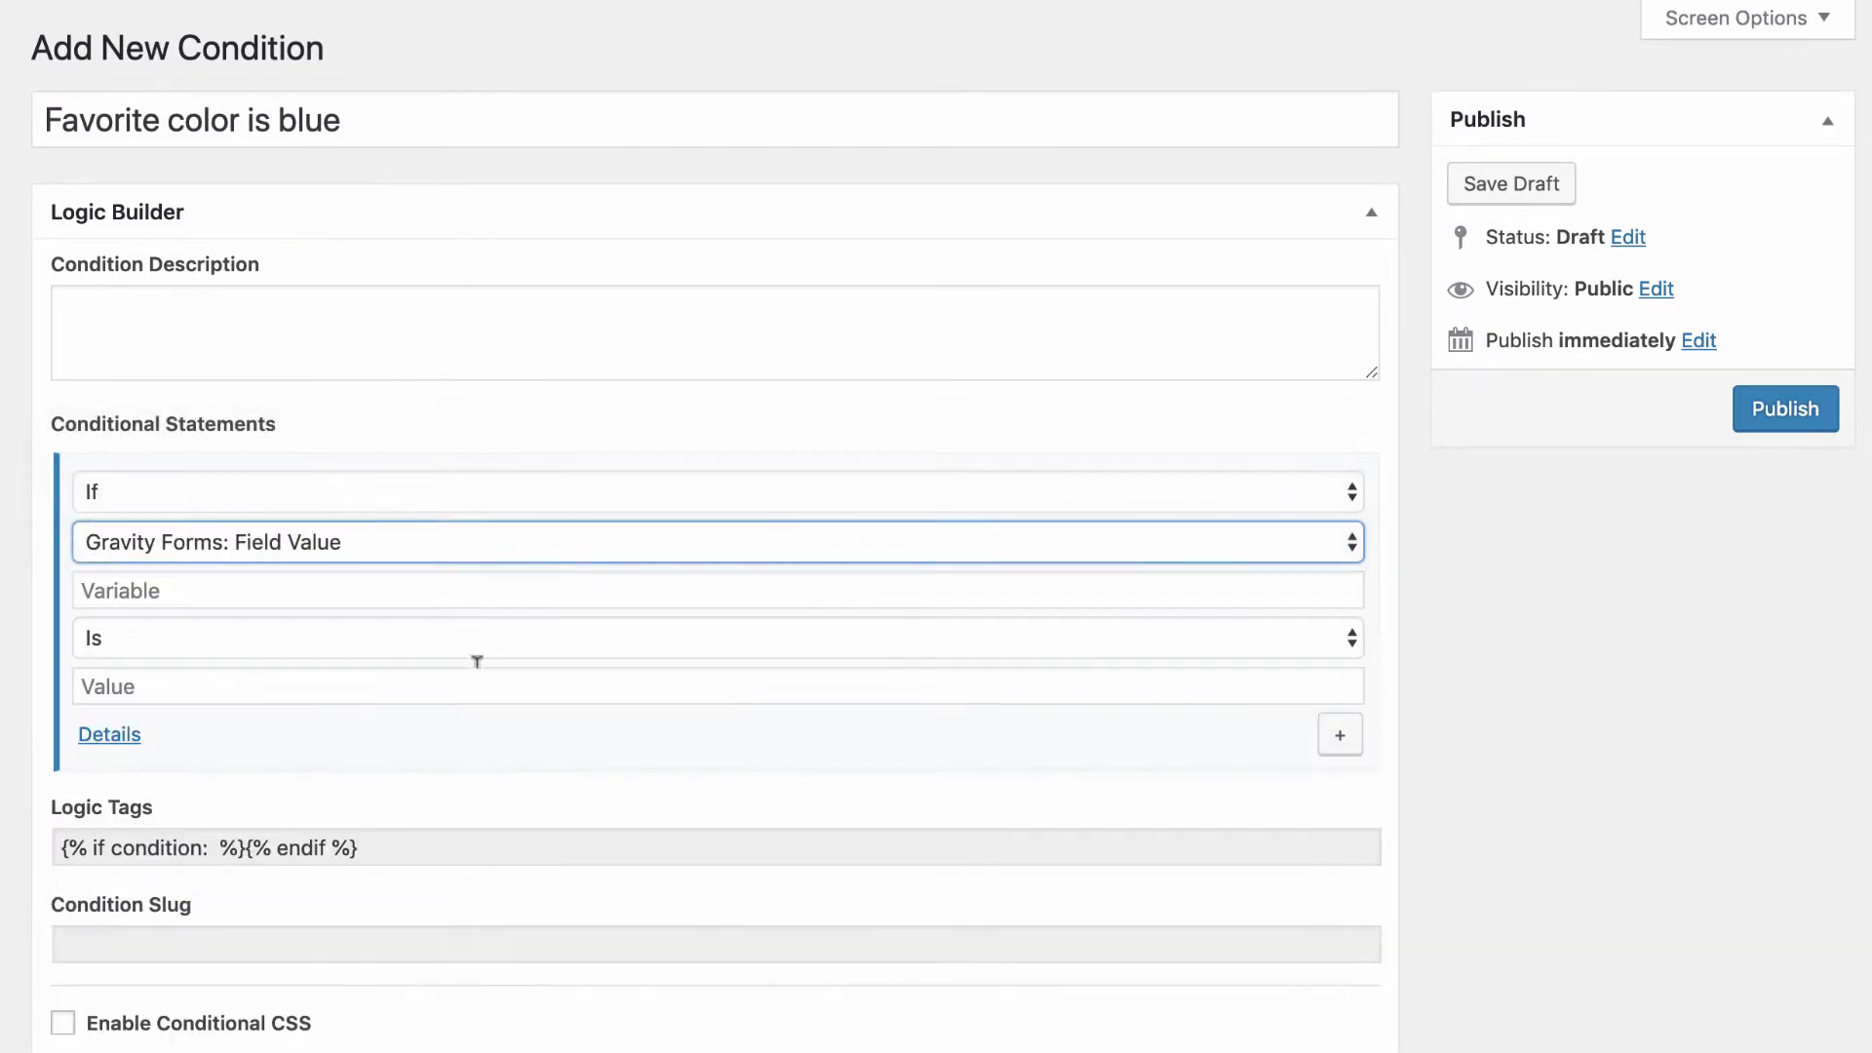
left_click(355, 585)
type("Fav")
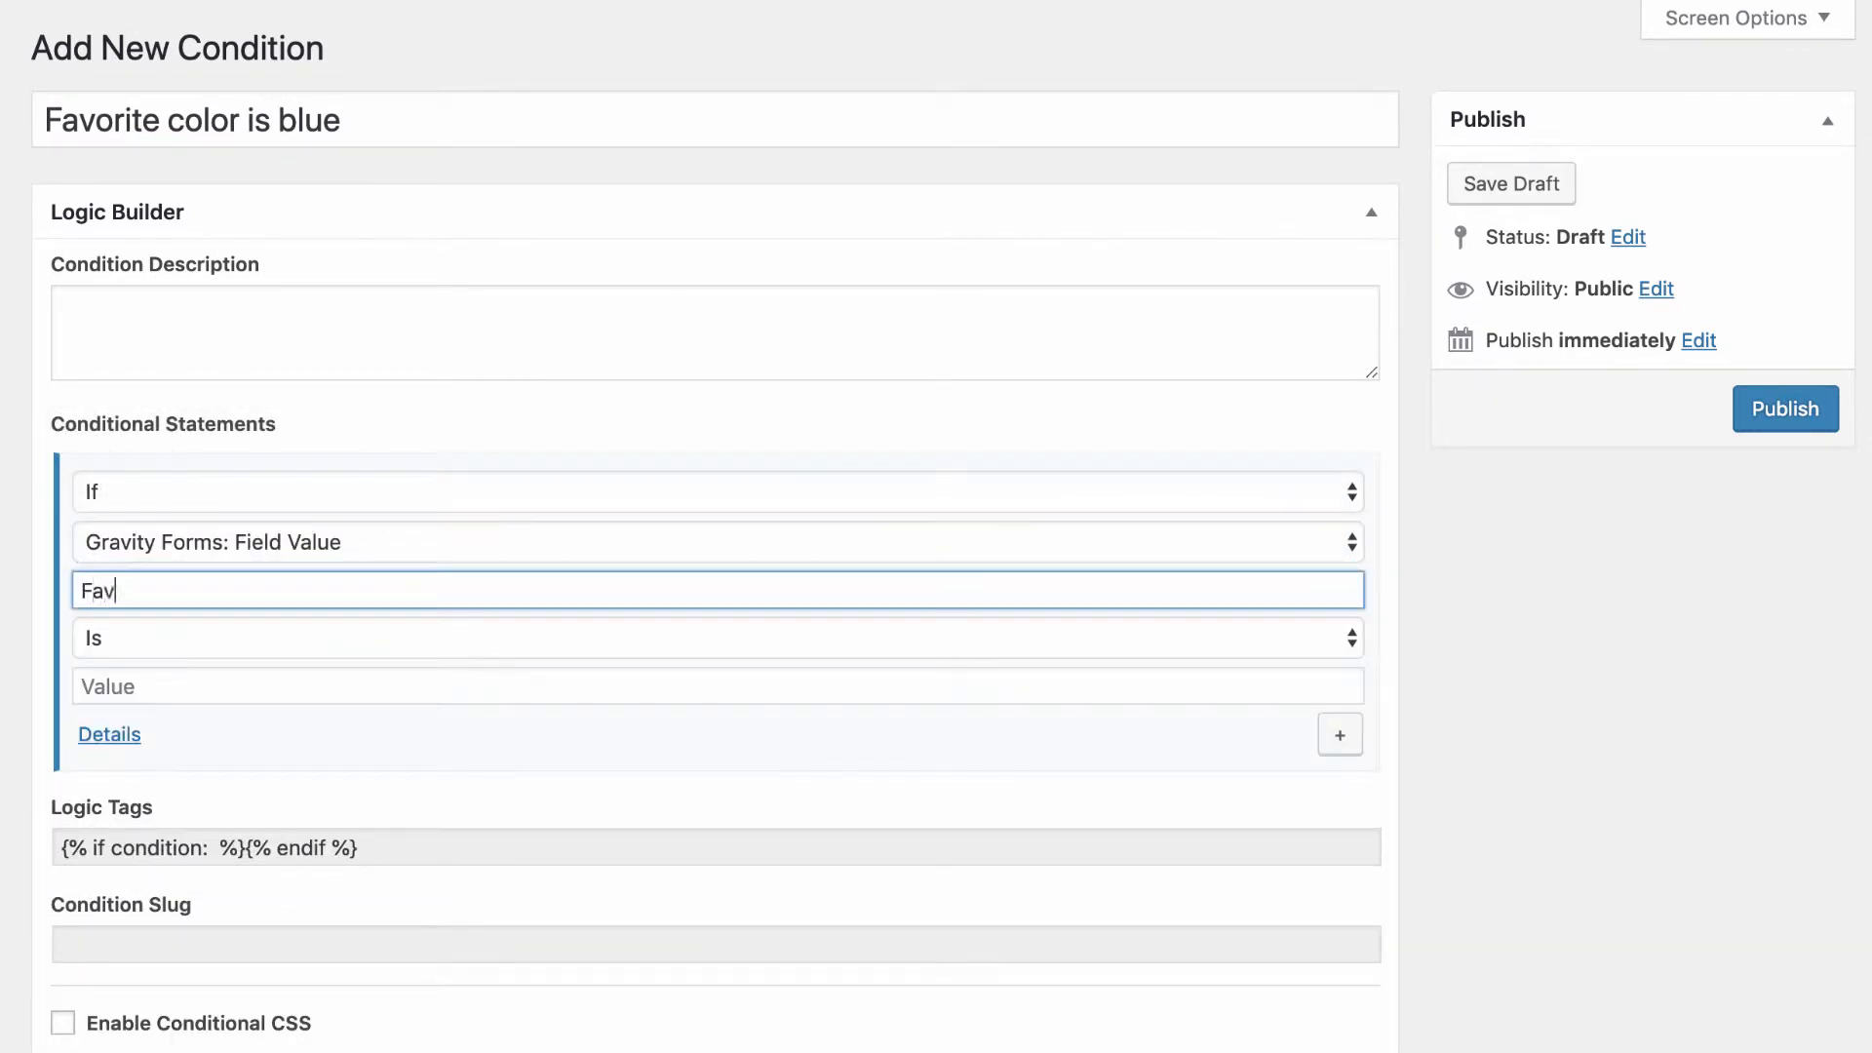
type("orite_color")
key("Left")
key("Left")
key("shift+Left")
type("C")
key("Tab")
key("Tab")
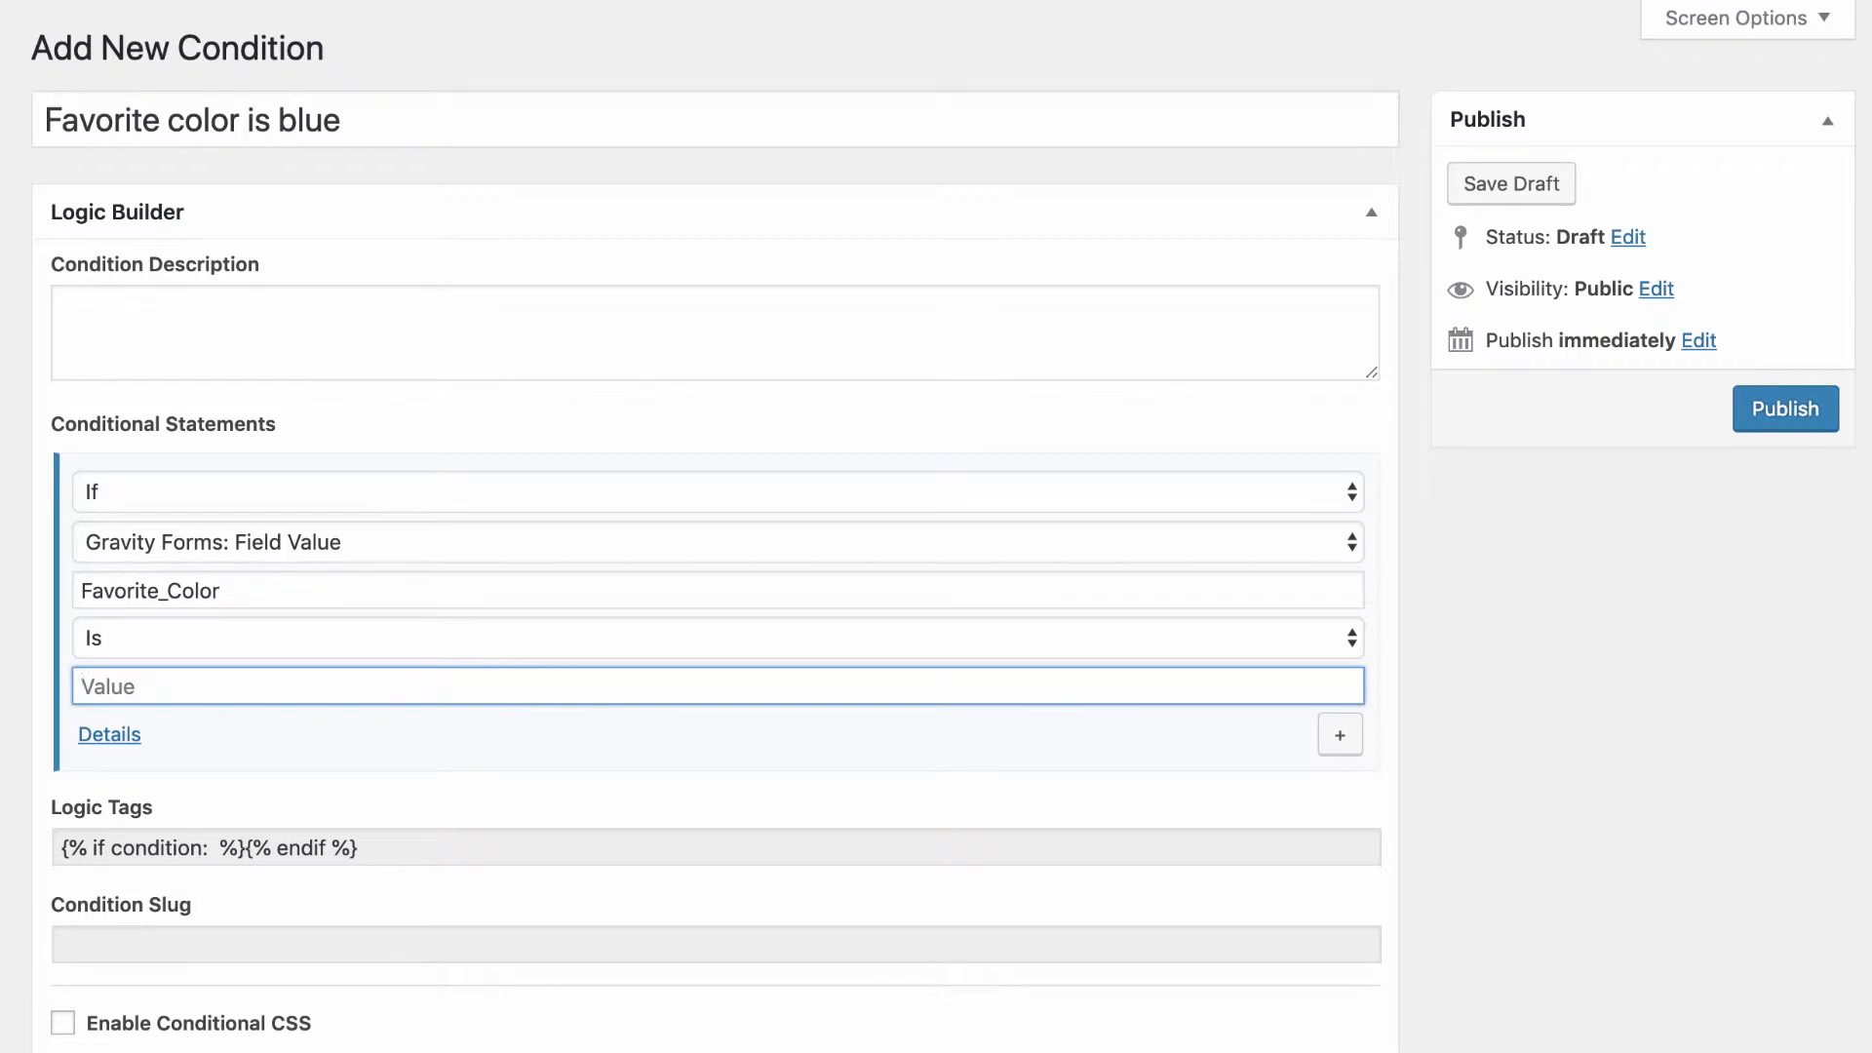
Set the comparison to "Is - Case-Insensitive" with the value Blue and publish the condition.
type("Blue")
left_click(414, 647)
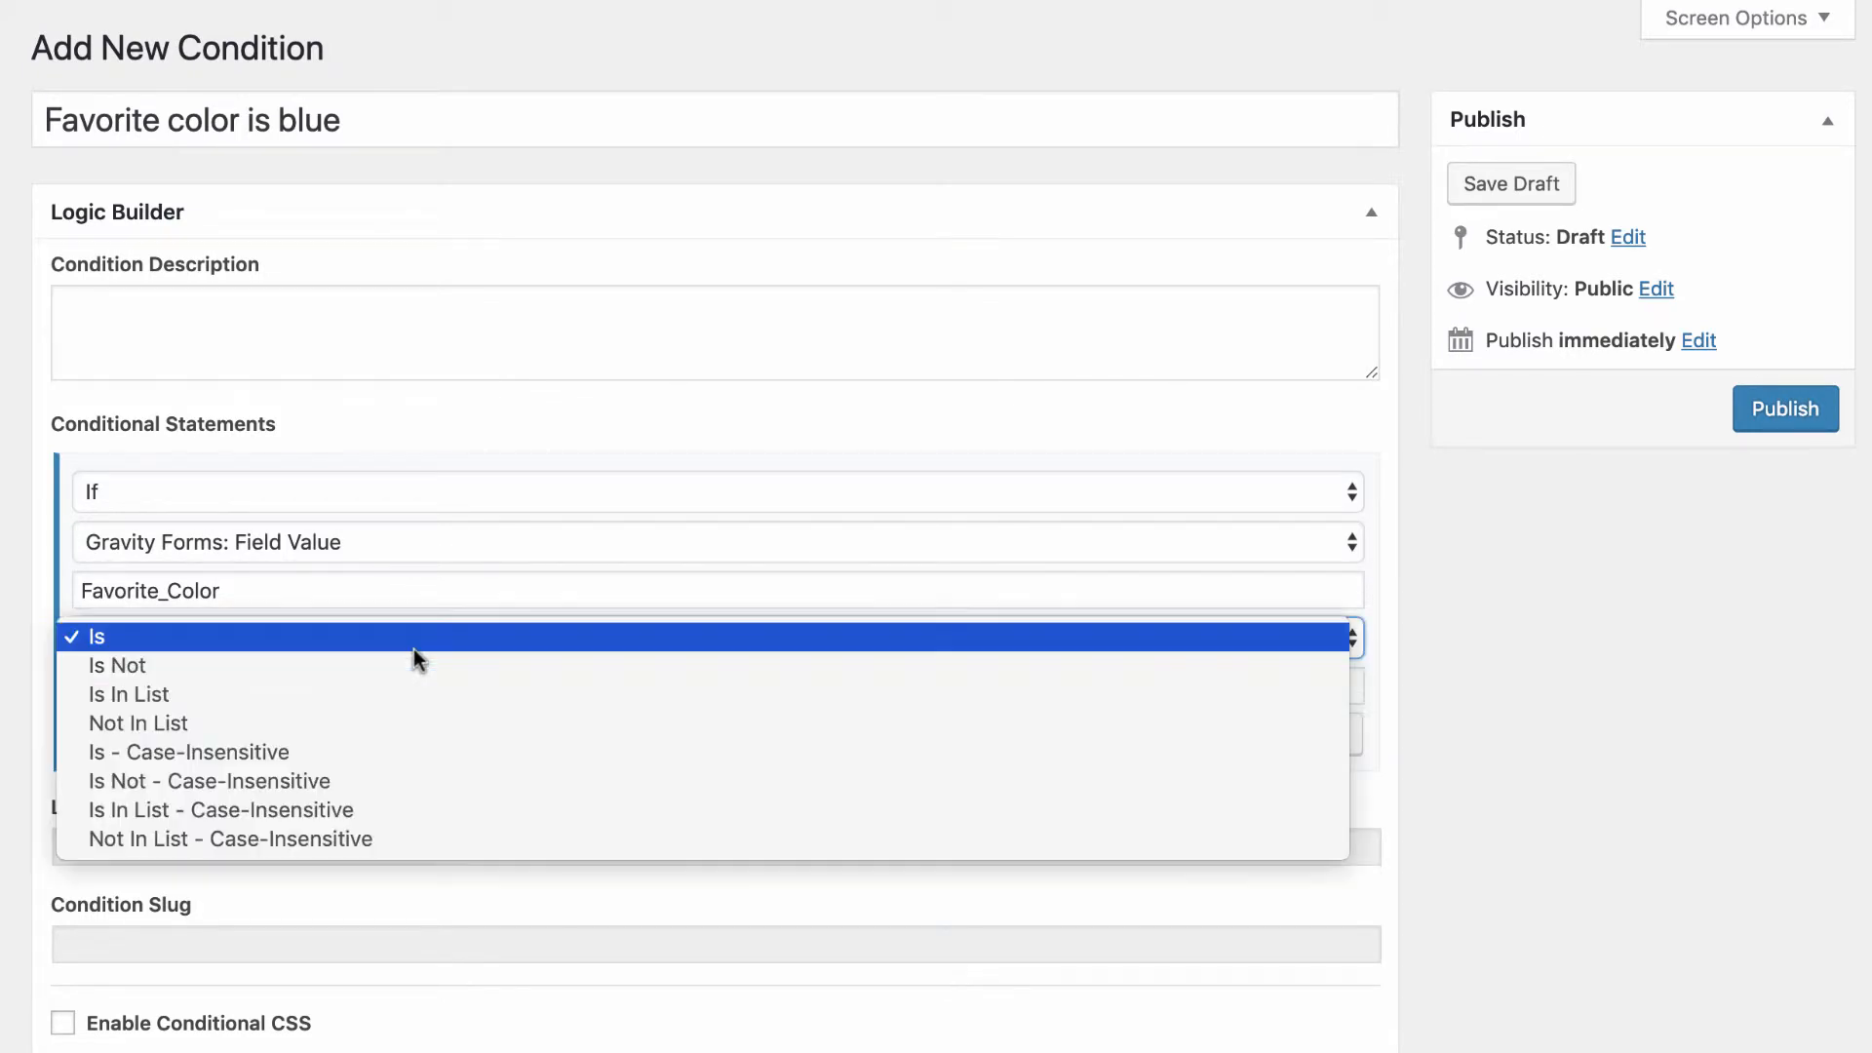
left_click(501, 752)
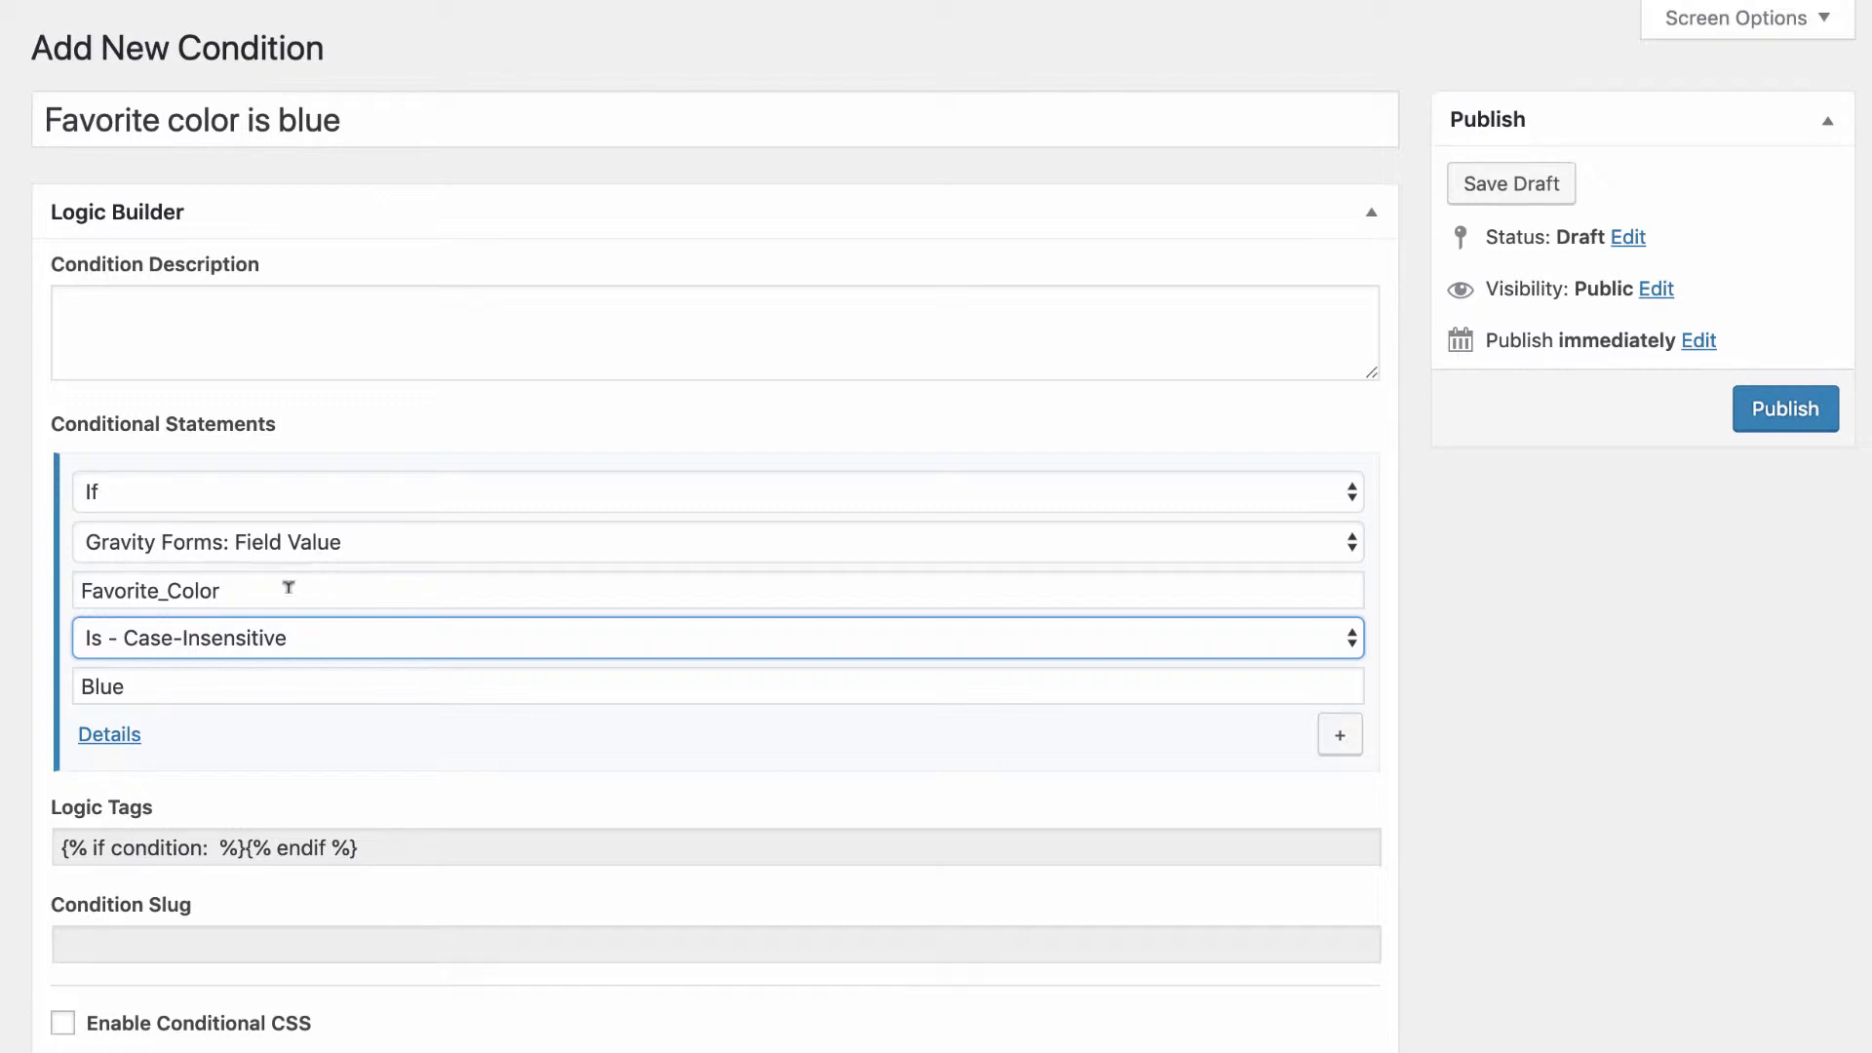
left_click(1792, 407)
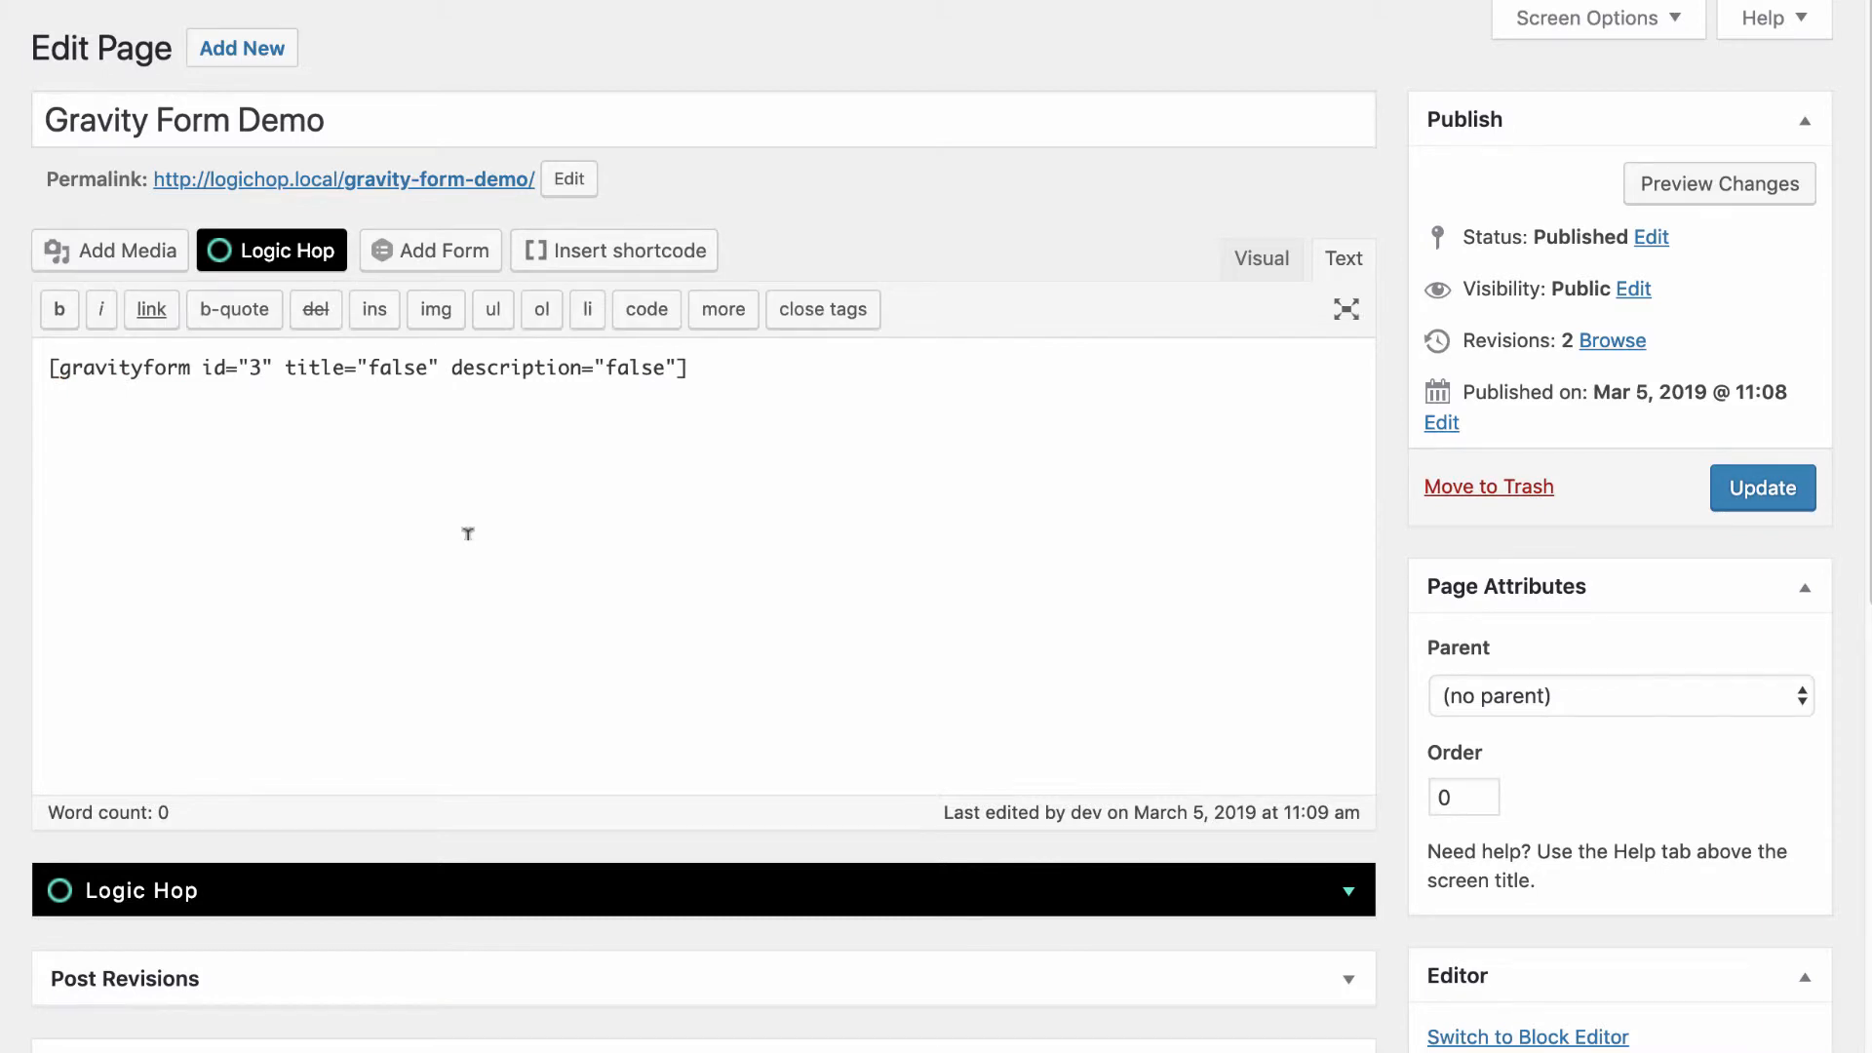
Wrap the Gravity Form Demo page's form shortcode in IF / ELSE conditional logic using the condition "Has user completed the form".
key("super+a")
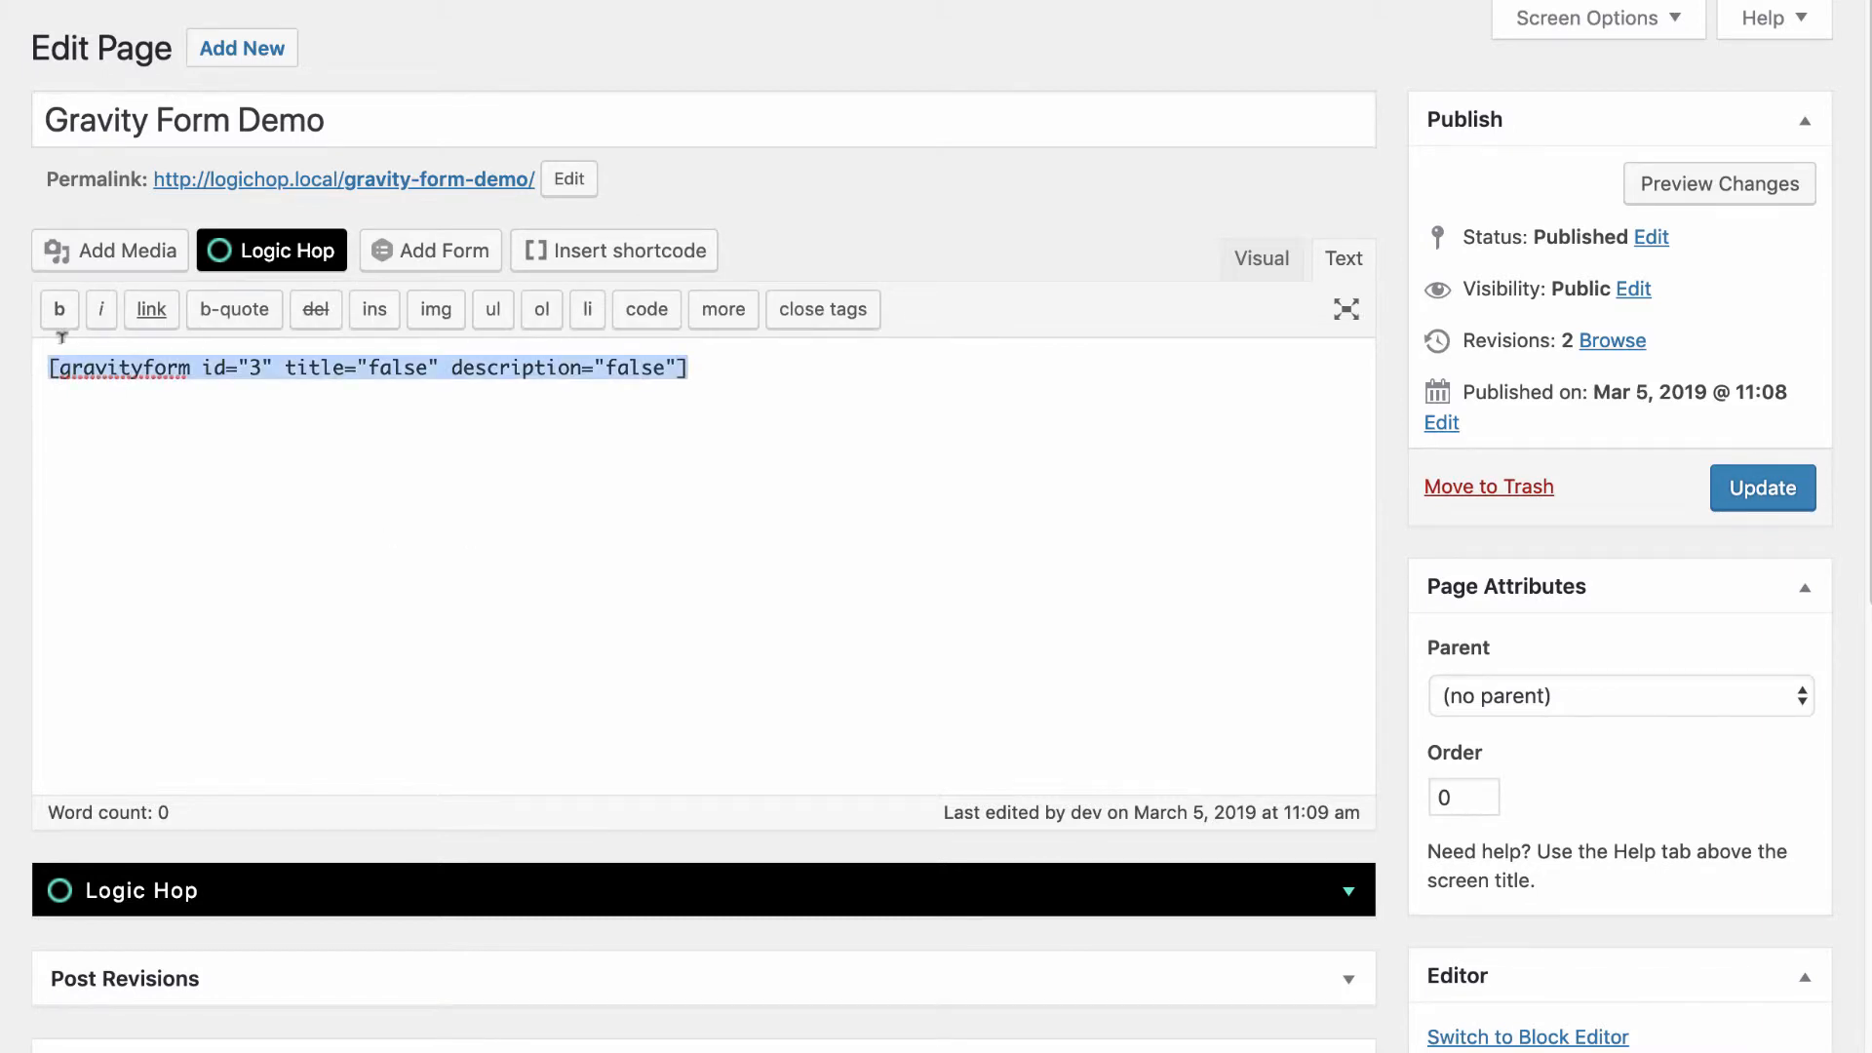
left_click(314, 265)
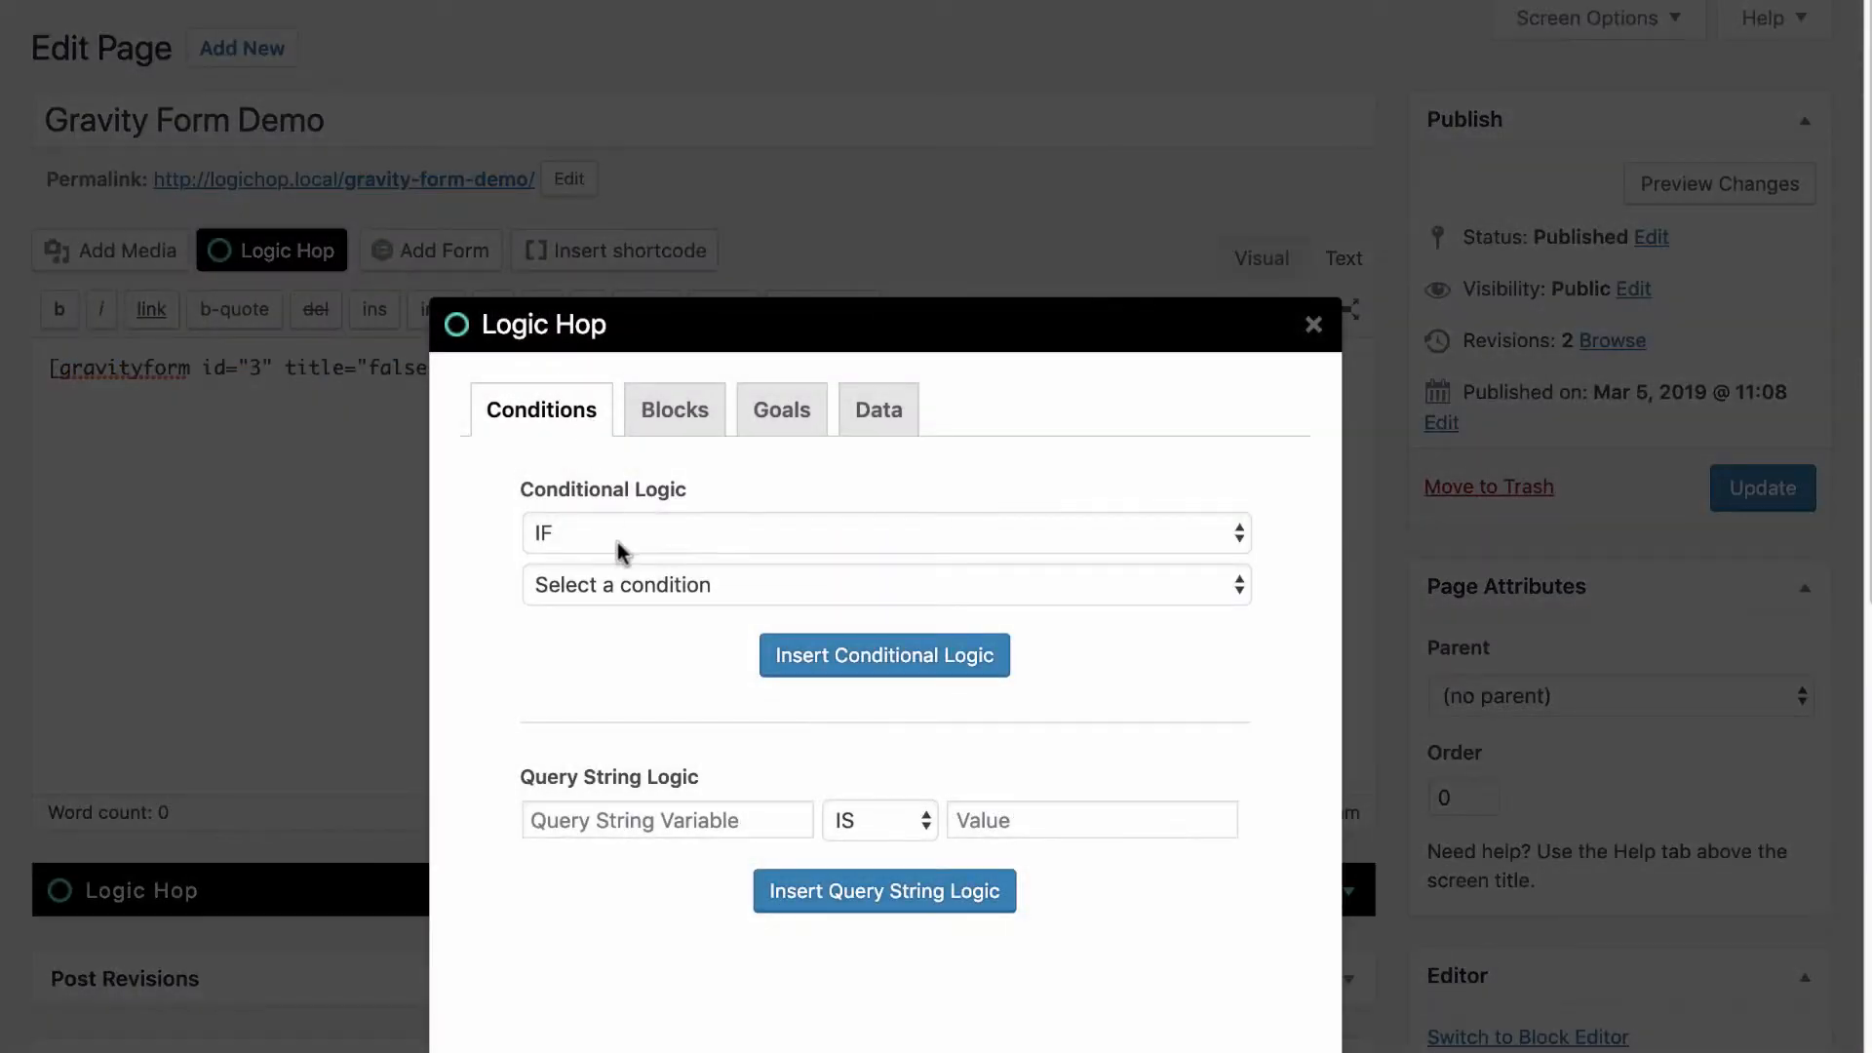
left_click(635, 544)
left_click(656, 588)
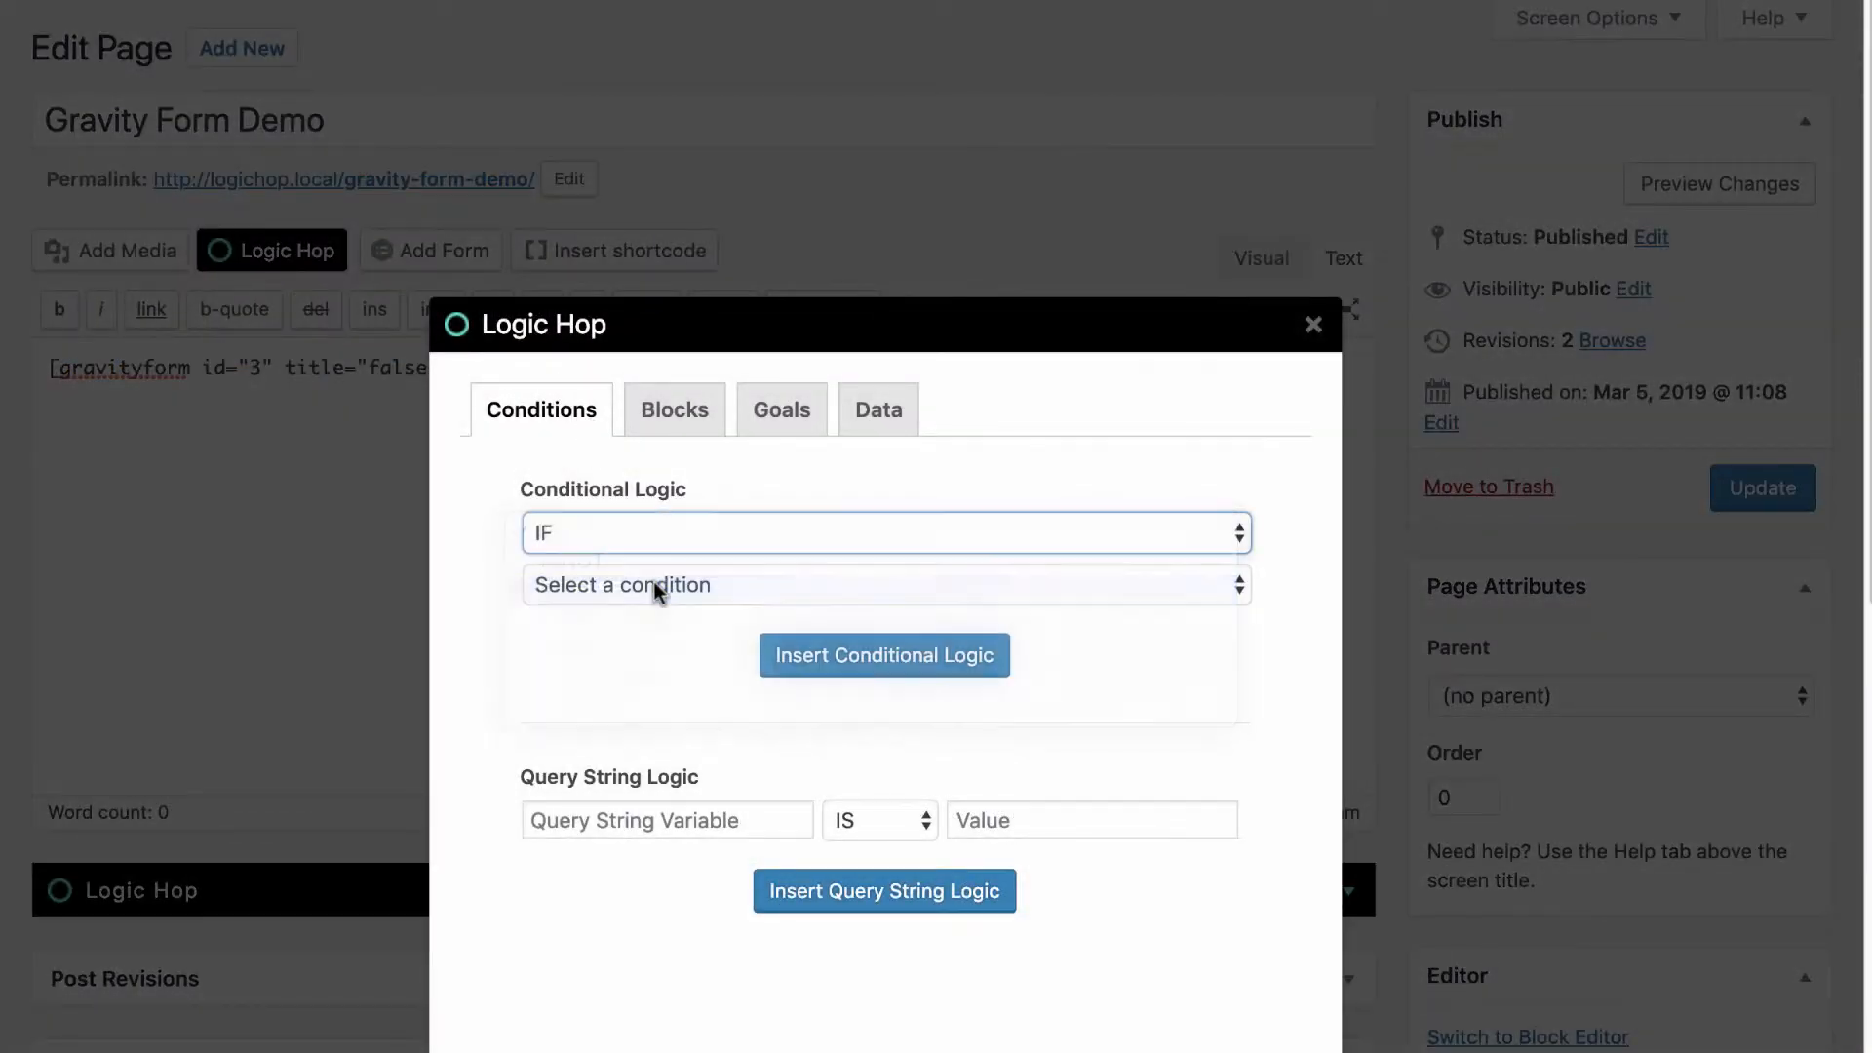
left_click(700, 583)
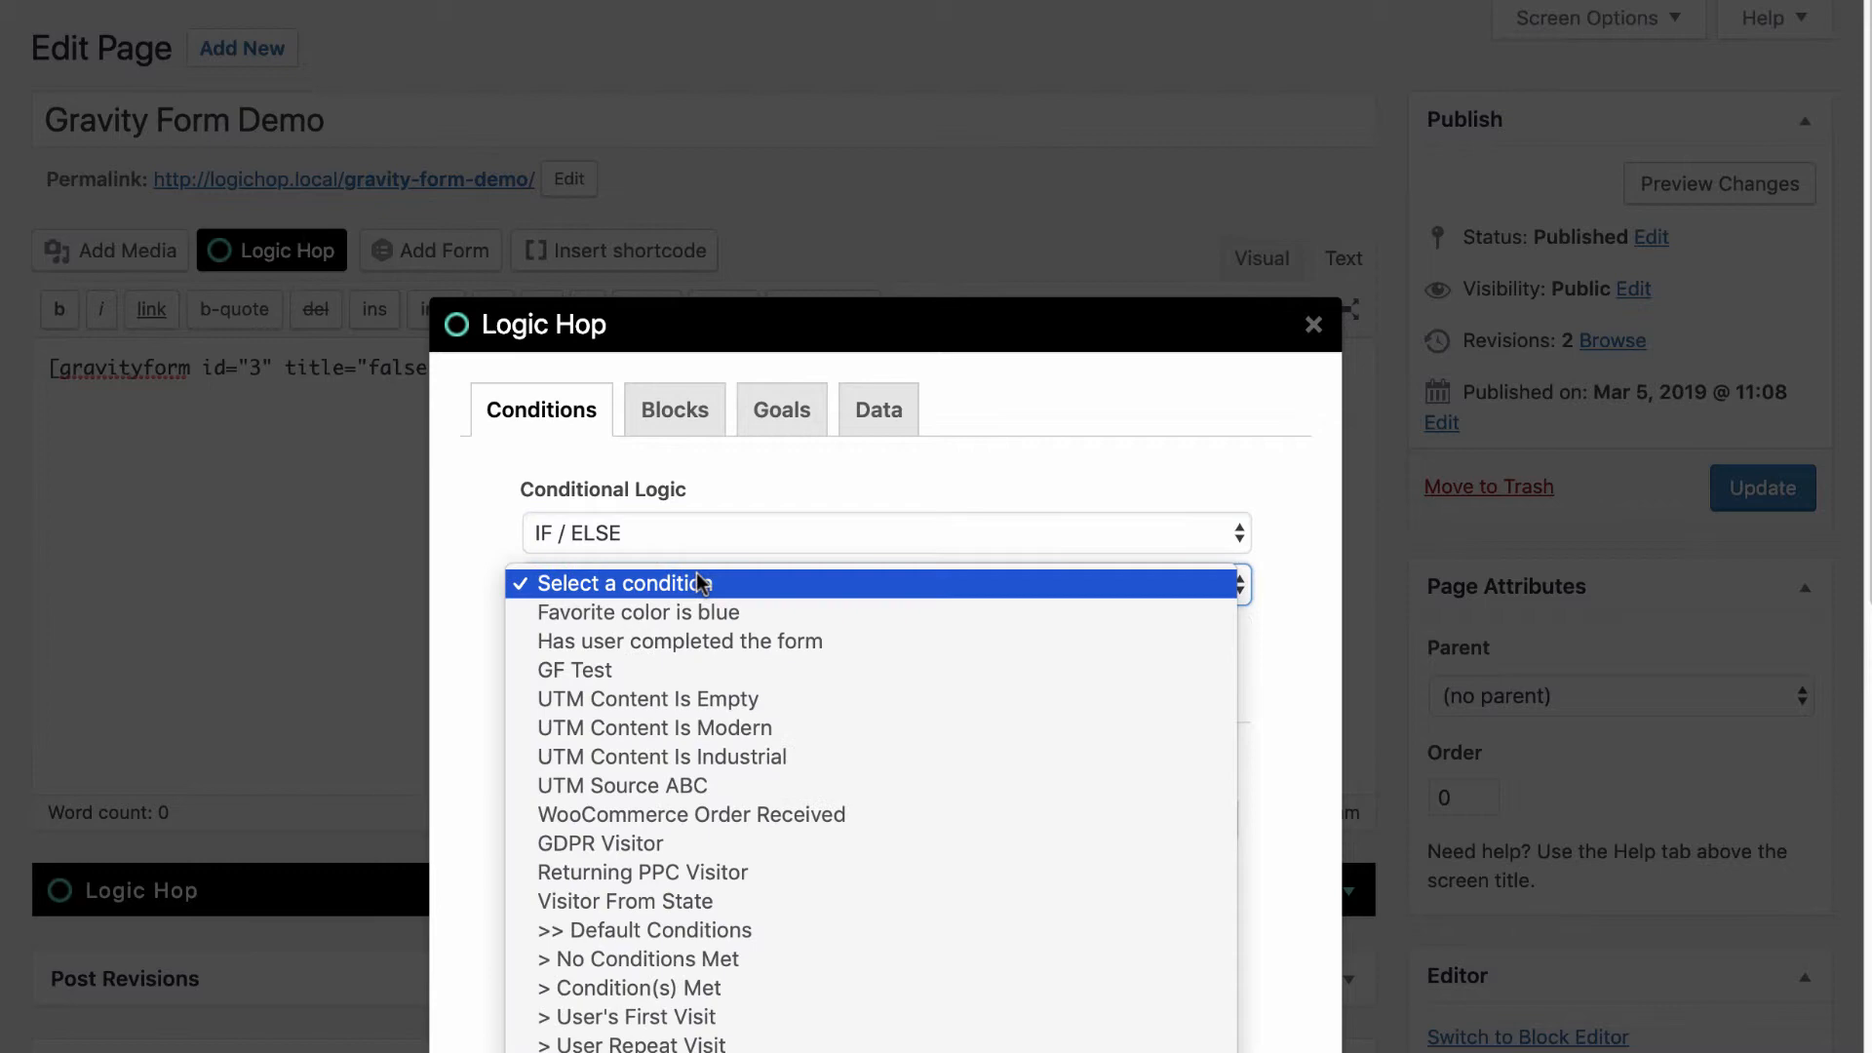
left_click(808, 645)
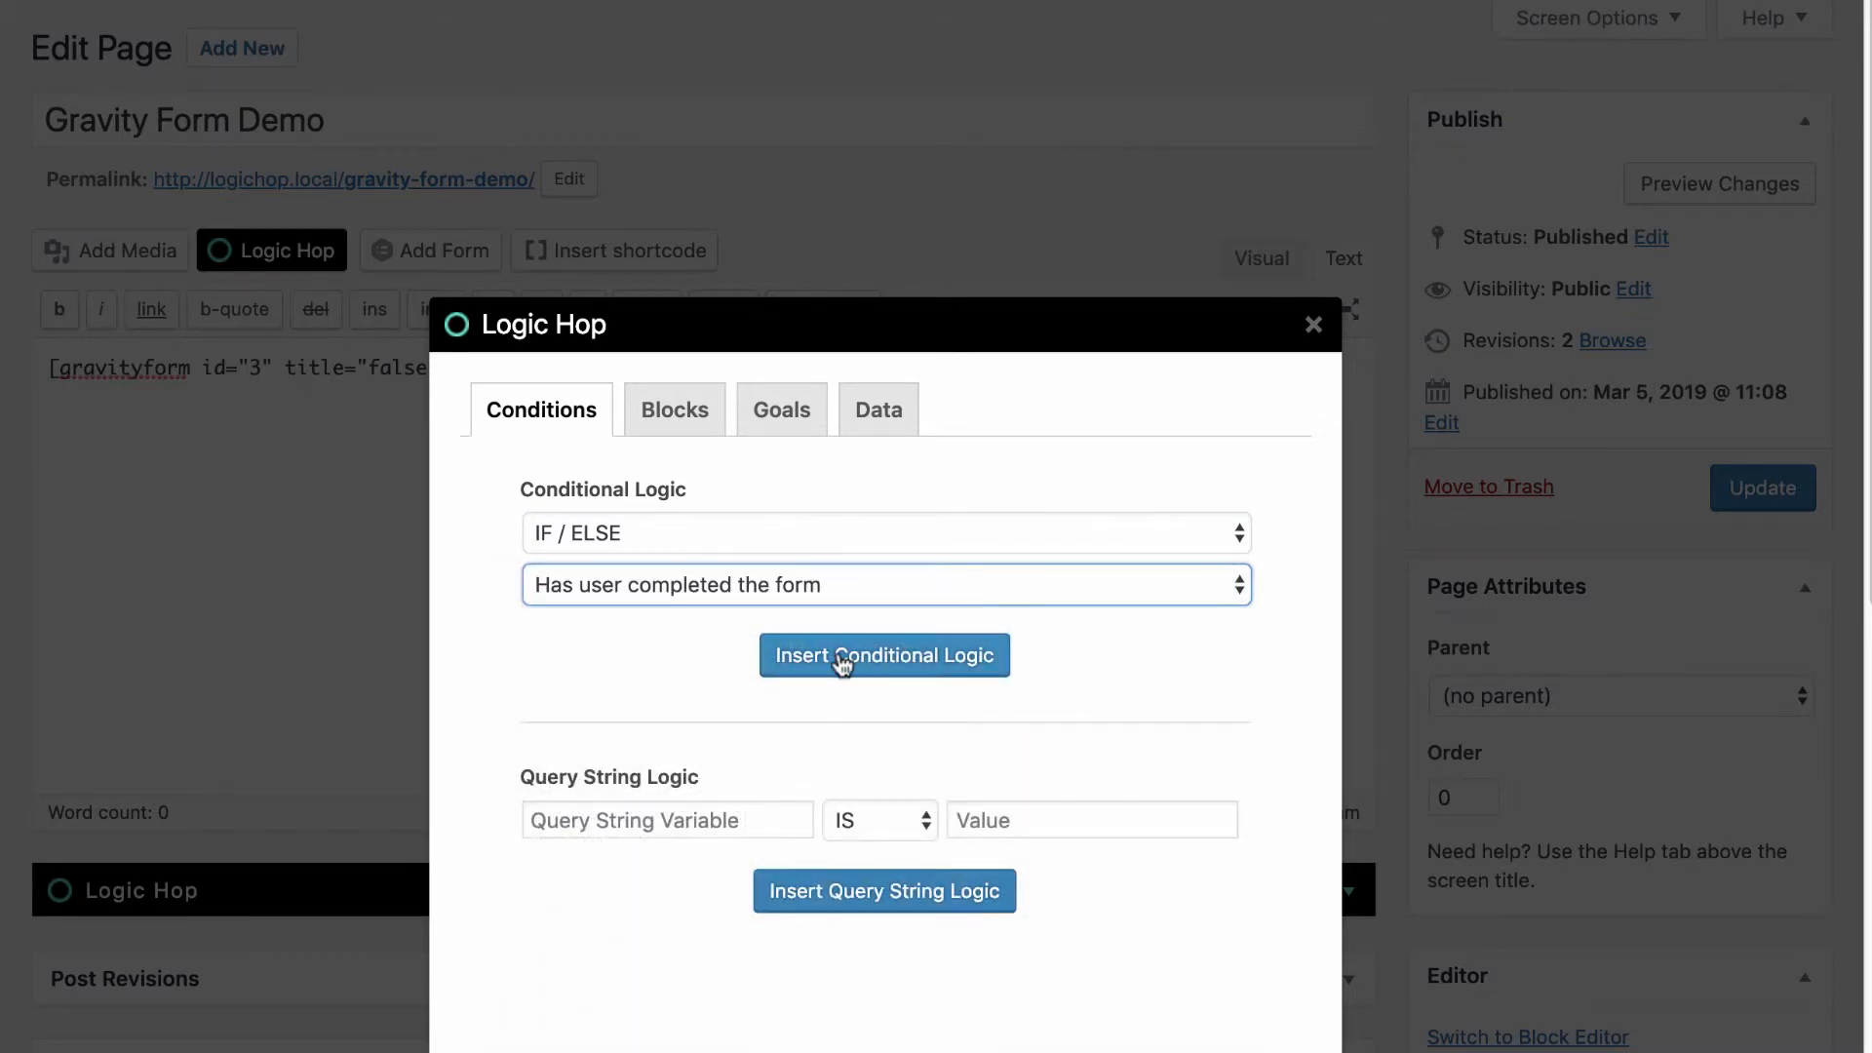
left_click(839, 652)
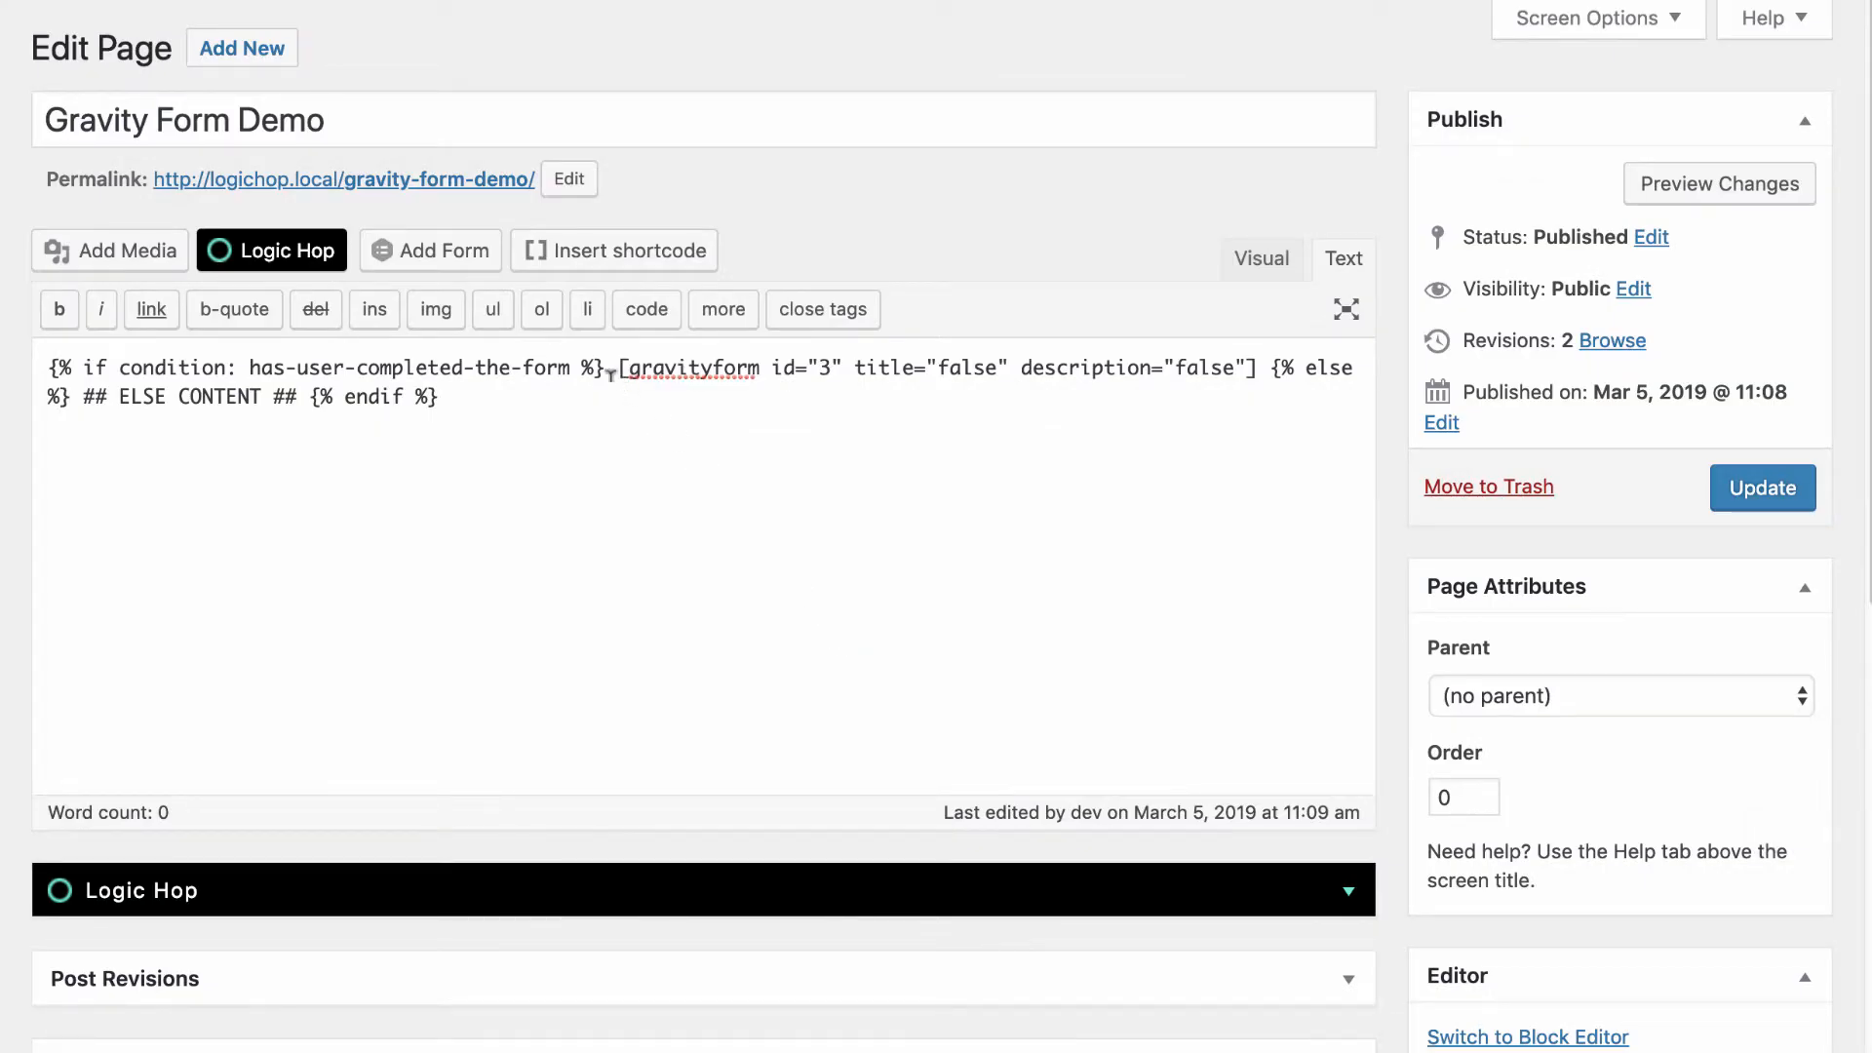
Cut the form shortcode out of the if branch and put the else tag on its own line after a blank line.
left_click_drag(607, 369, 1275, 367)
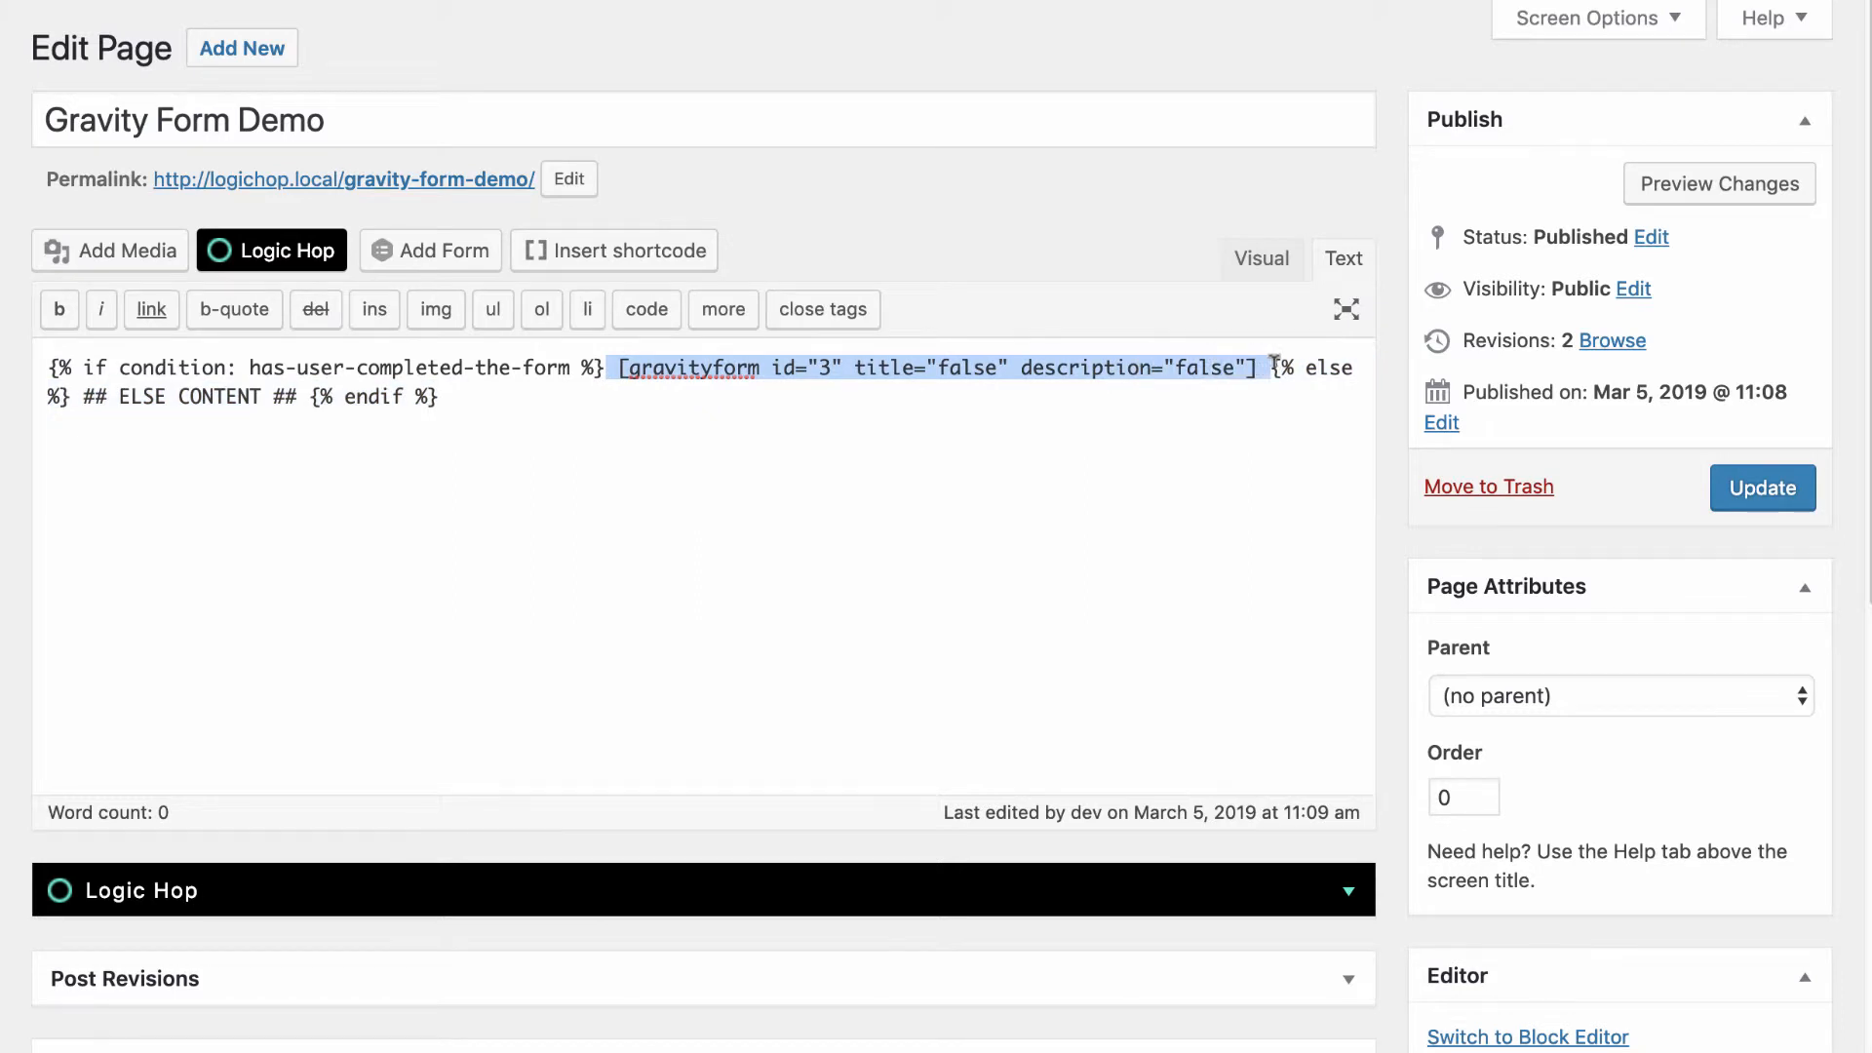
key("super+x")
key("Return")
key("Return")
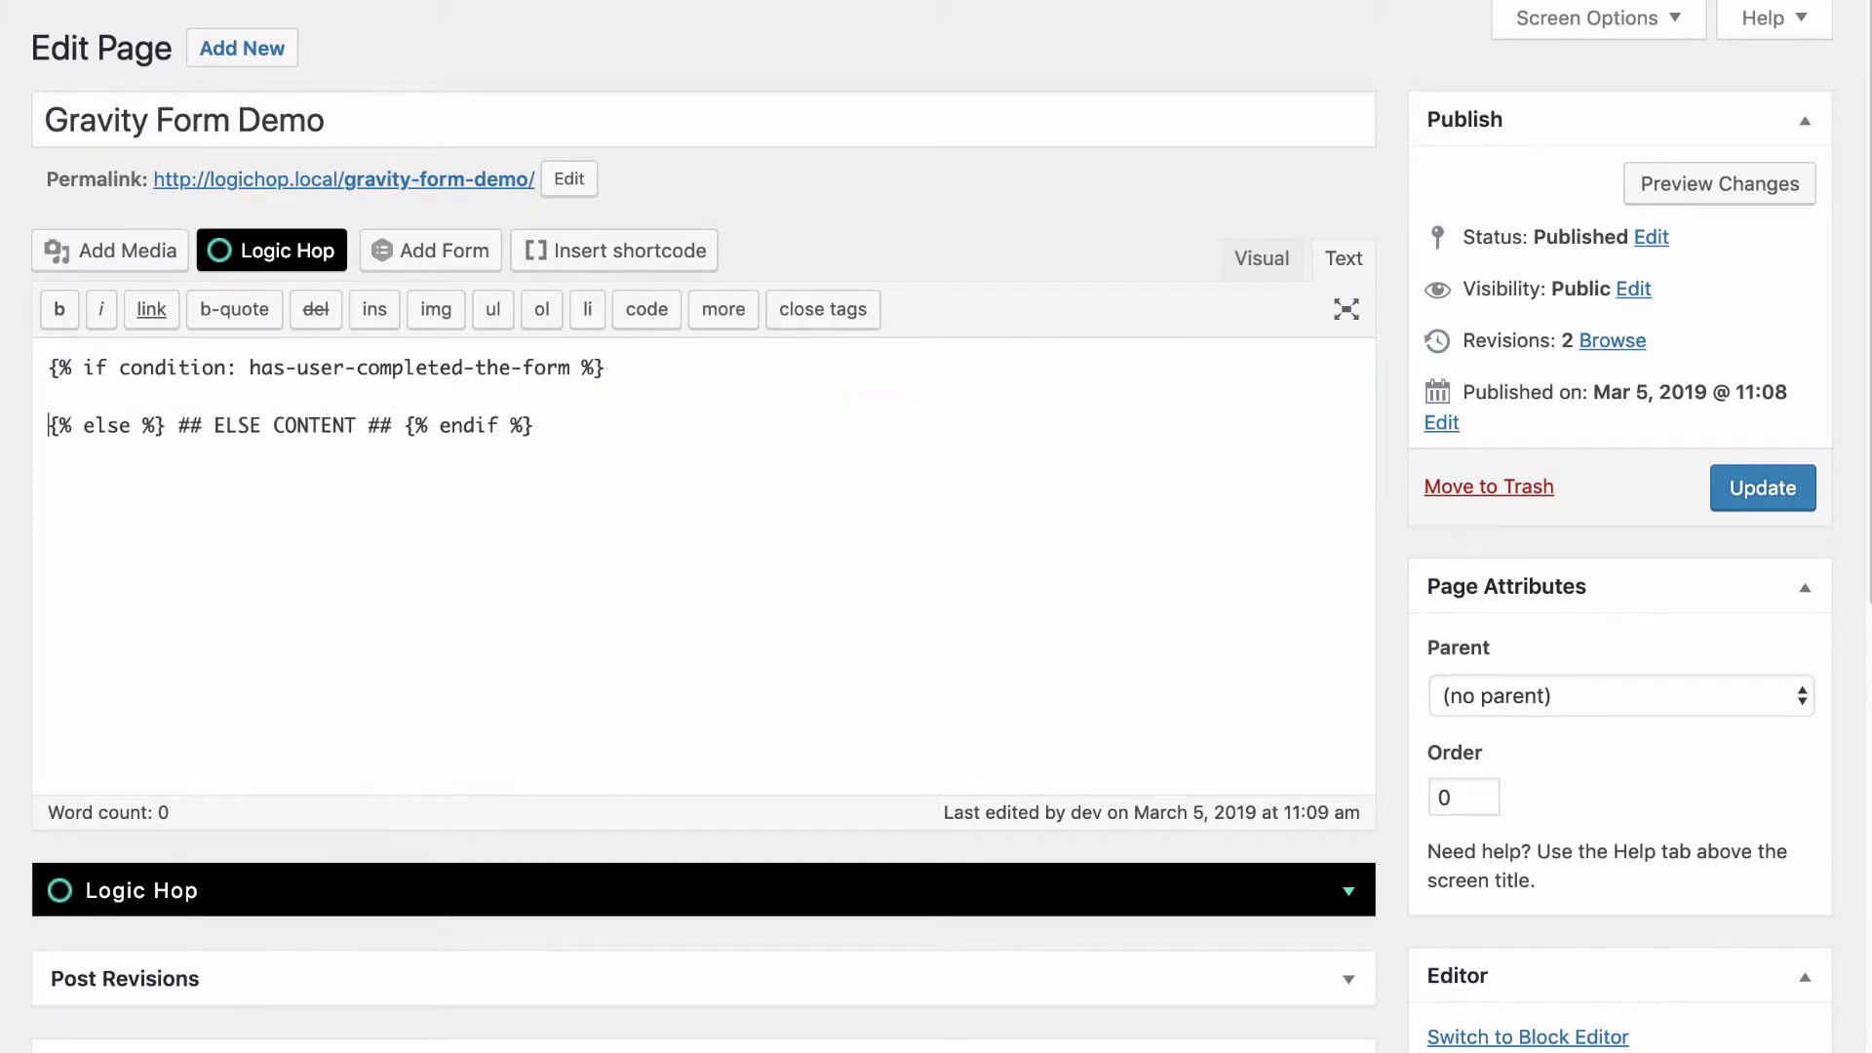
Replace the "## ELSE CONTENT ##" placeholder with the cut form shortcode, on its own line between the else and endif tags.
key("Right")
key("Right")
key("Right")
key("Right")
key("Right")
key("Right")
key("Right")
key("alt+shift+Right")
key("alt+shift+Right")
key("alt+shift+Right")
key("shift+Left")
key("shift+Left")
key("shift+Left")
key("shift+Left")
key("shift+Left")
key("shift+Left")
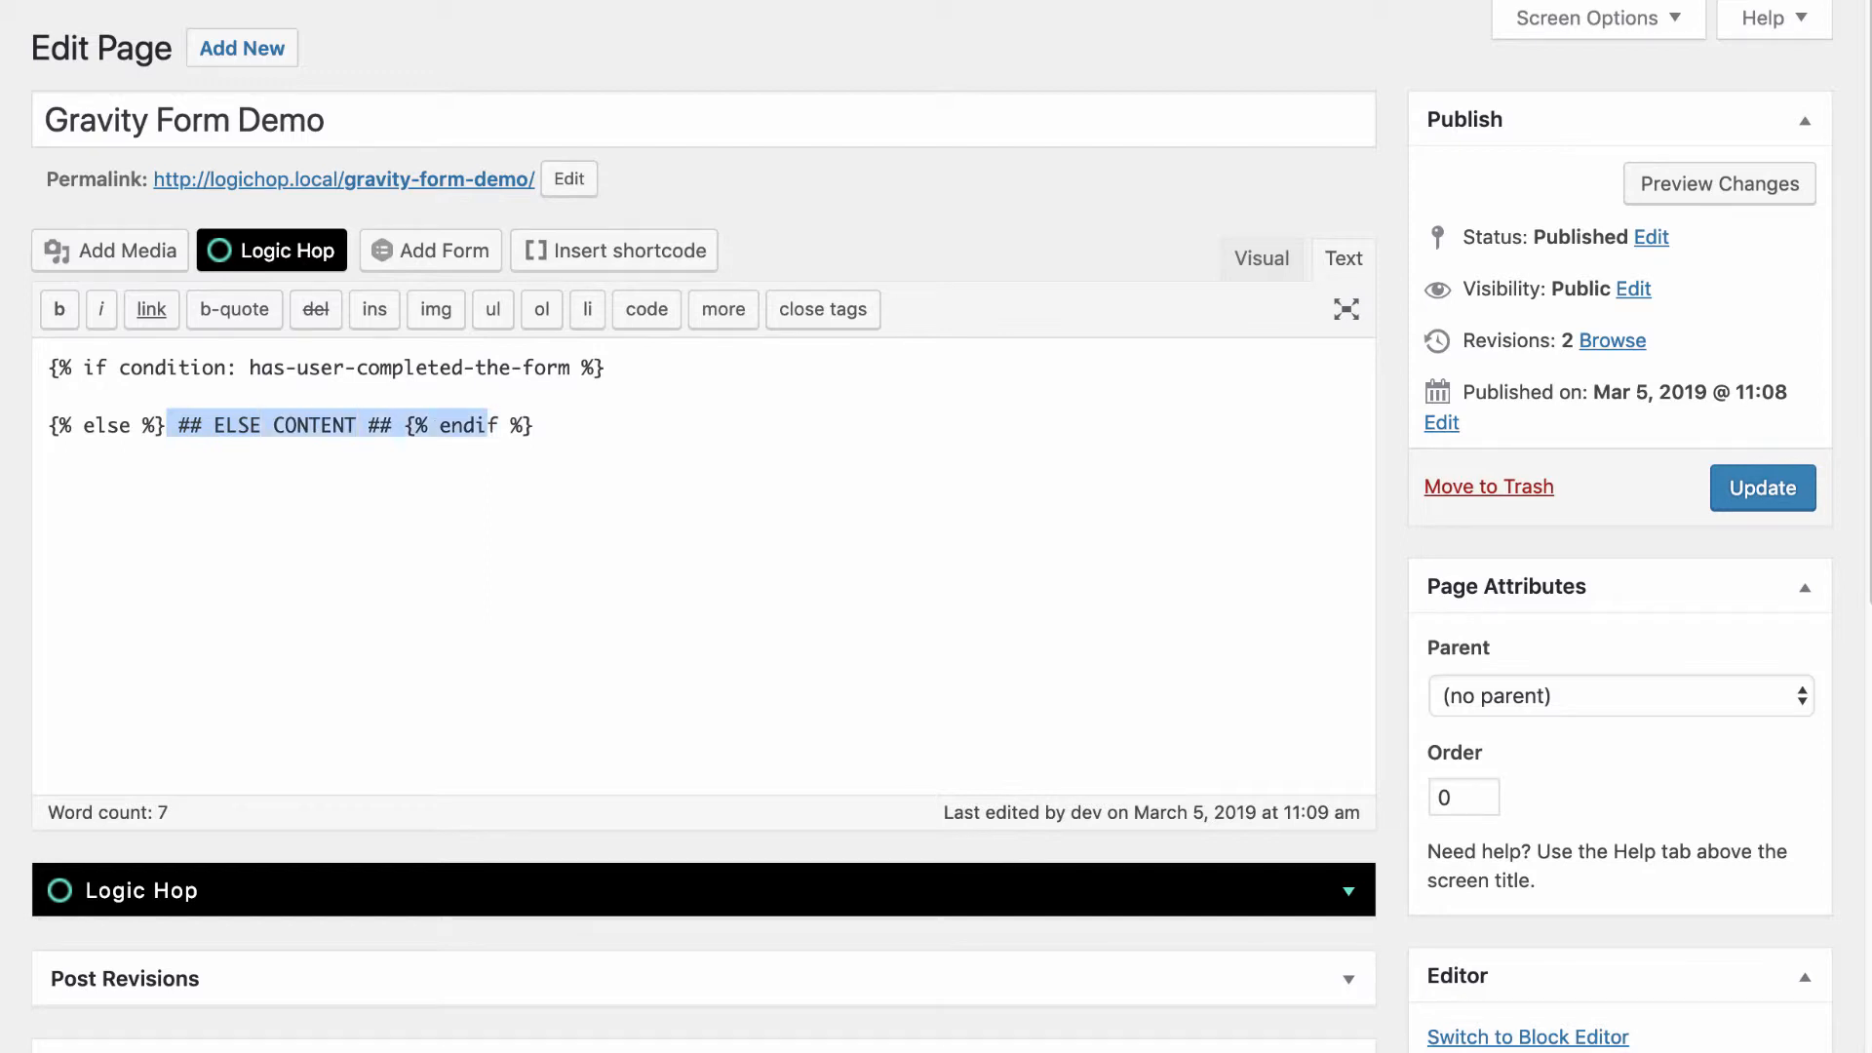
key("shift+Left")
key("shift+Left")
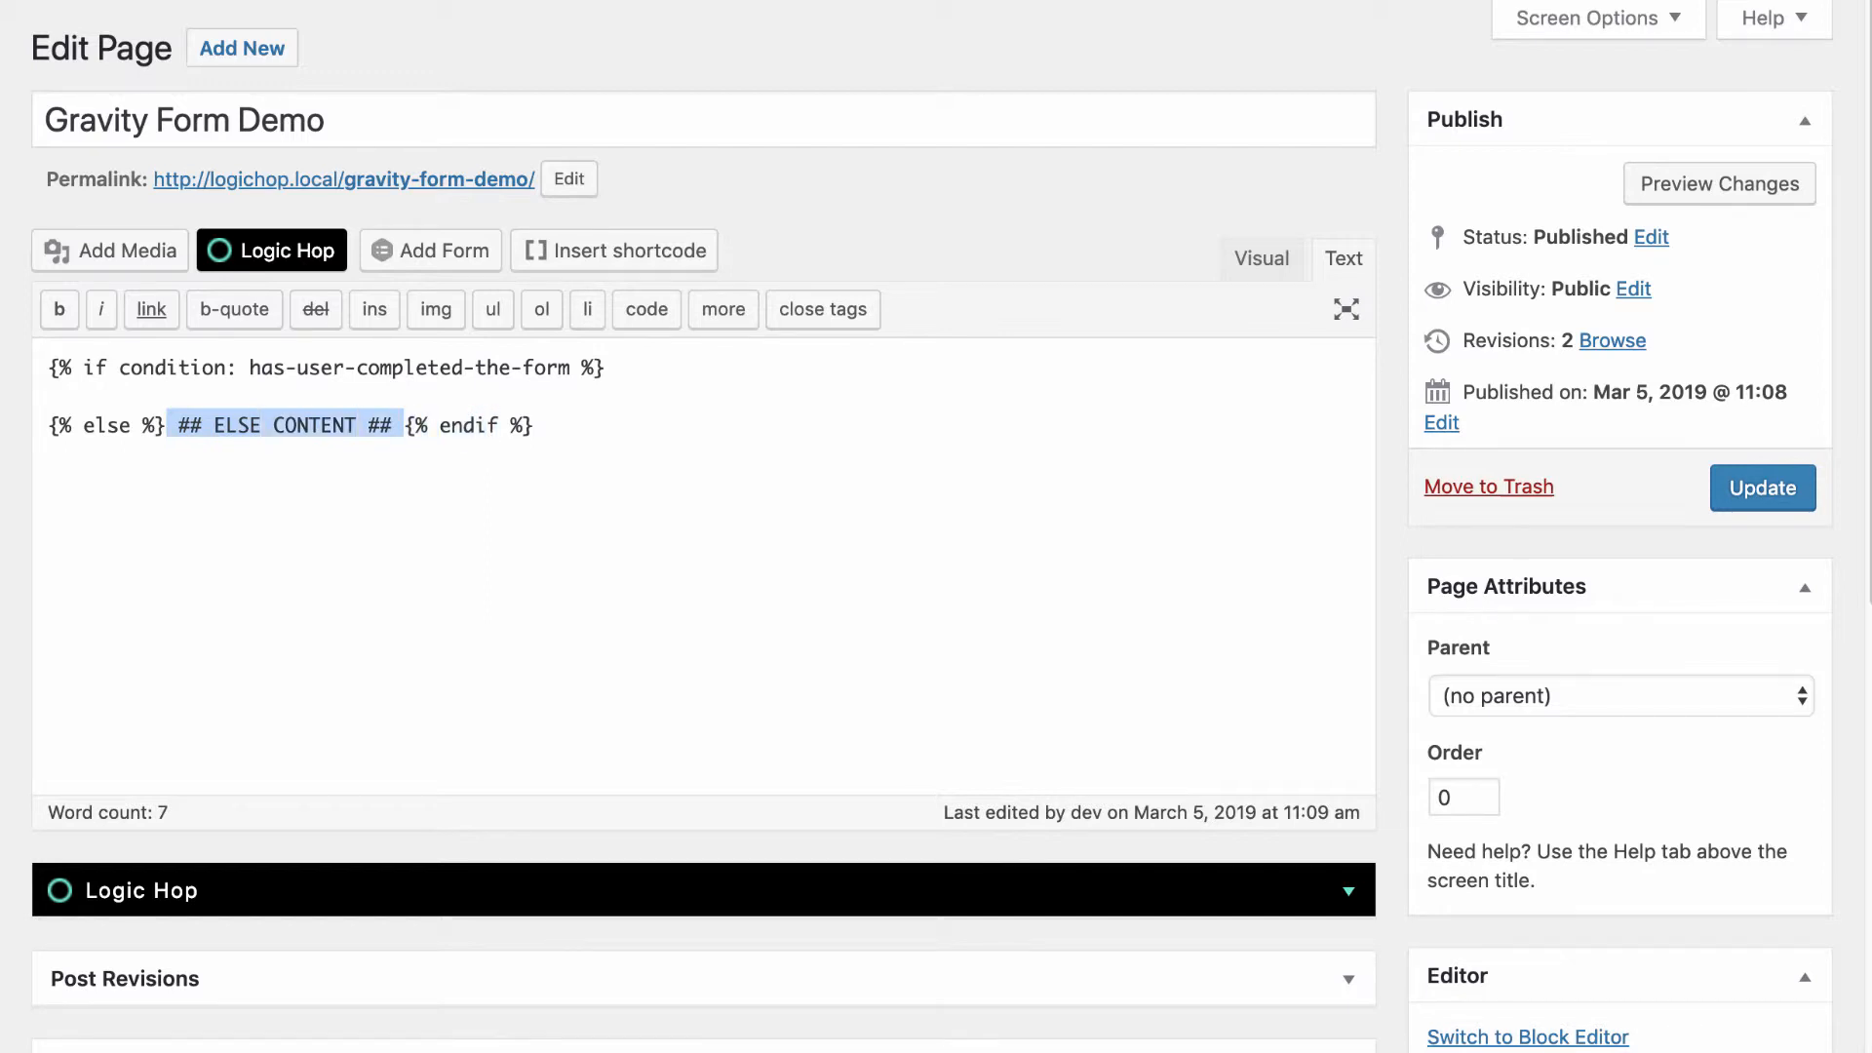
key("Return")
key("Return")
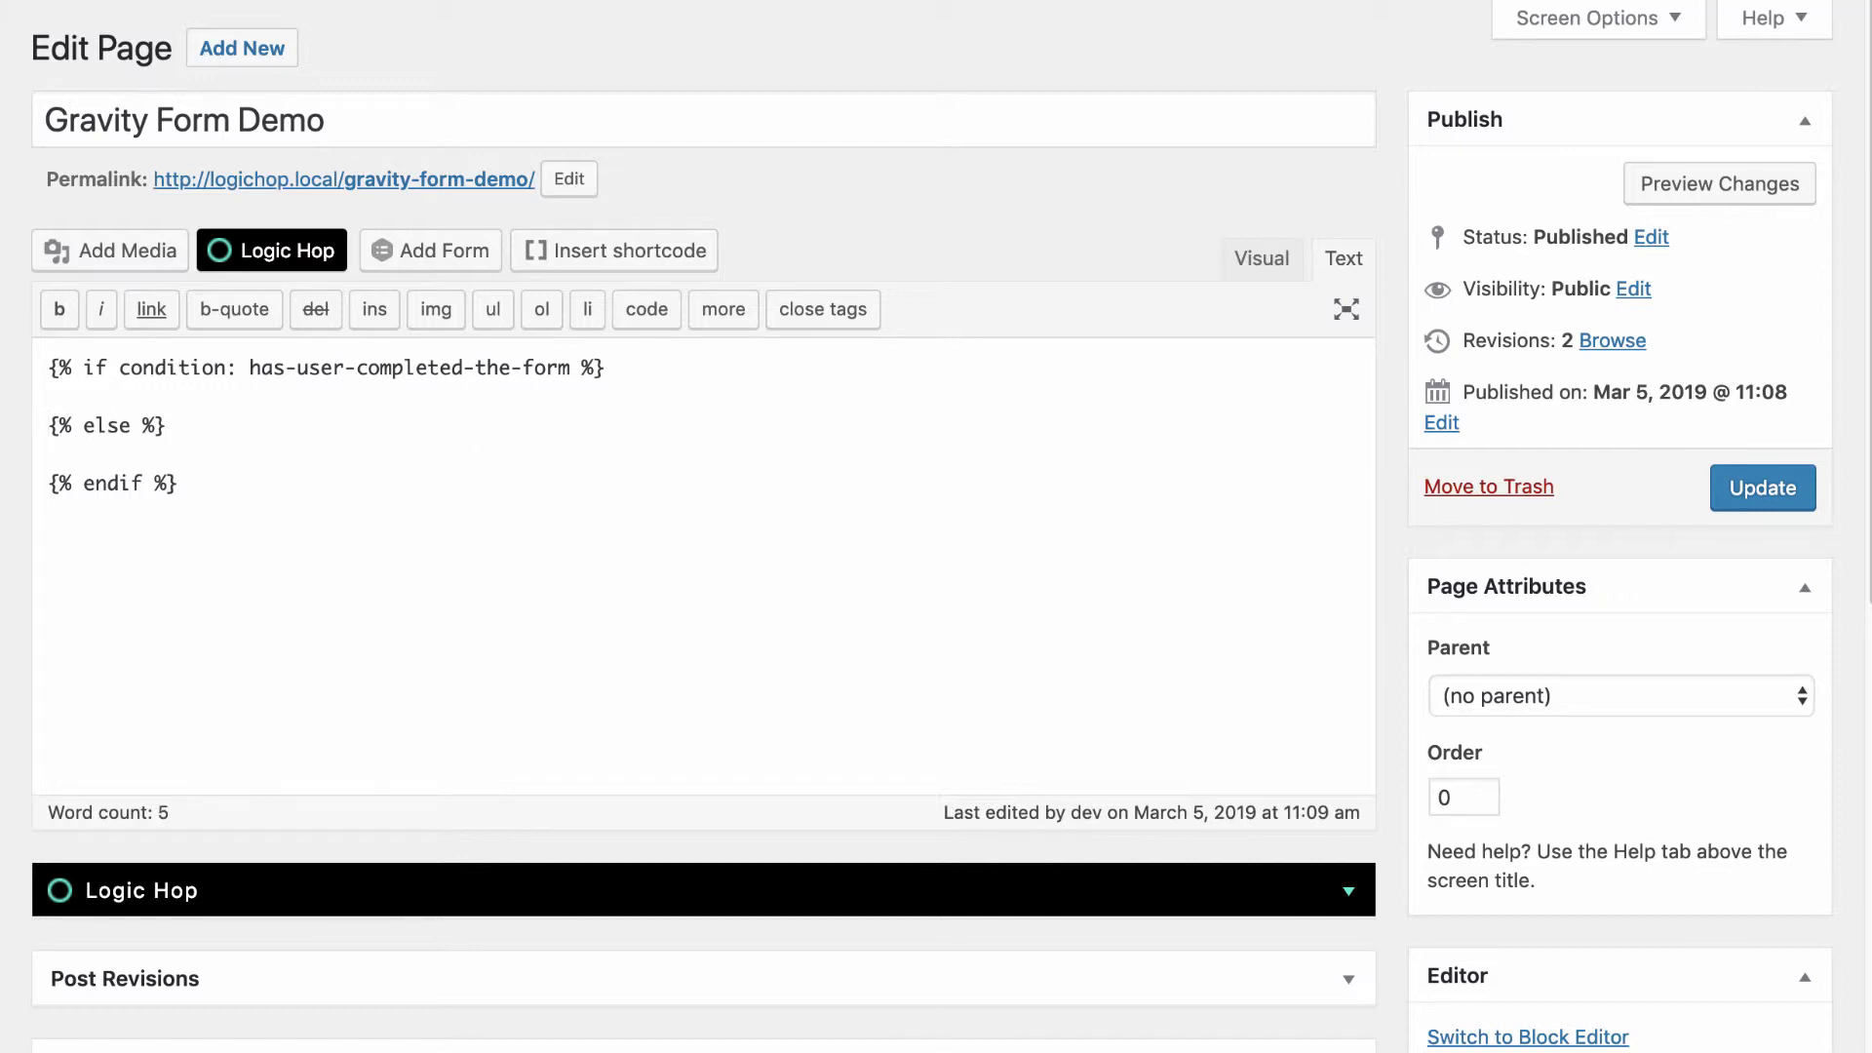
key("super+v")
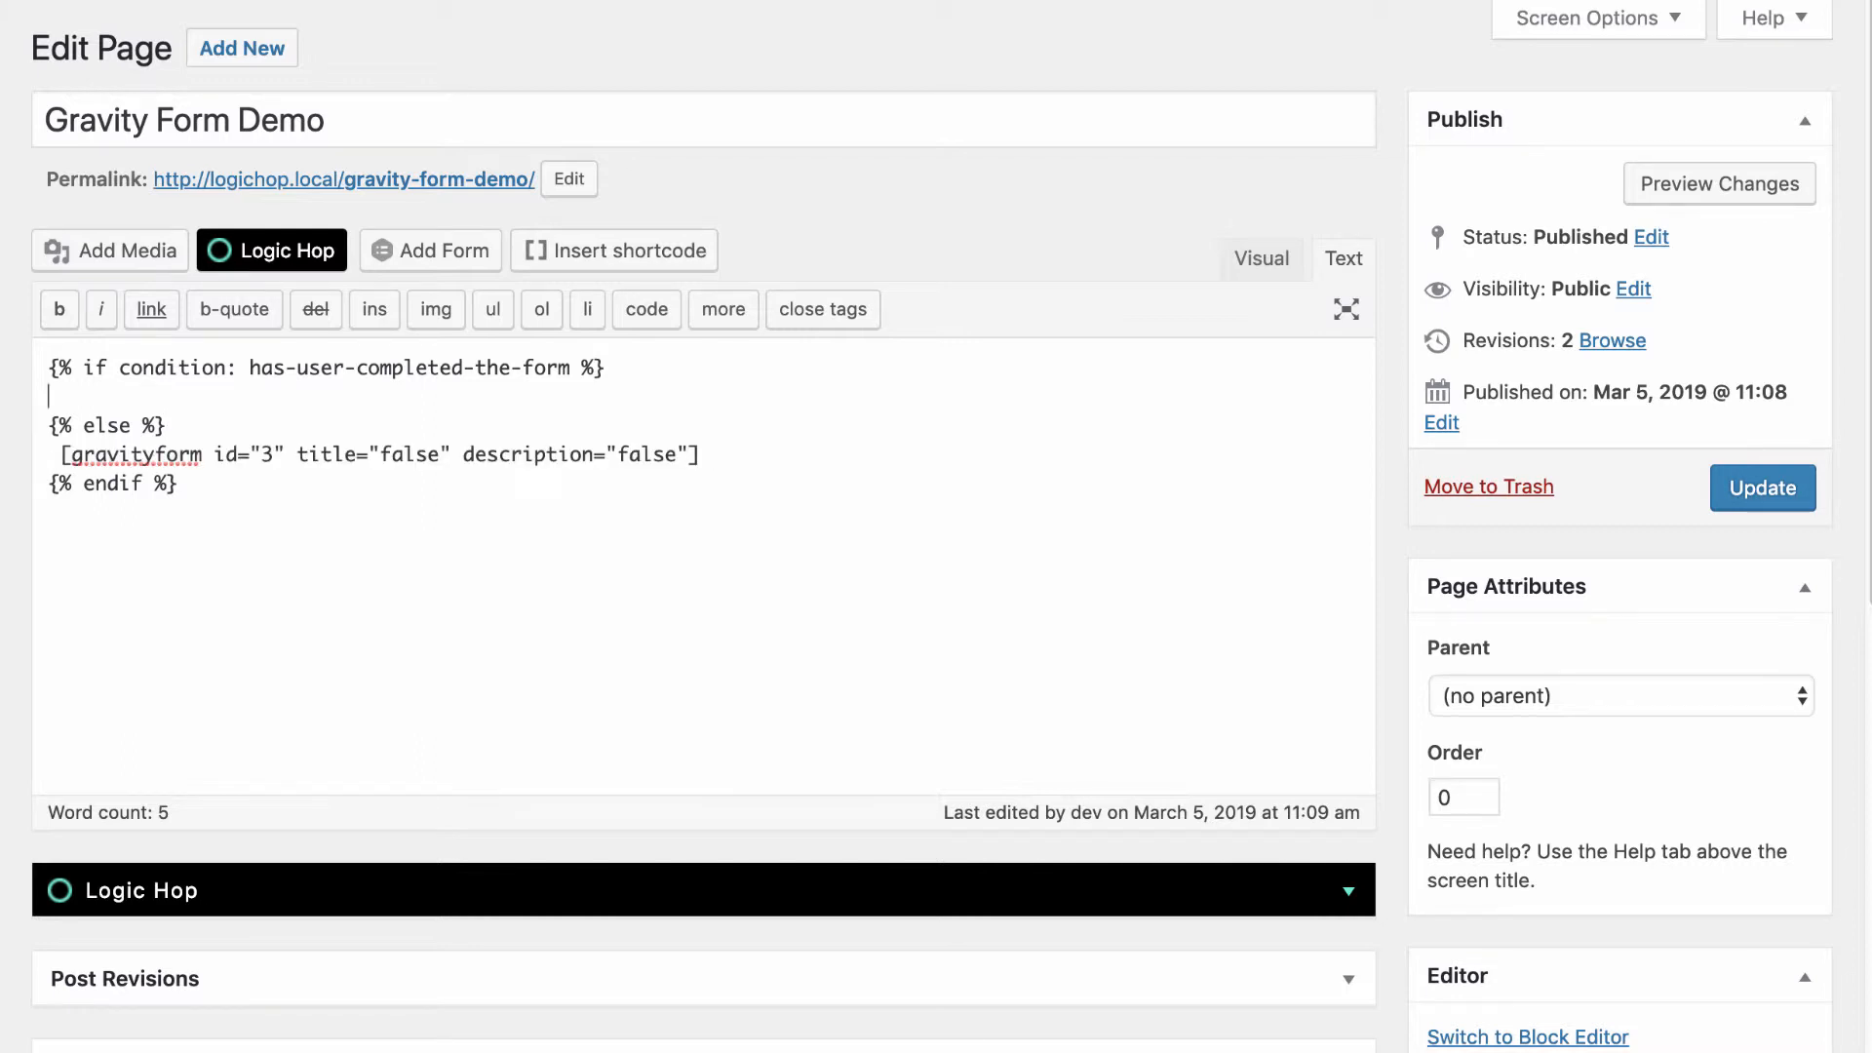
Add an empty <h2></h2> heading in the if branch and place the cursor between its tags.
type("<h2></h2>")
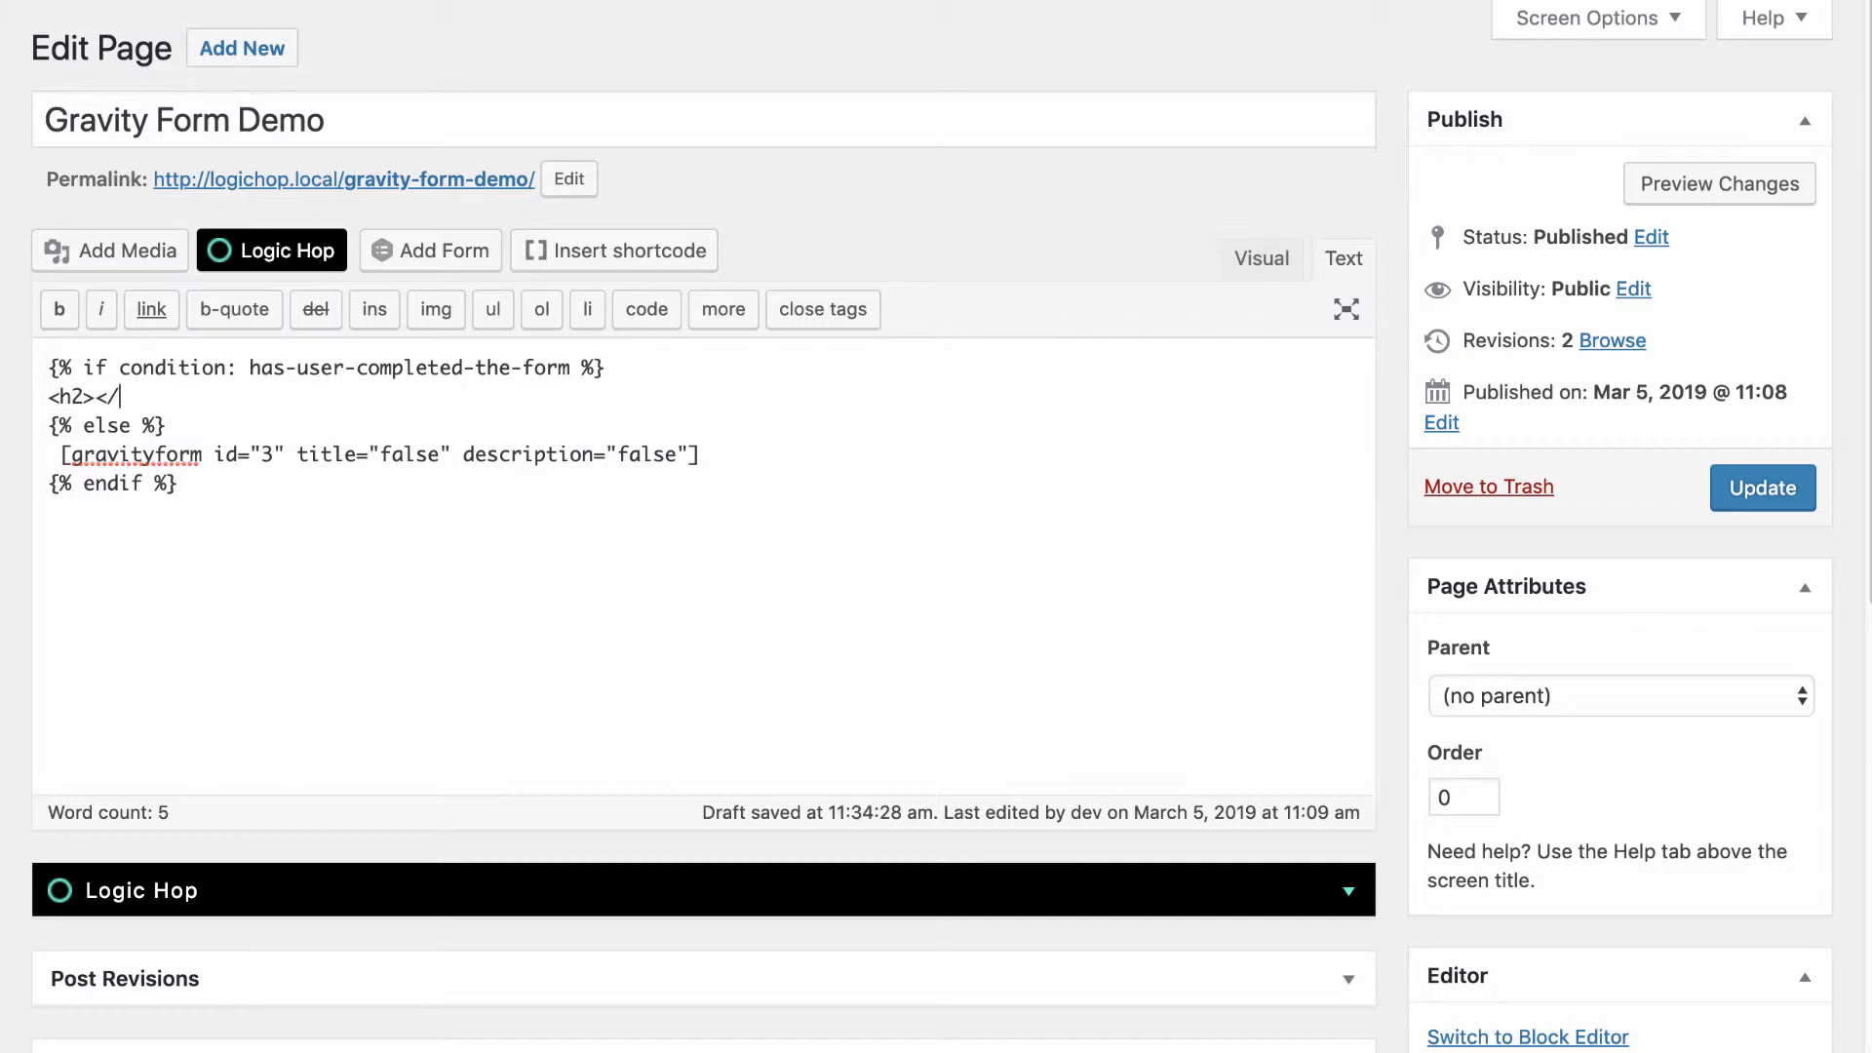
key("Left")
key("Left")
key("Left")
Choose the Logic Hop data variable GravityFormsData.#field# and replace its field placeholder with First_Name.
left_click(293, 252)
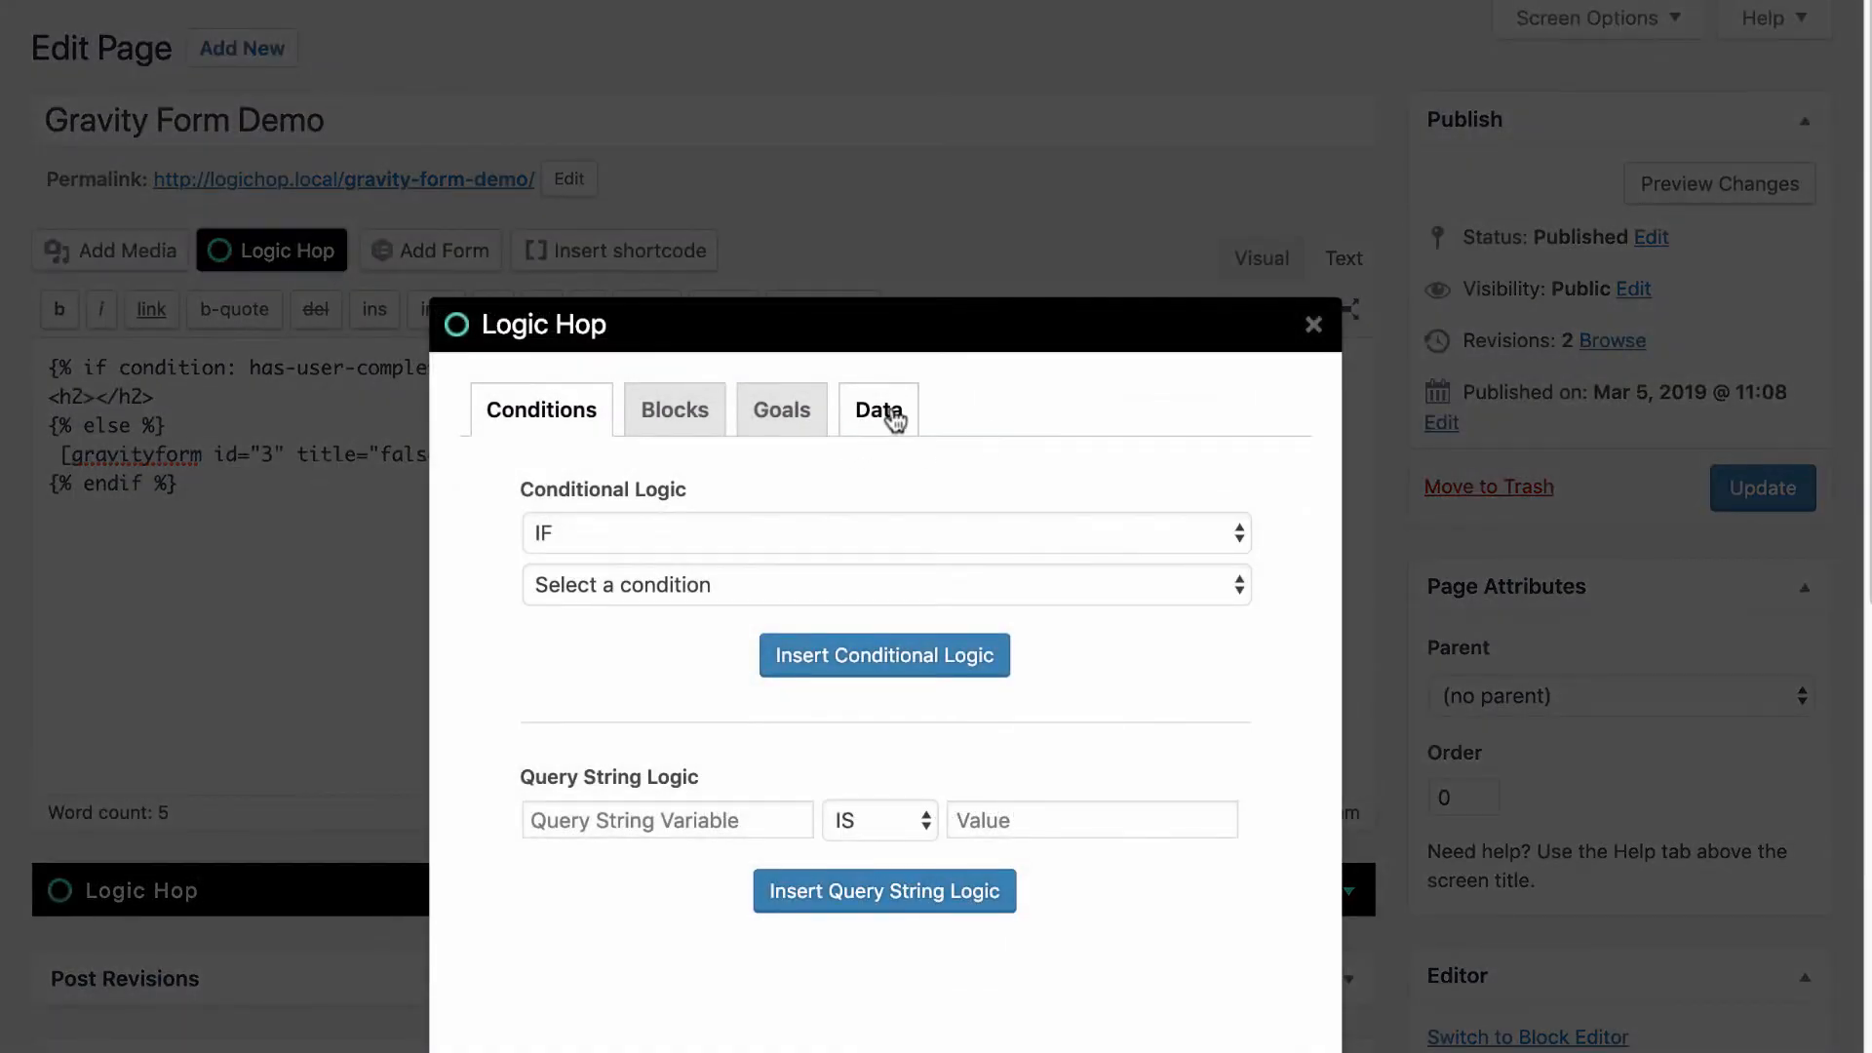
left_click(875, 424)
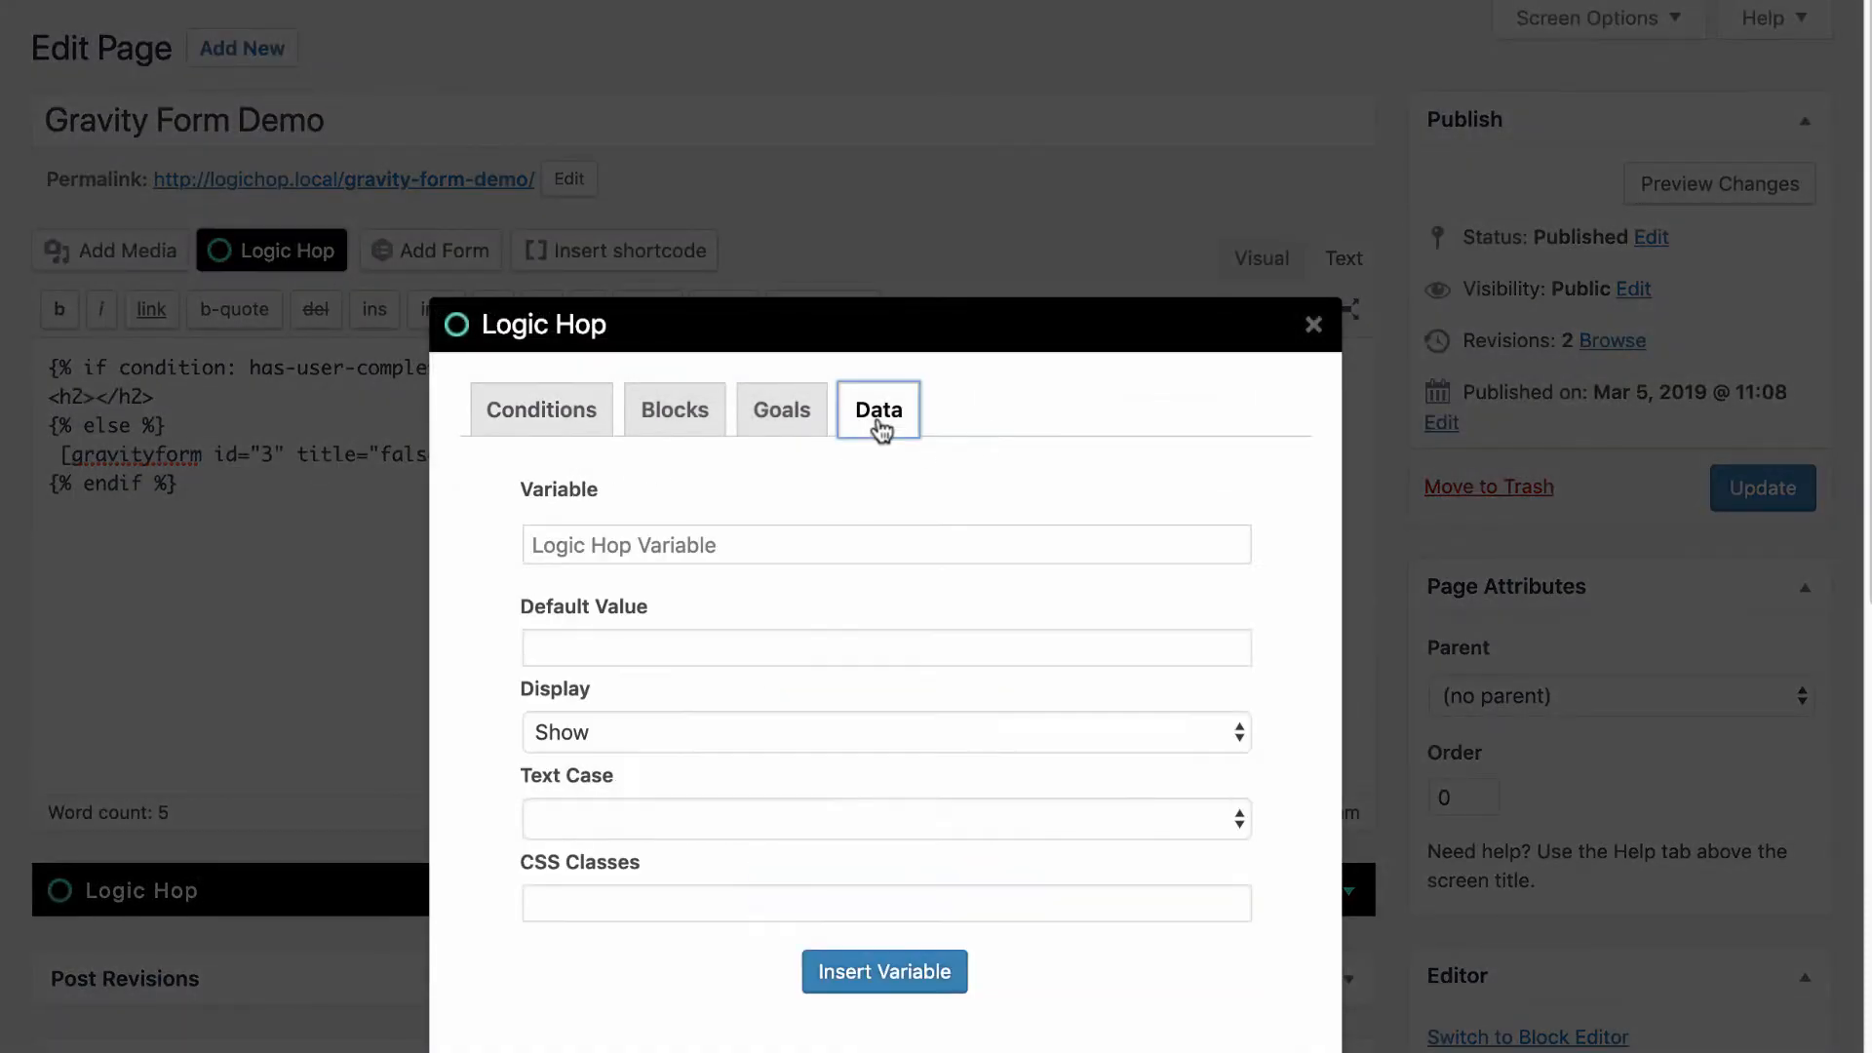
left_click(849, 545)
scroll(858, 1009, "down", 10)
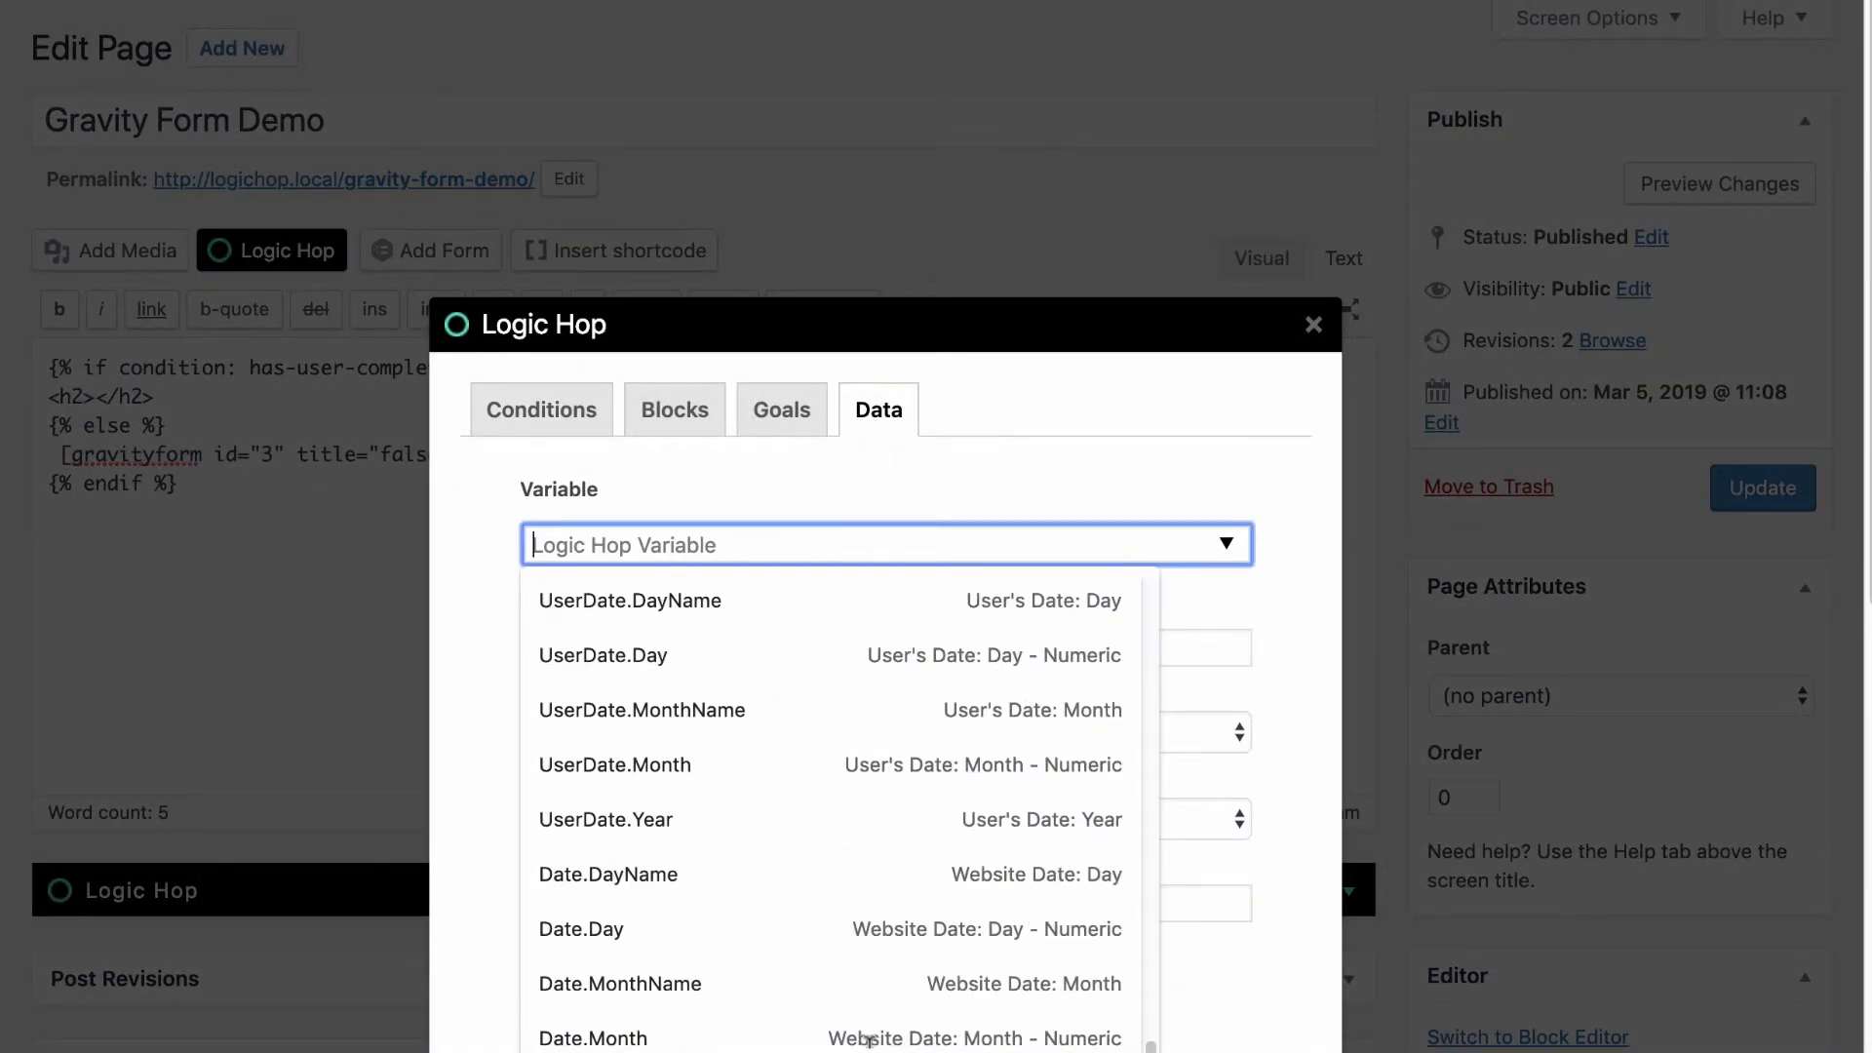
left_click(847, 1049)
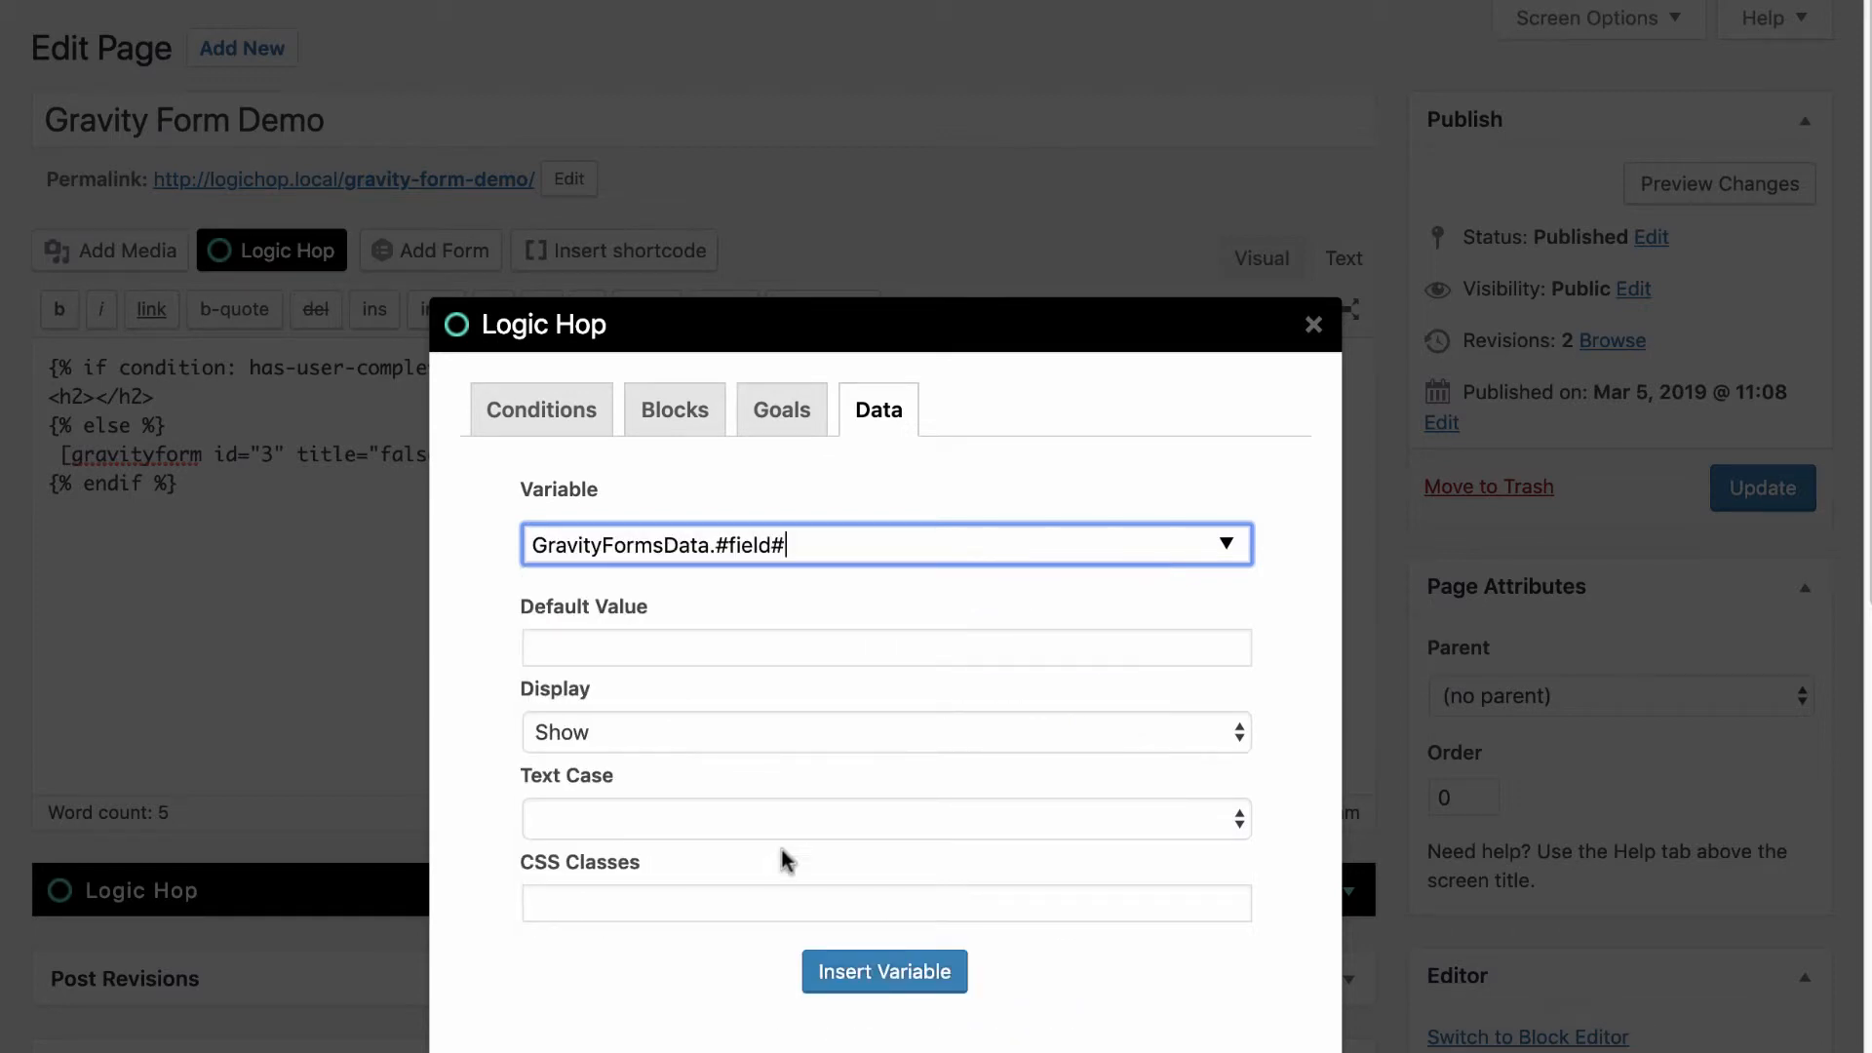
left_click_drag(719, 537, 838, 530)
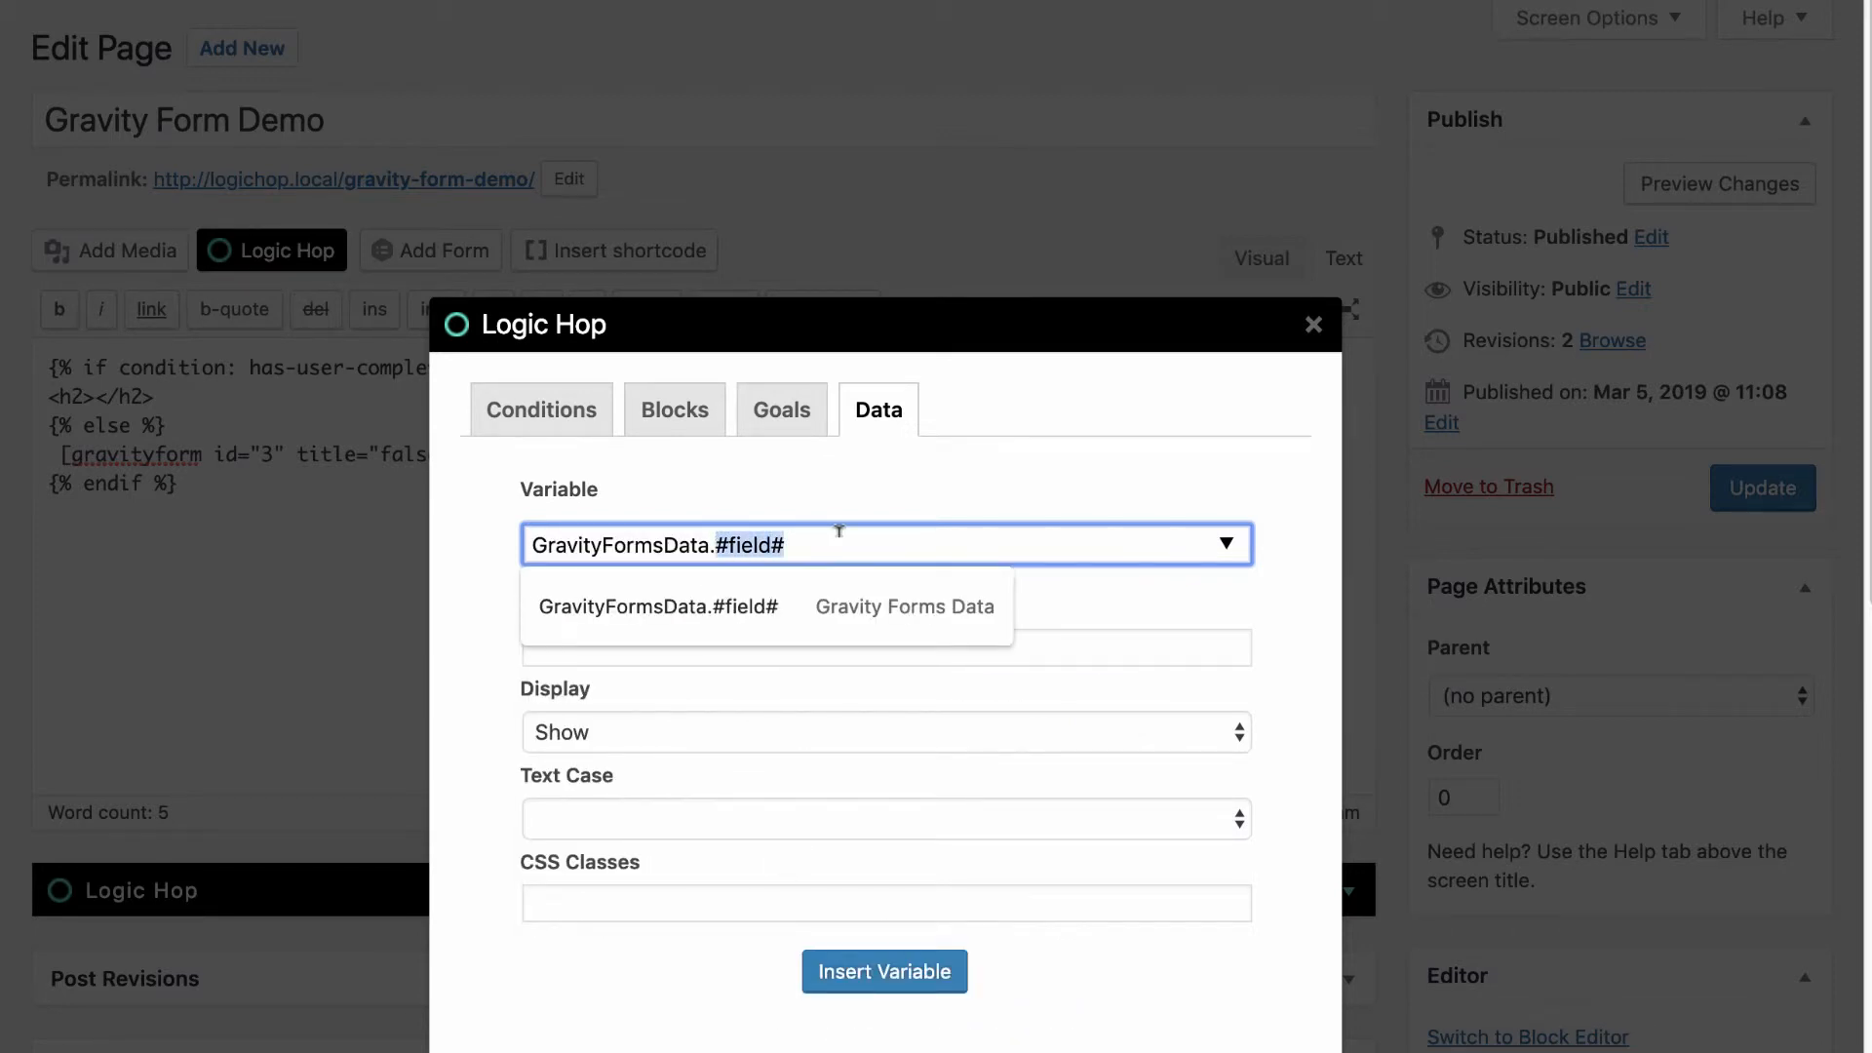
type("First_")
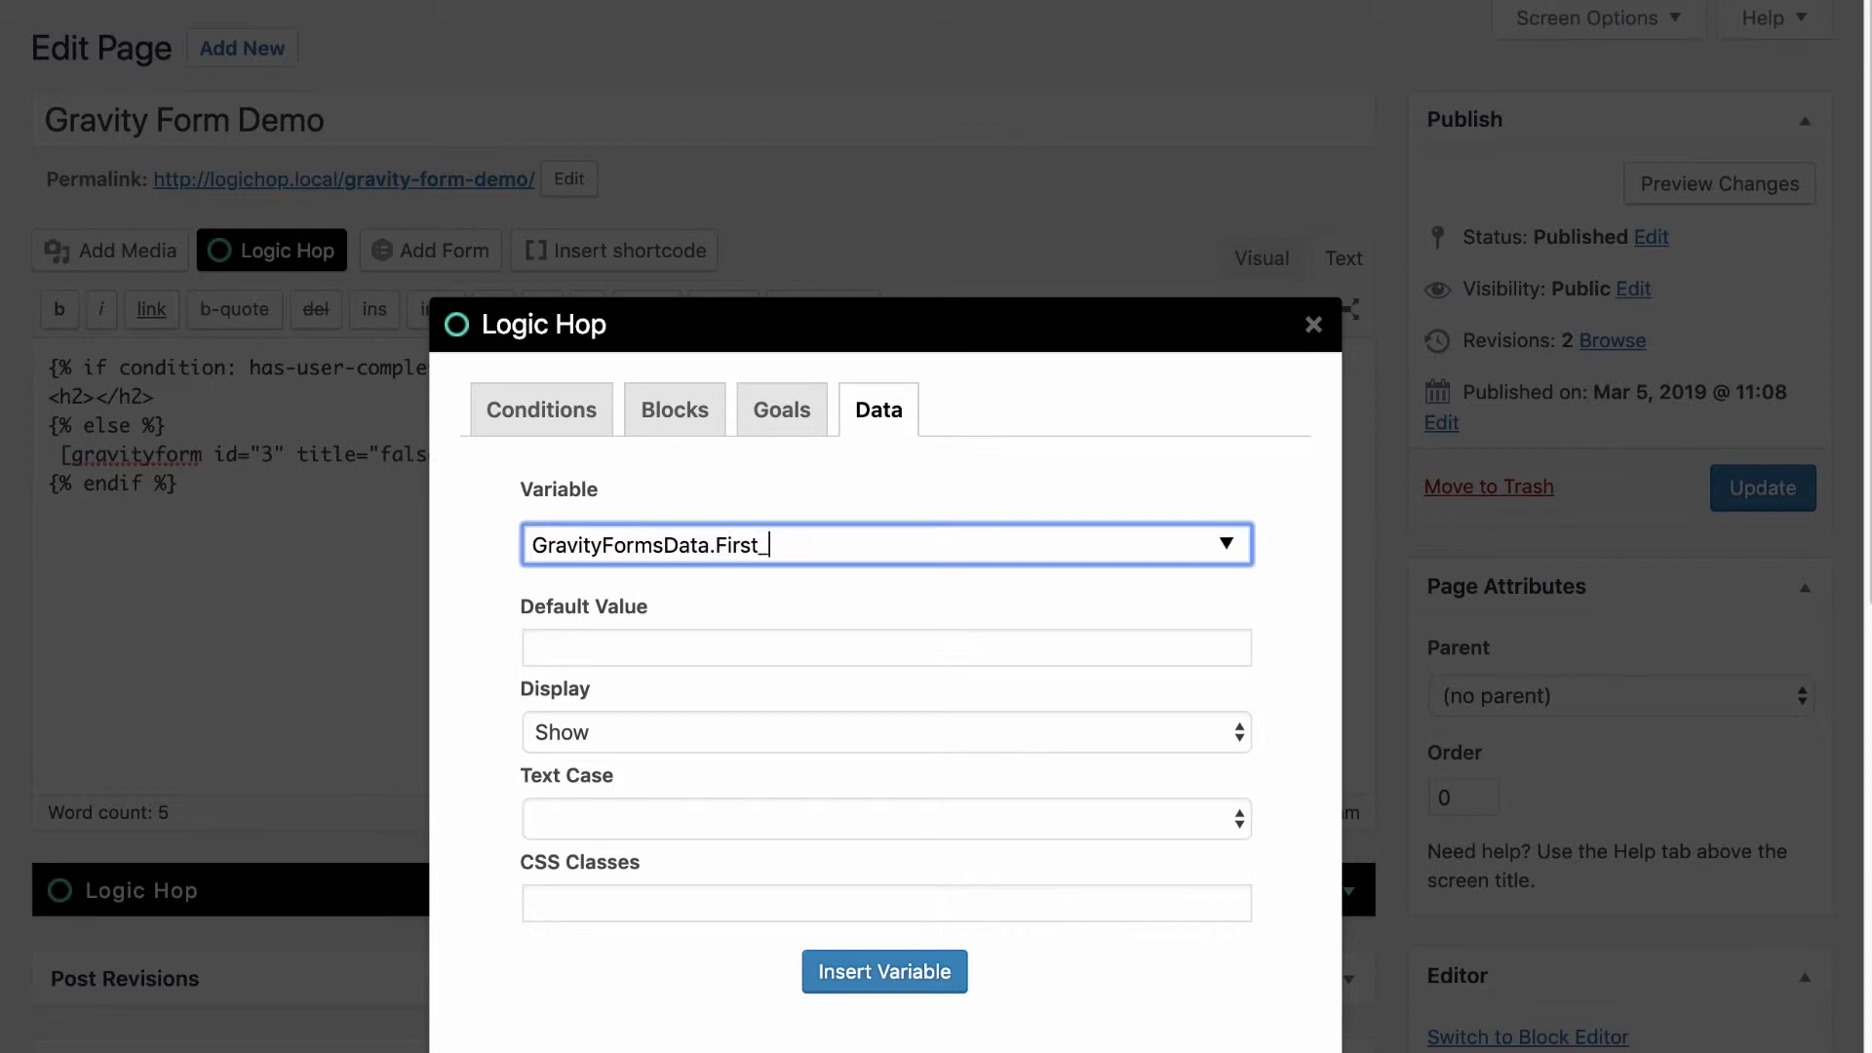
type("name")
key("Left")
key("Left")
key("Left")
key("shift+Left")
type("N")
Check the capitalization and underscore in First_Name and insert the variable into the heading.
double_click(740, 540)
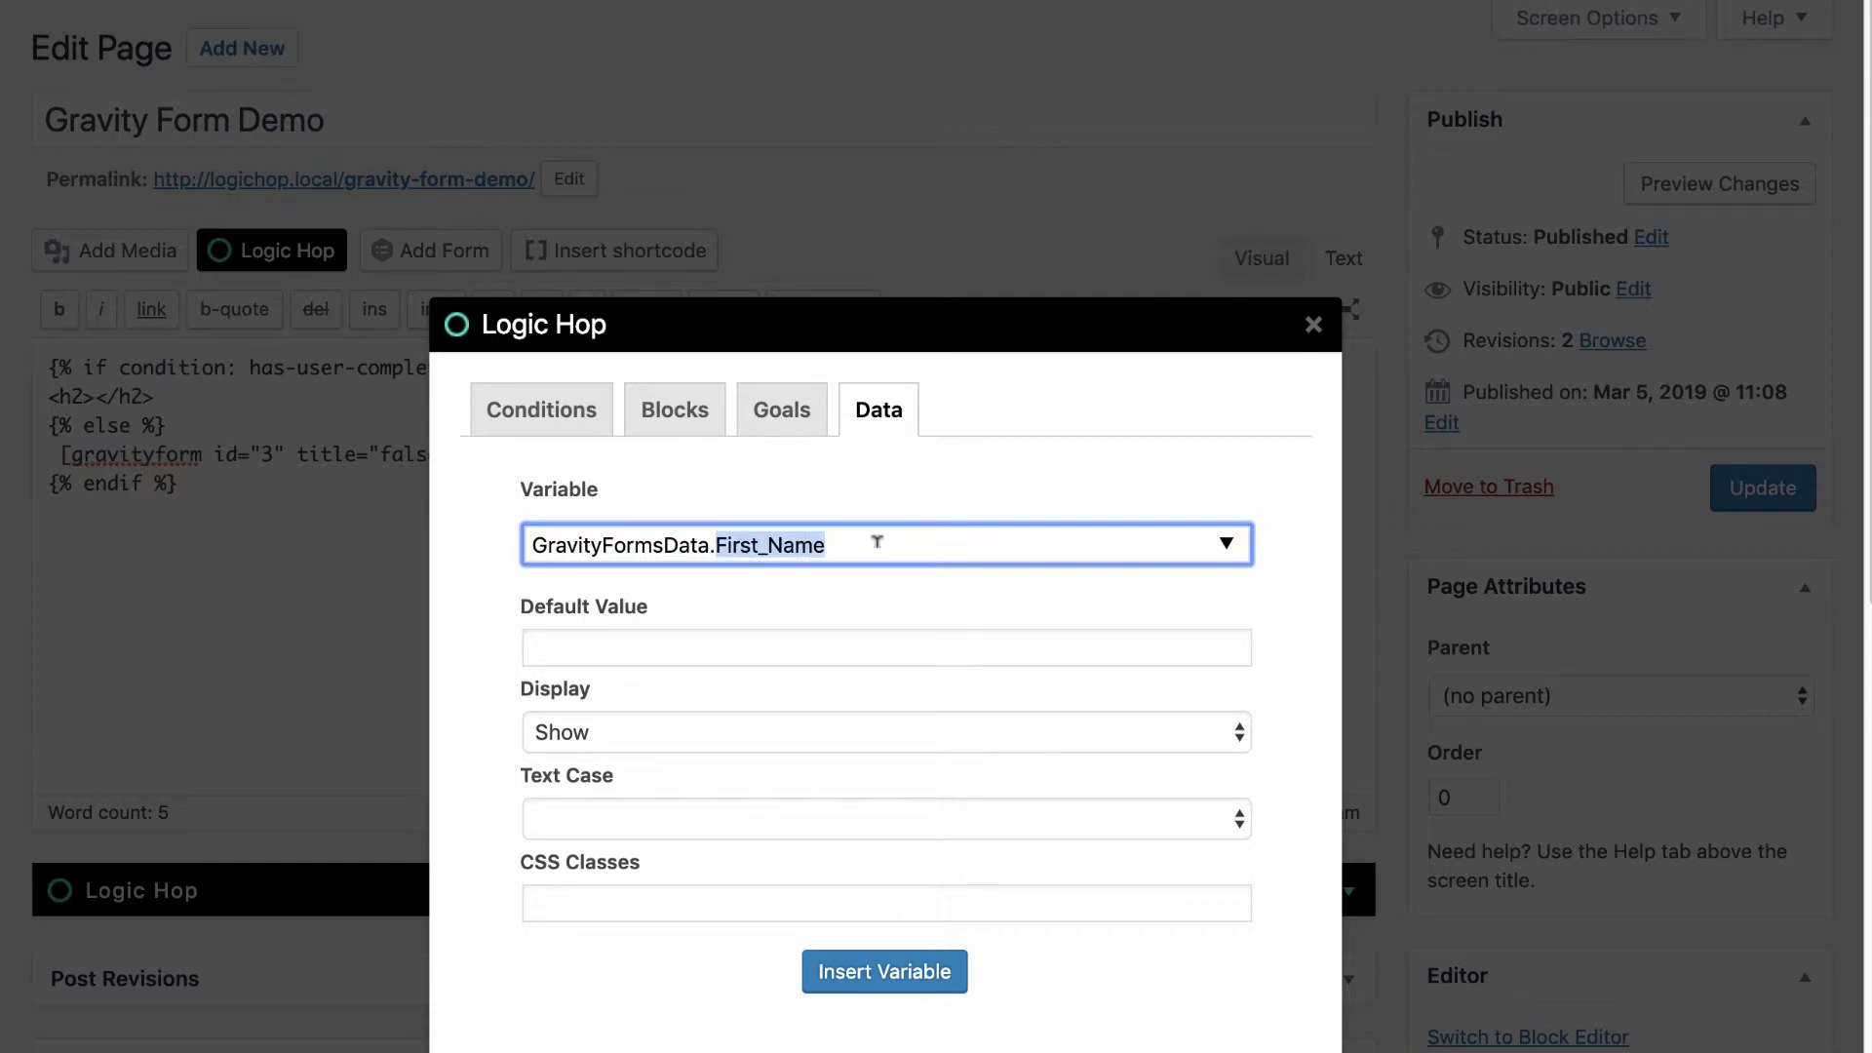
left_click(770, 542)
left_click_drag(770, 542, 783, 543)
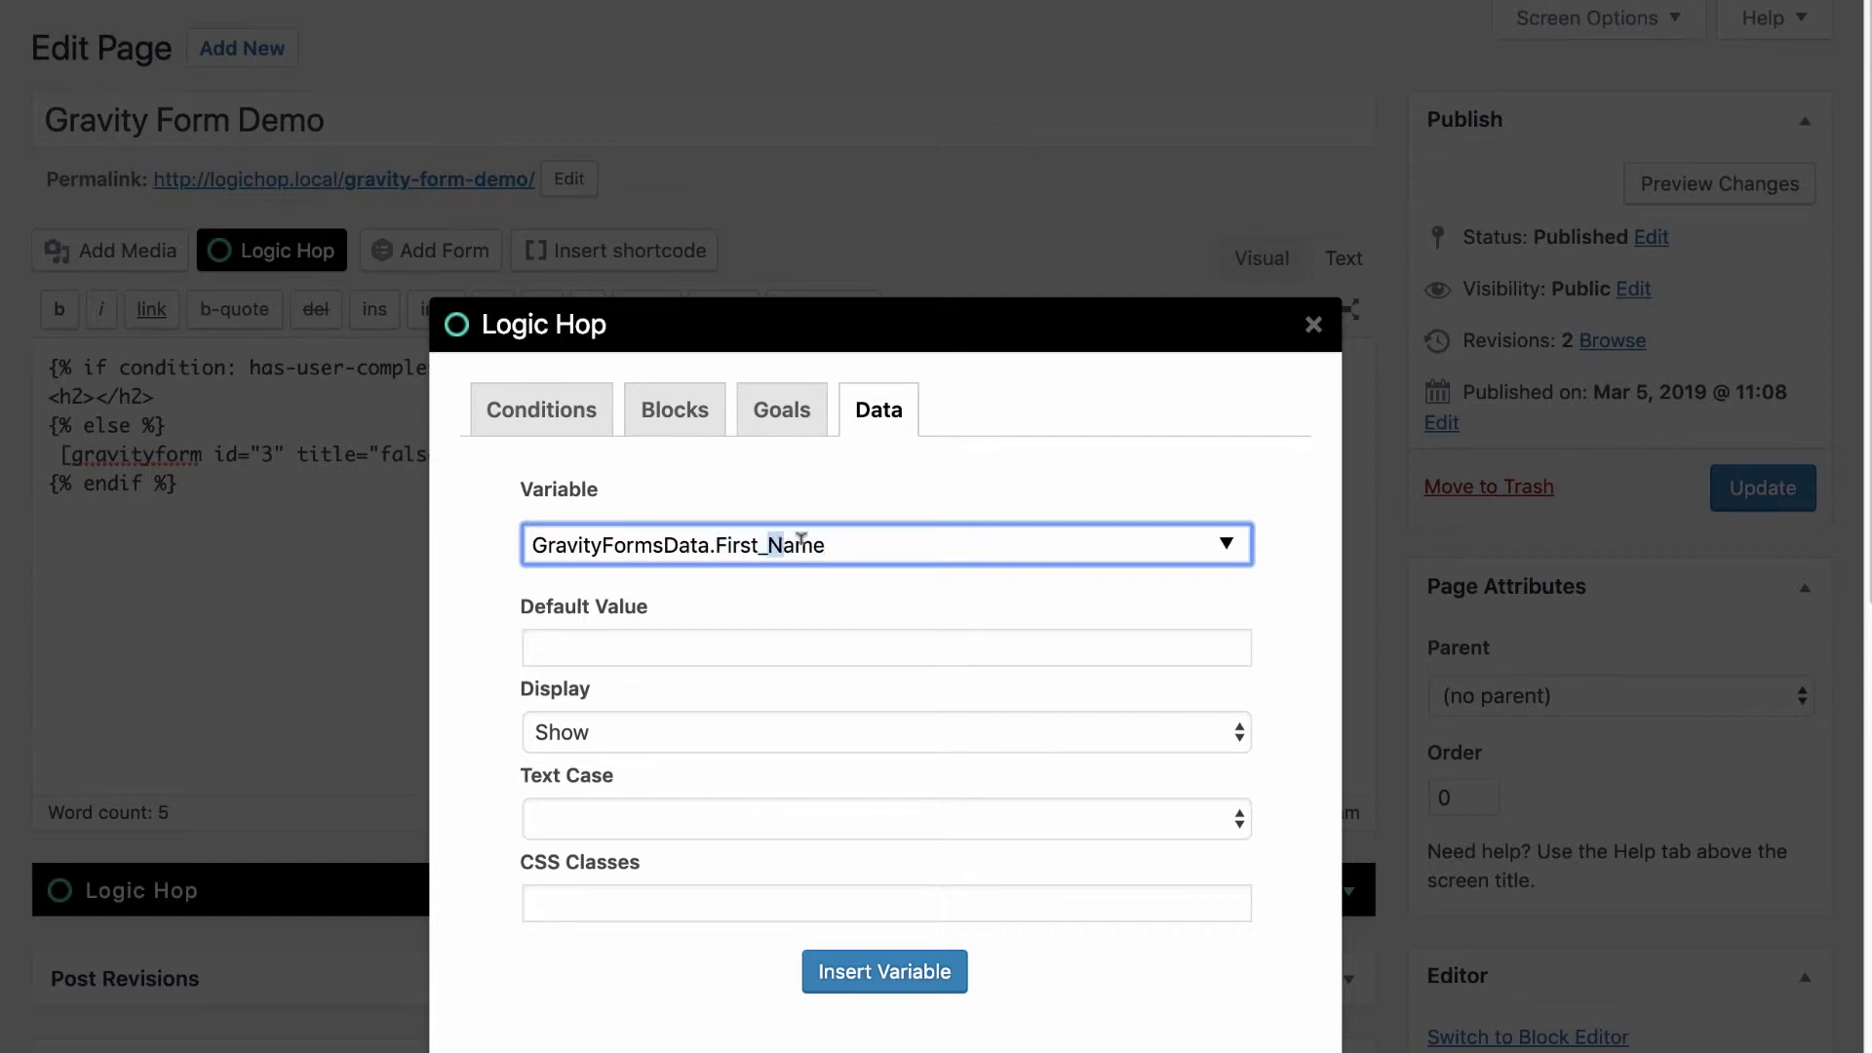
left_click(760, 544)
left_click_drag(760, 543, 767, 542)
left_click(905, 975)
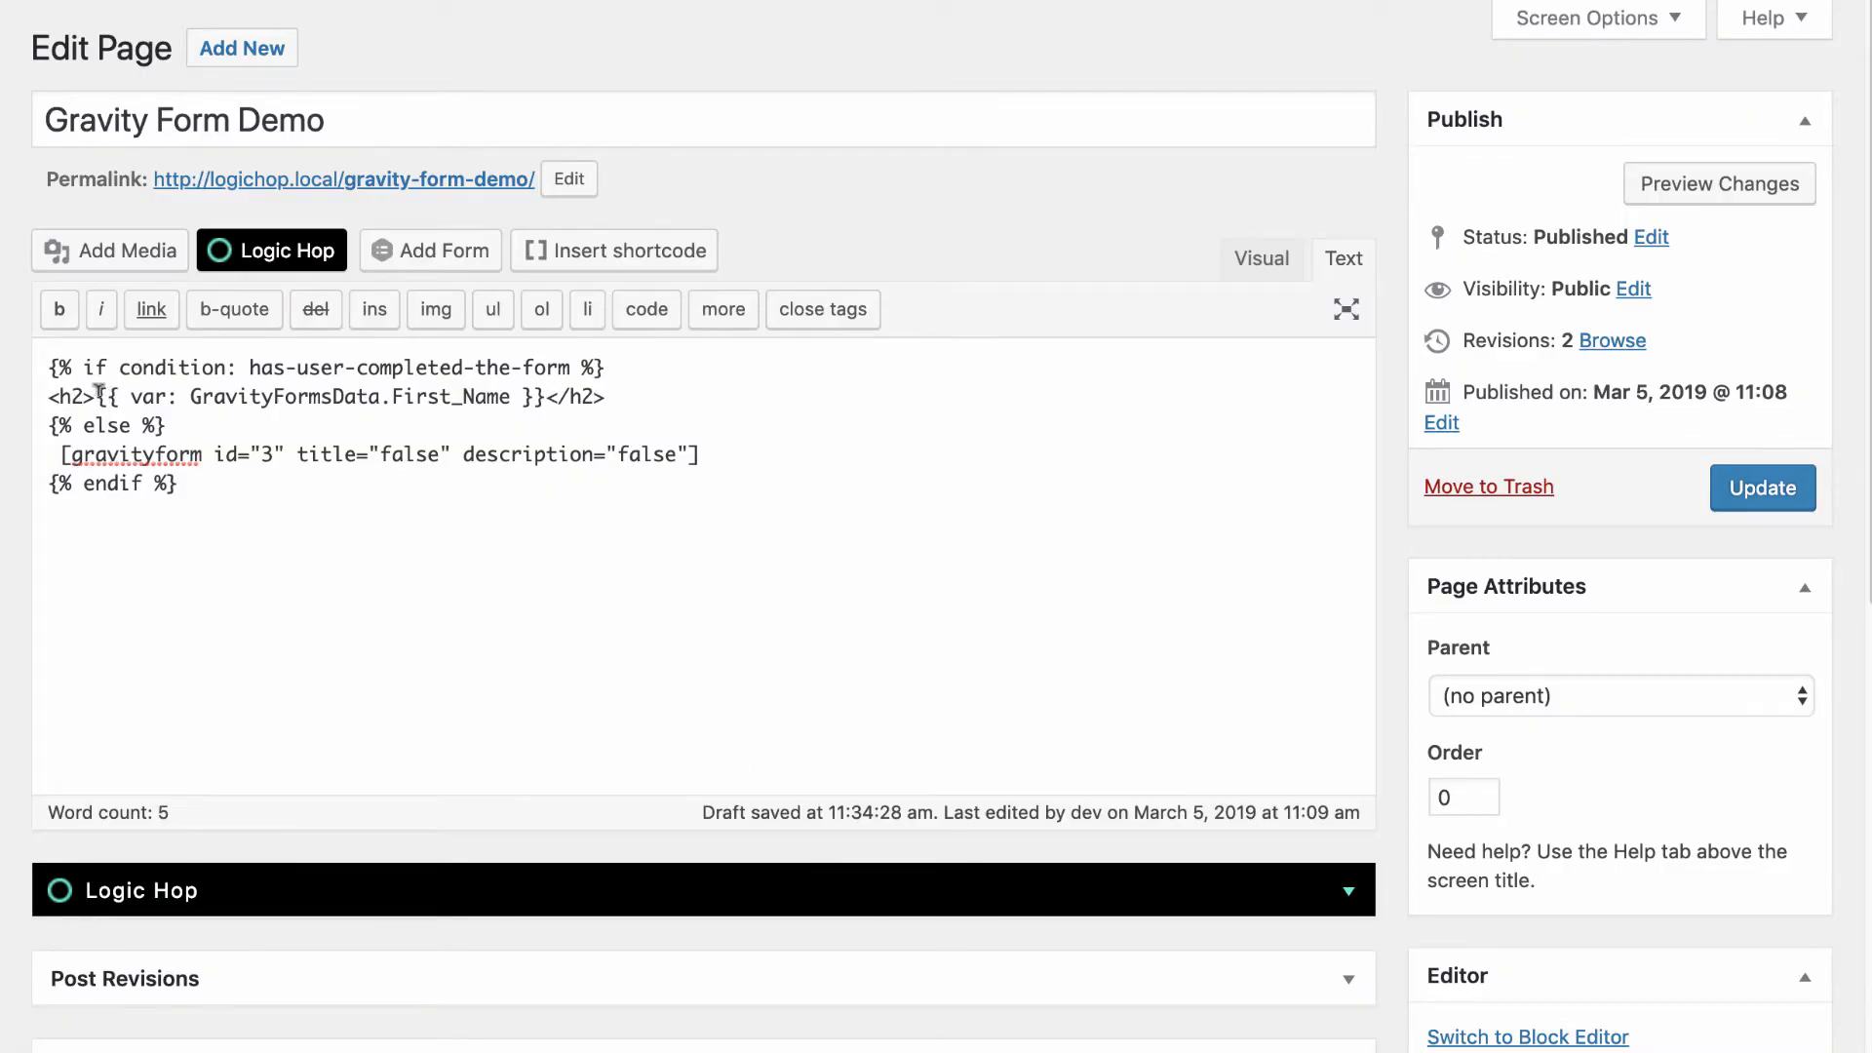
Add the word "Hello" before the variable in the heading and update the page.
left_click(96, 395)
type("Hello")
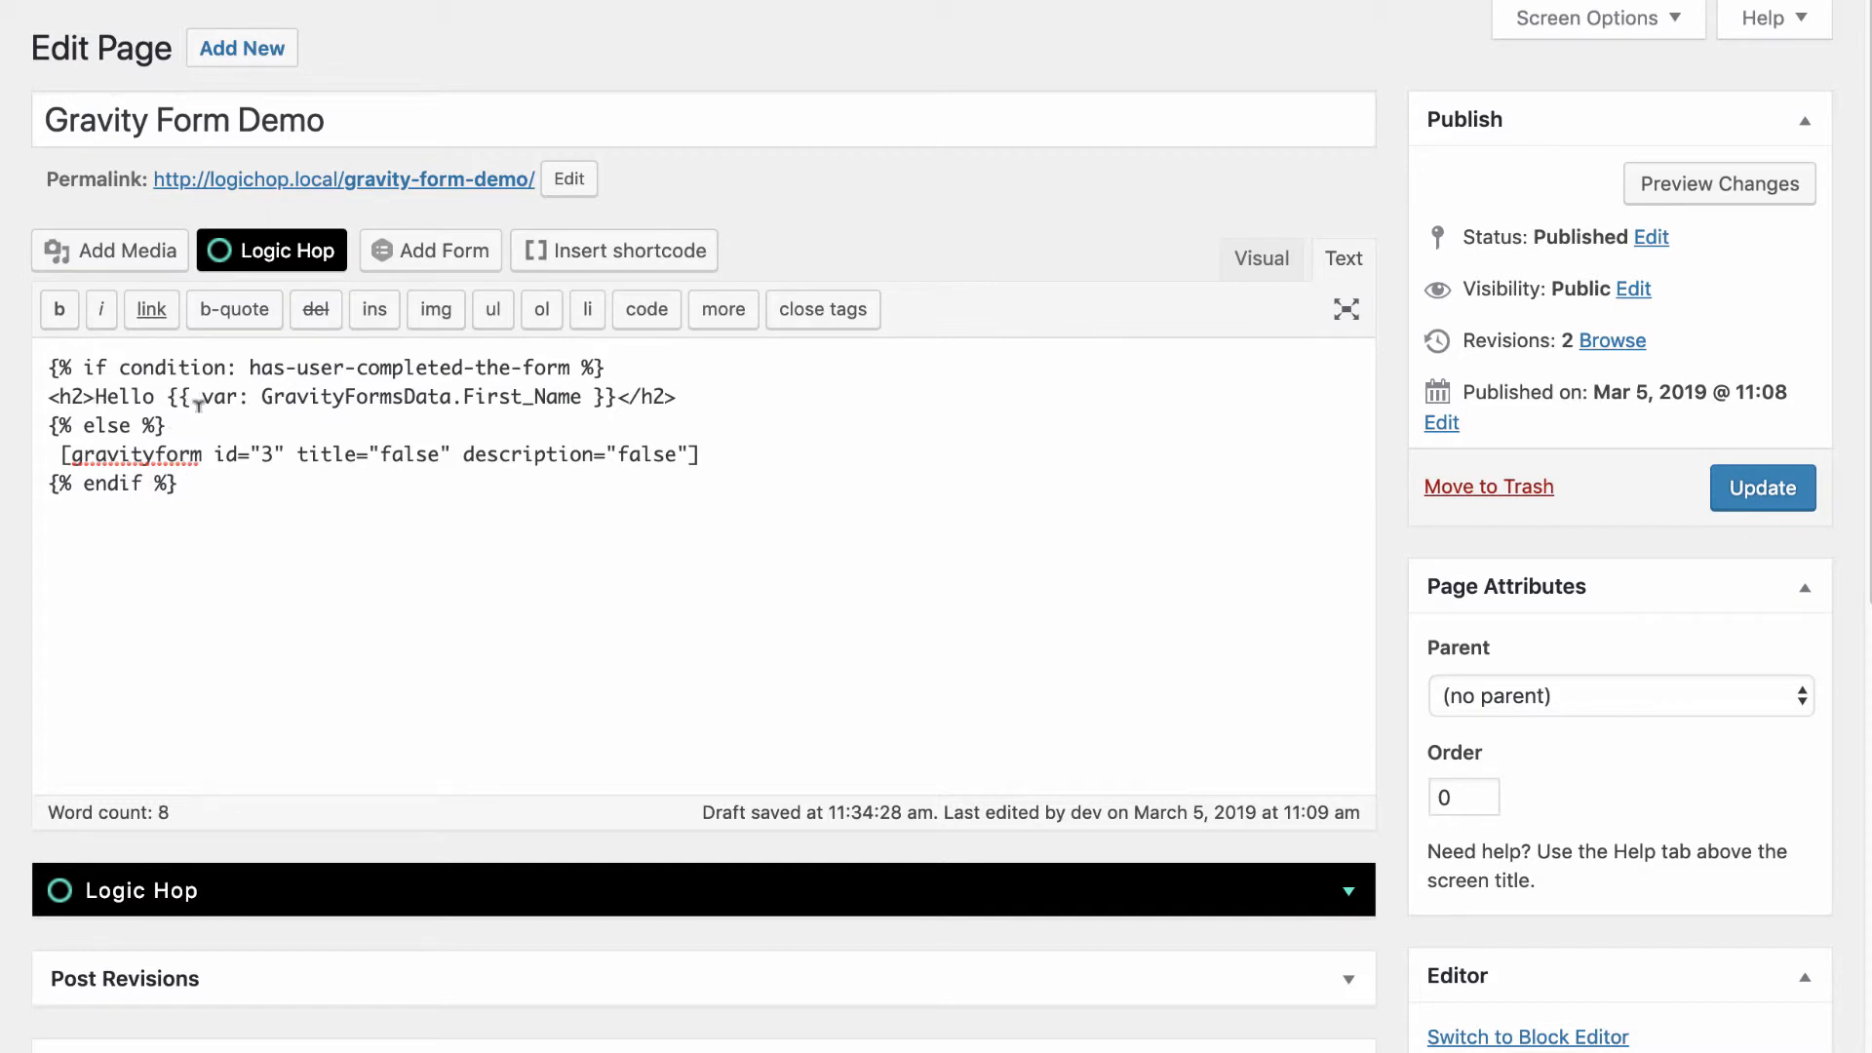
left_click(1765, 489)
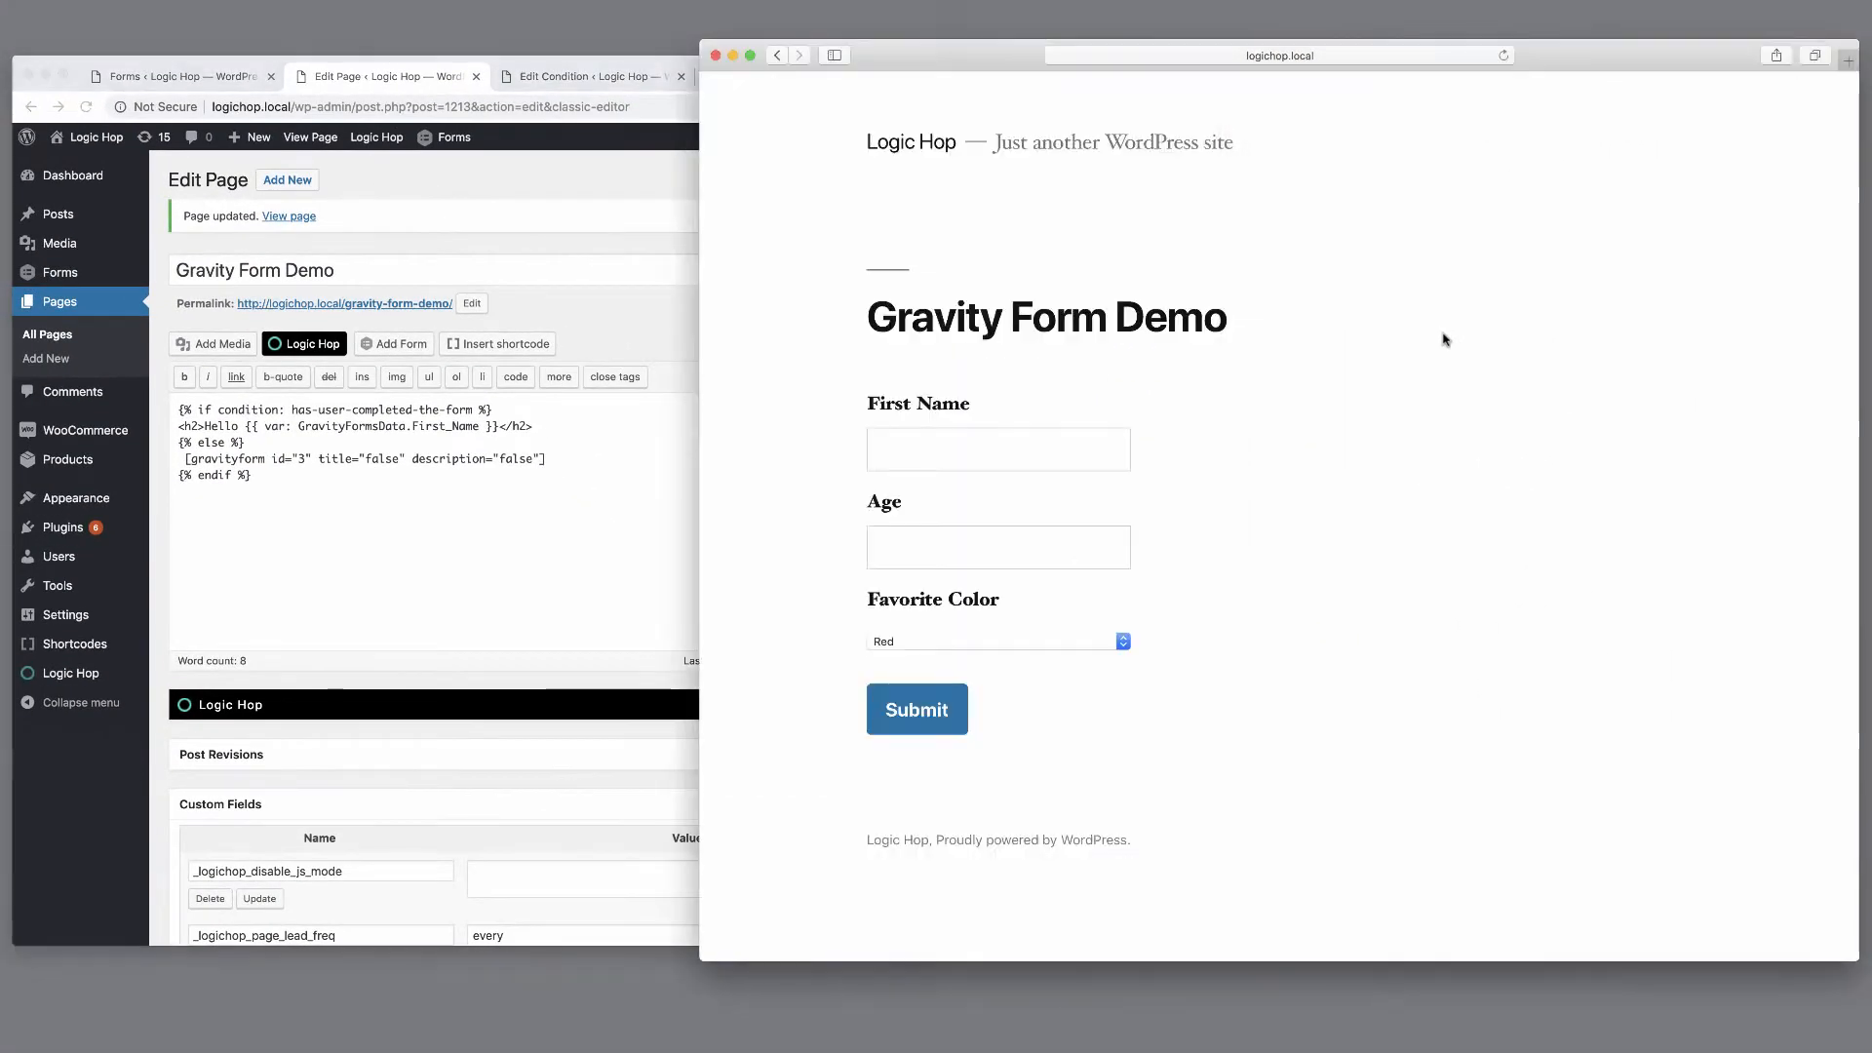
On the live demo page, fill in the first name, age 21 and favorite color Blue, and submit the form.
left_click(980, 450)
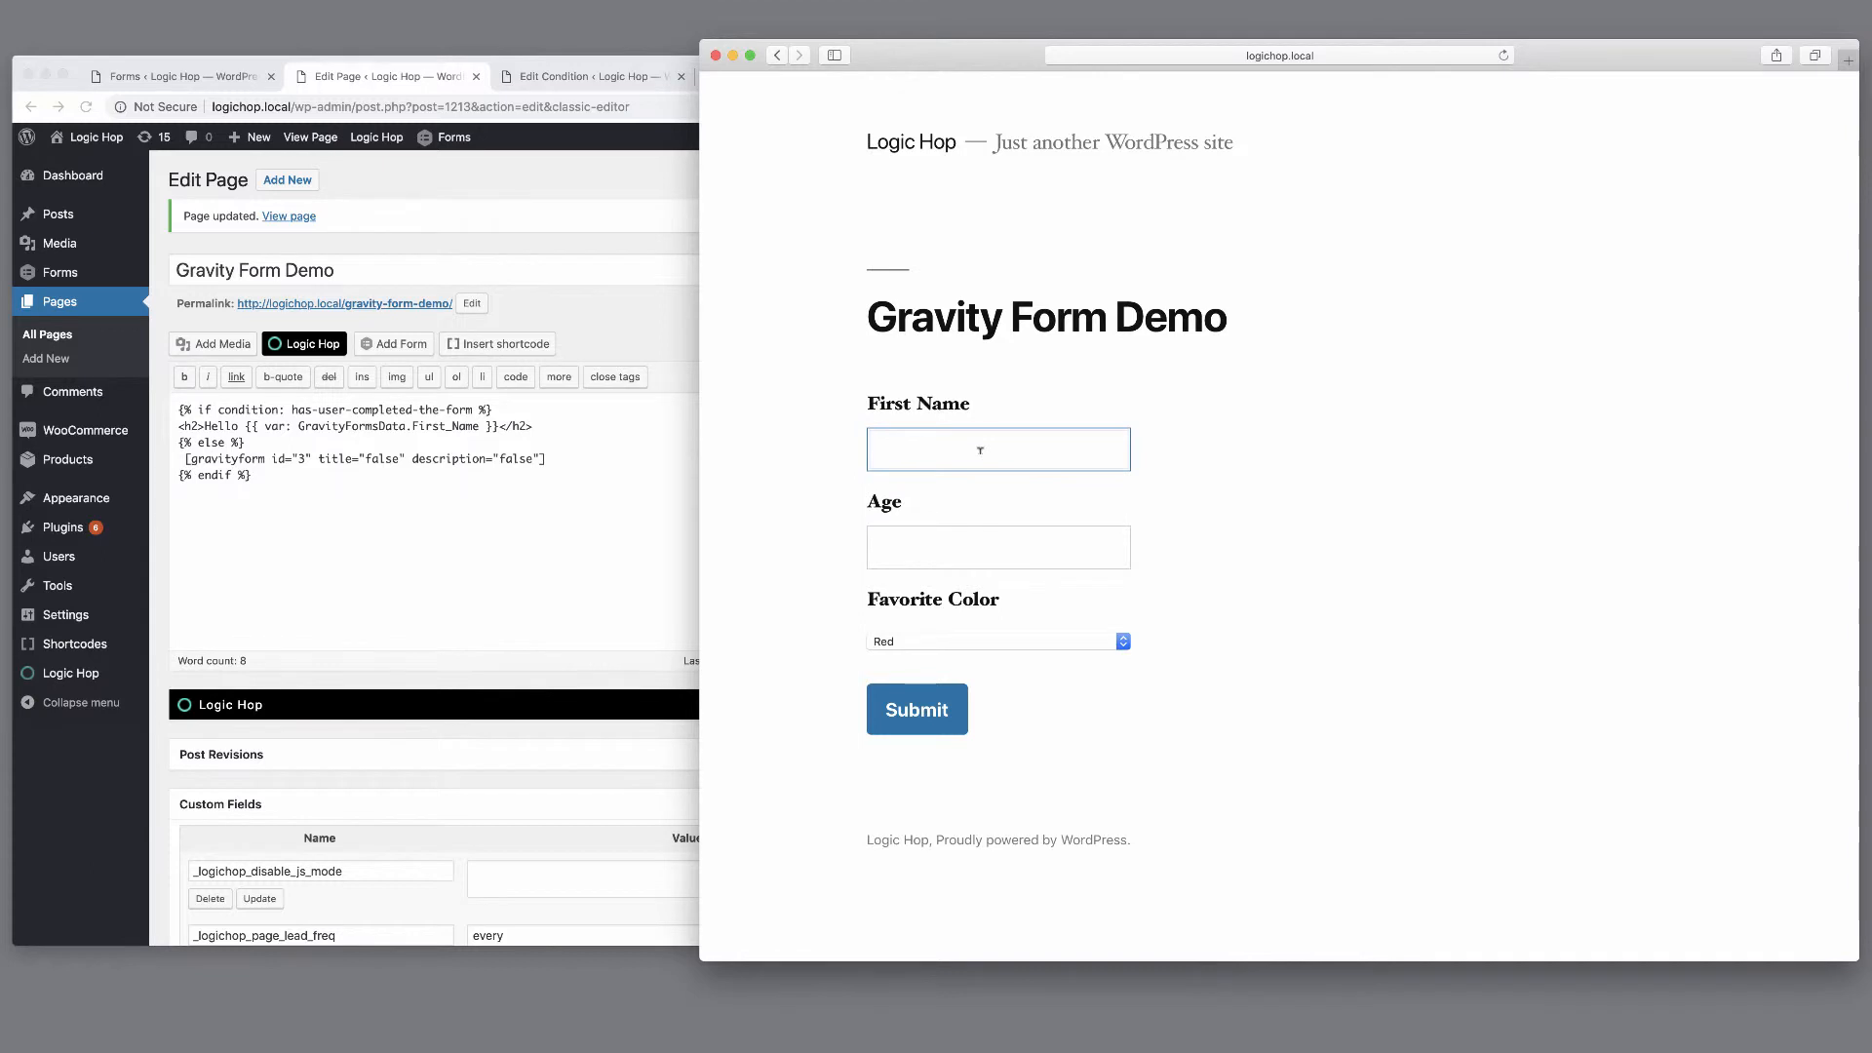
type("Michael")
key("Tab")
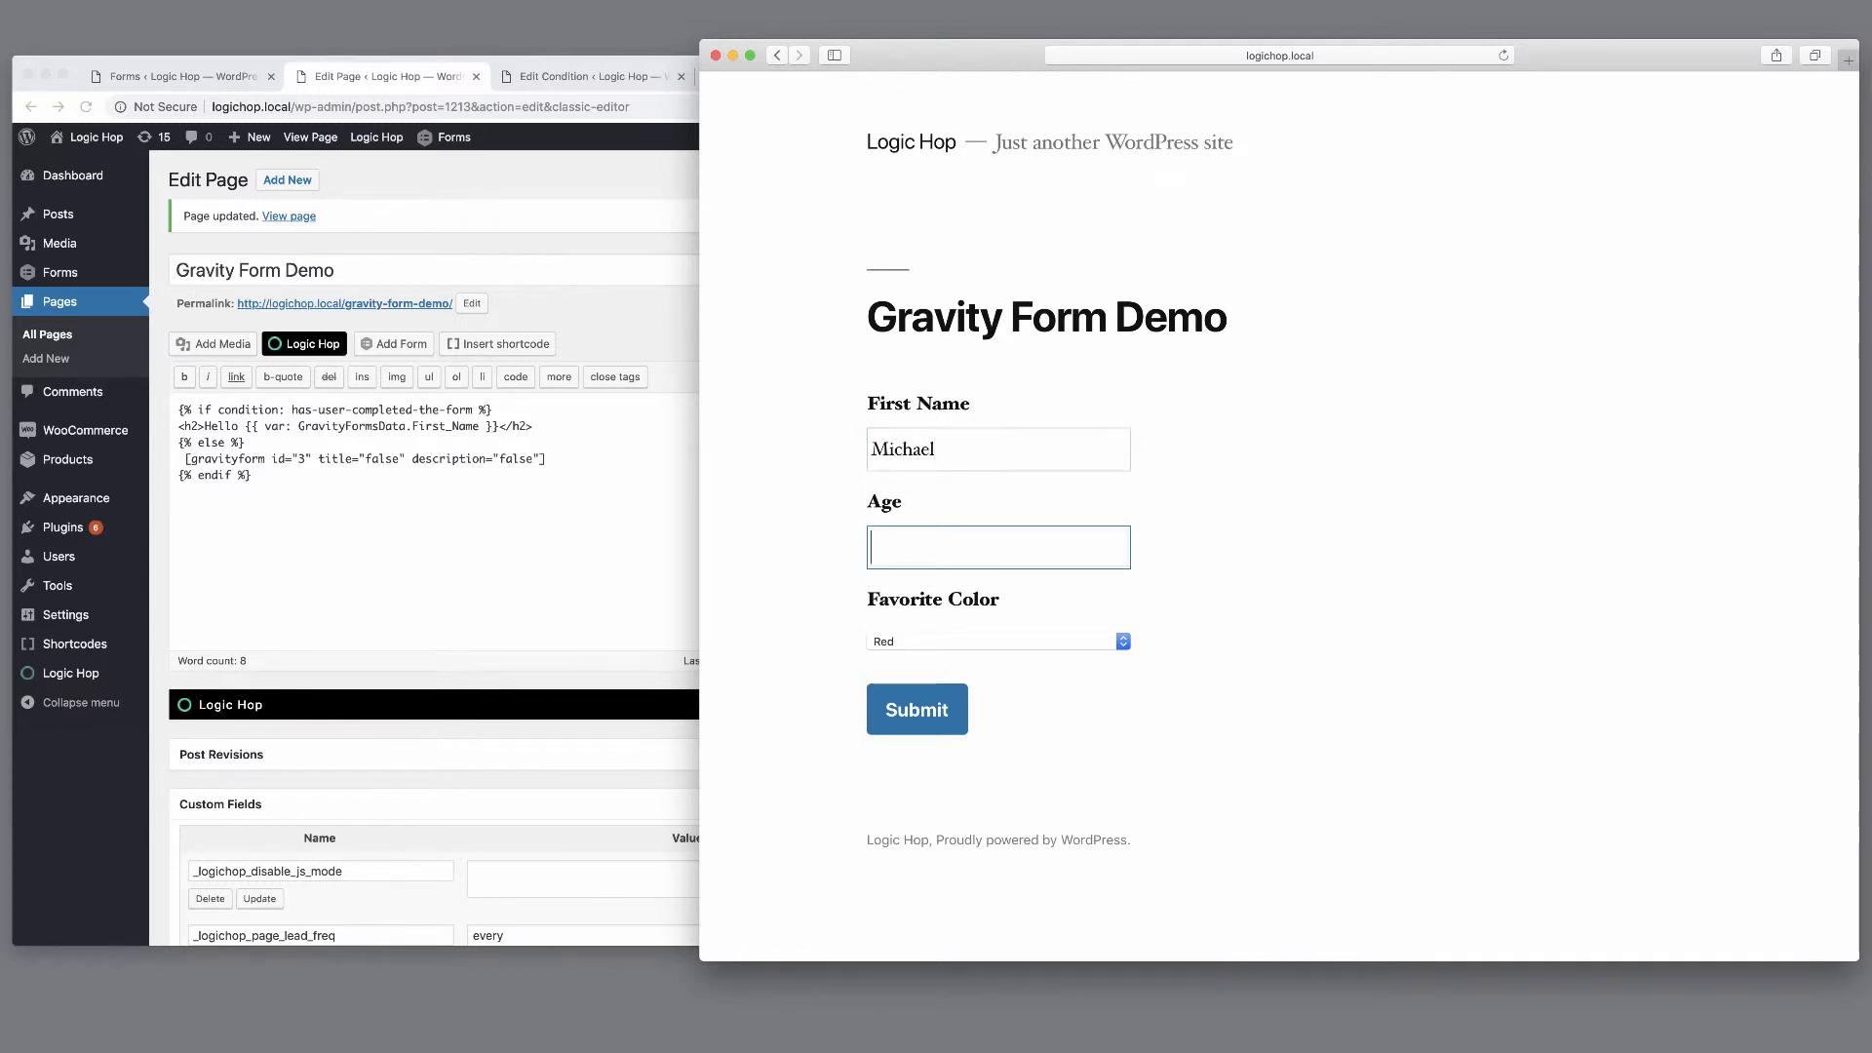
type("21")
left_click(1041, 645)
left_click(1020, 673)
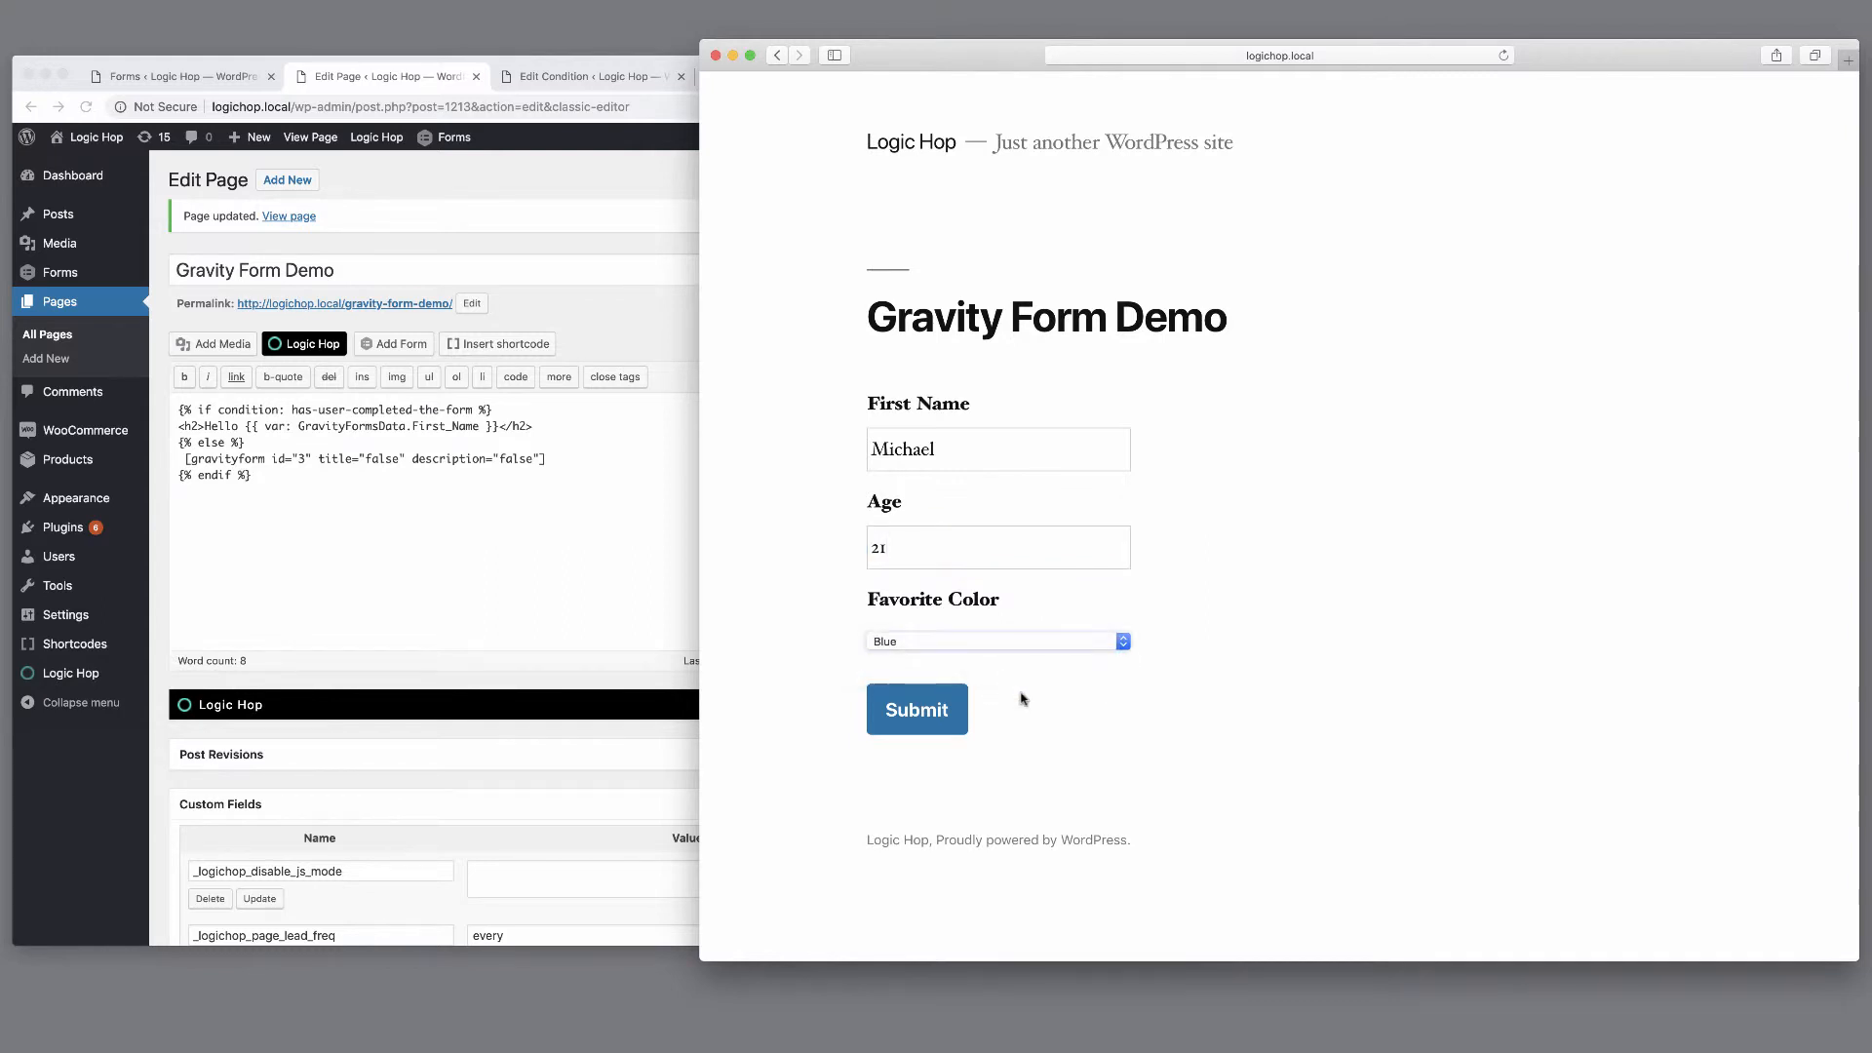
left_click(903, 724)
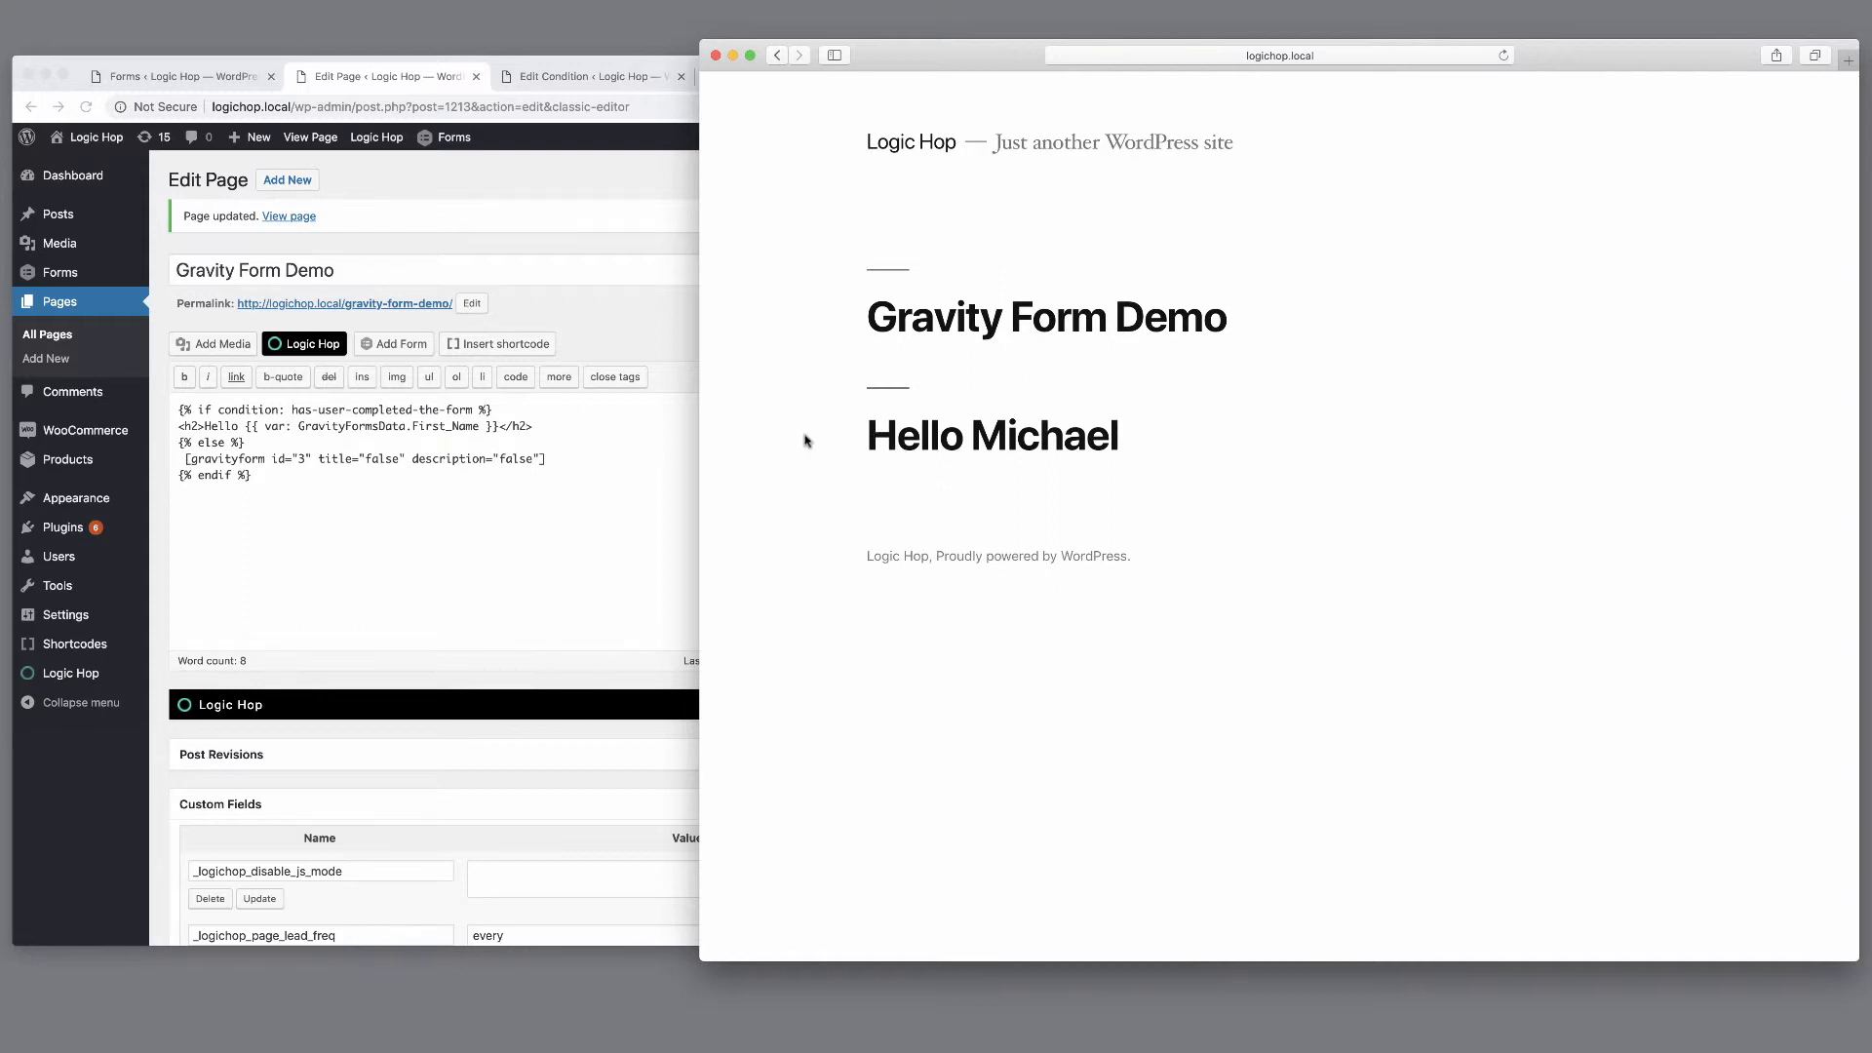
Compare the greeting on the live page with the condition and first-name variable in the page editor.
left_click_drag(865, 437, 1136, 420)
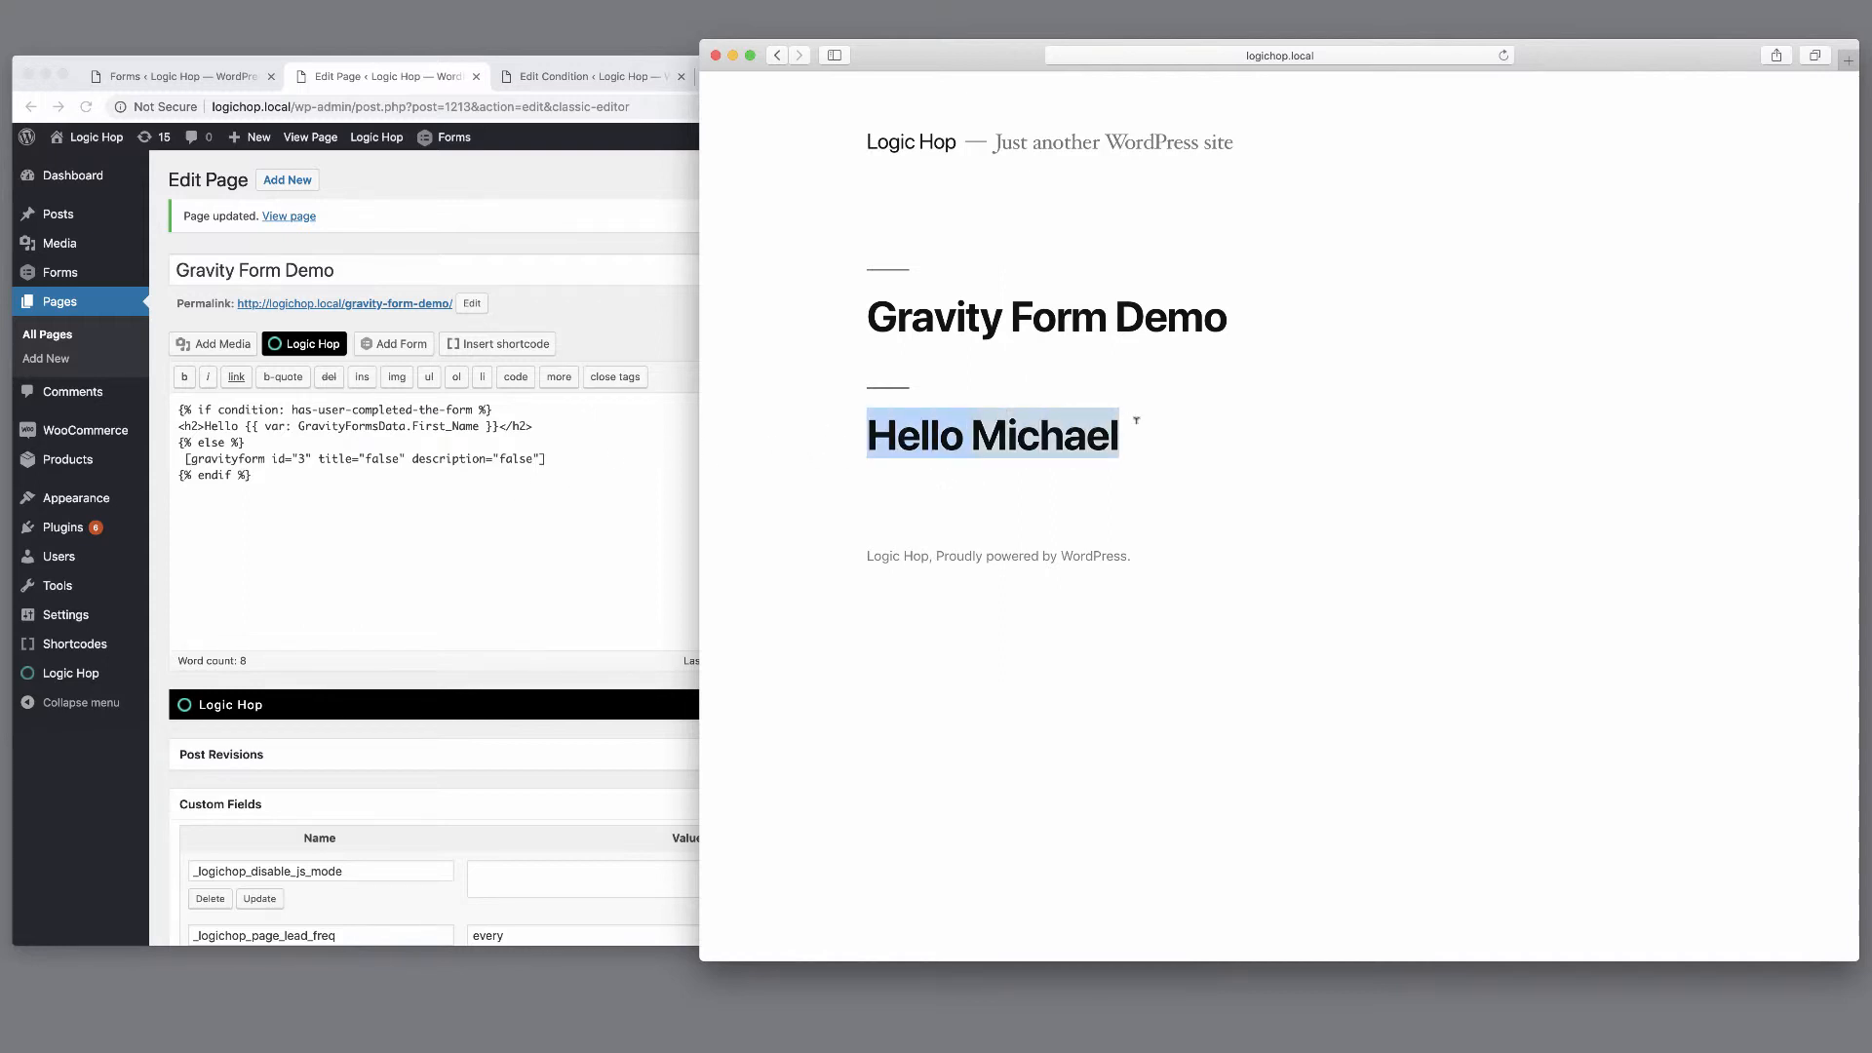
left_click(450, 568)
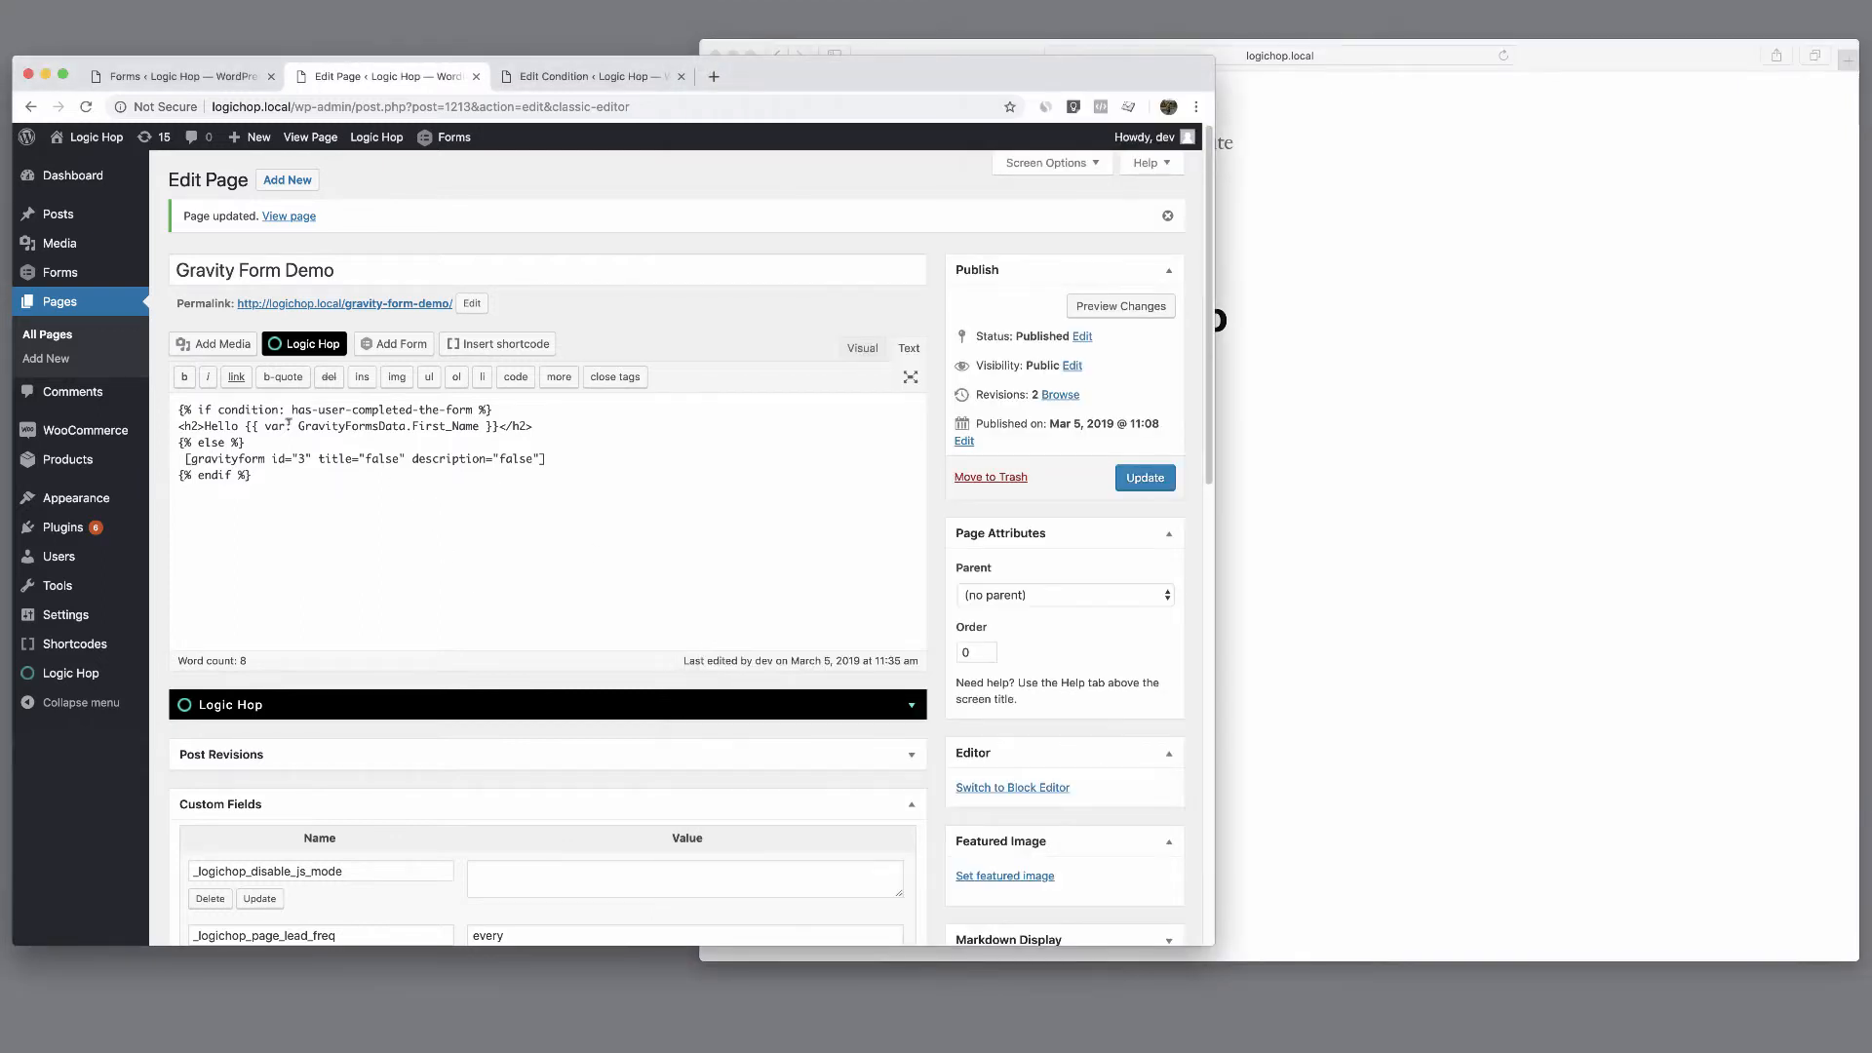
left_click_drag(291, 409, 215, 426)
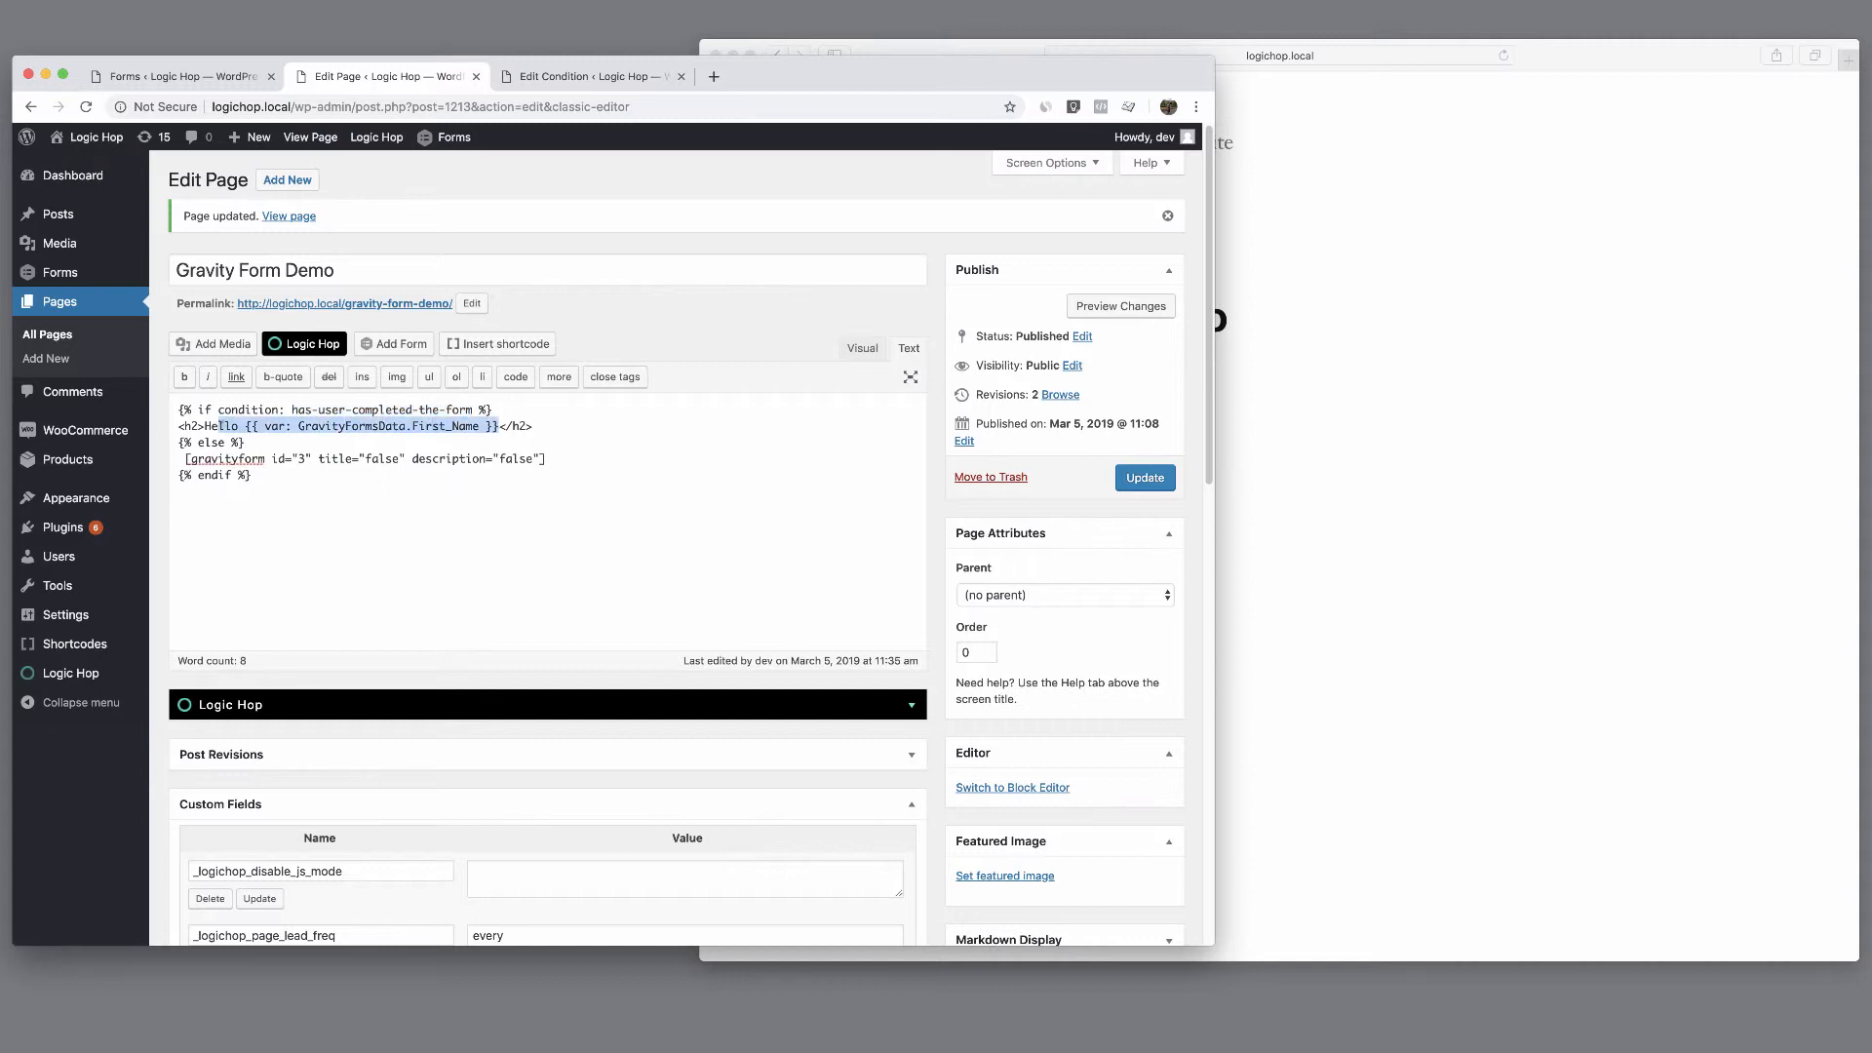
left_click(1300, 497)
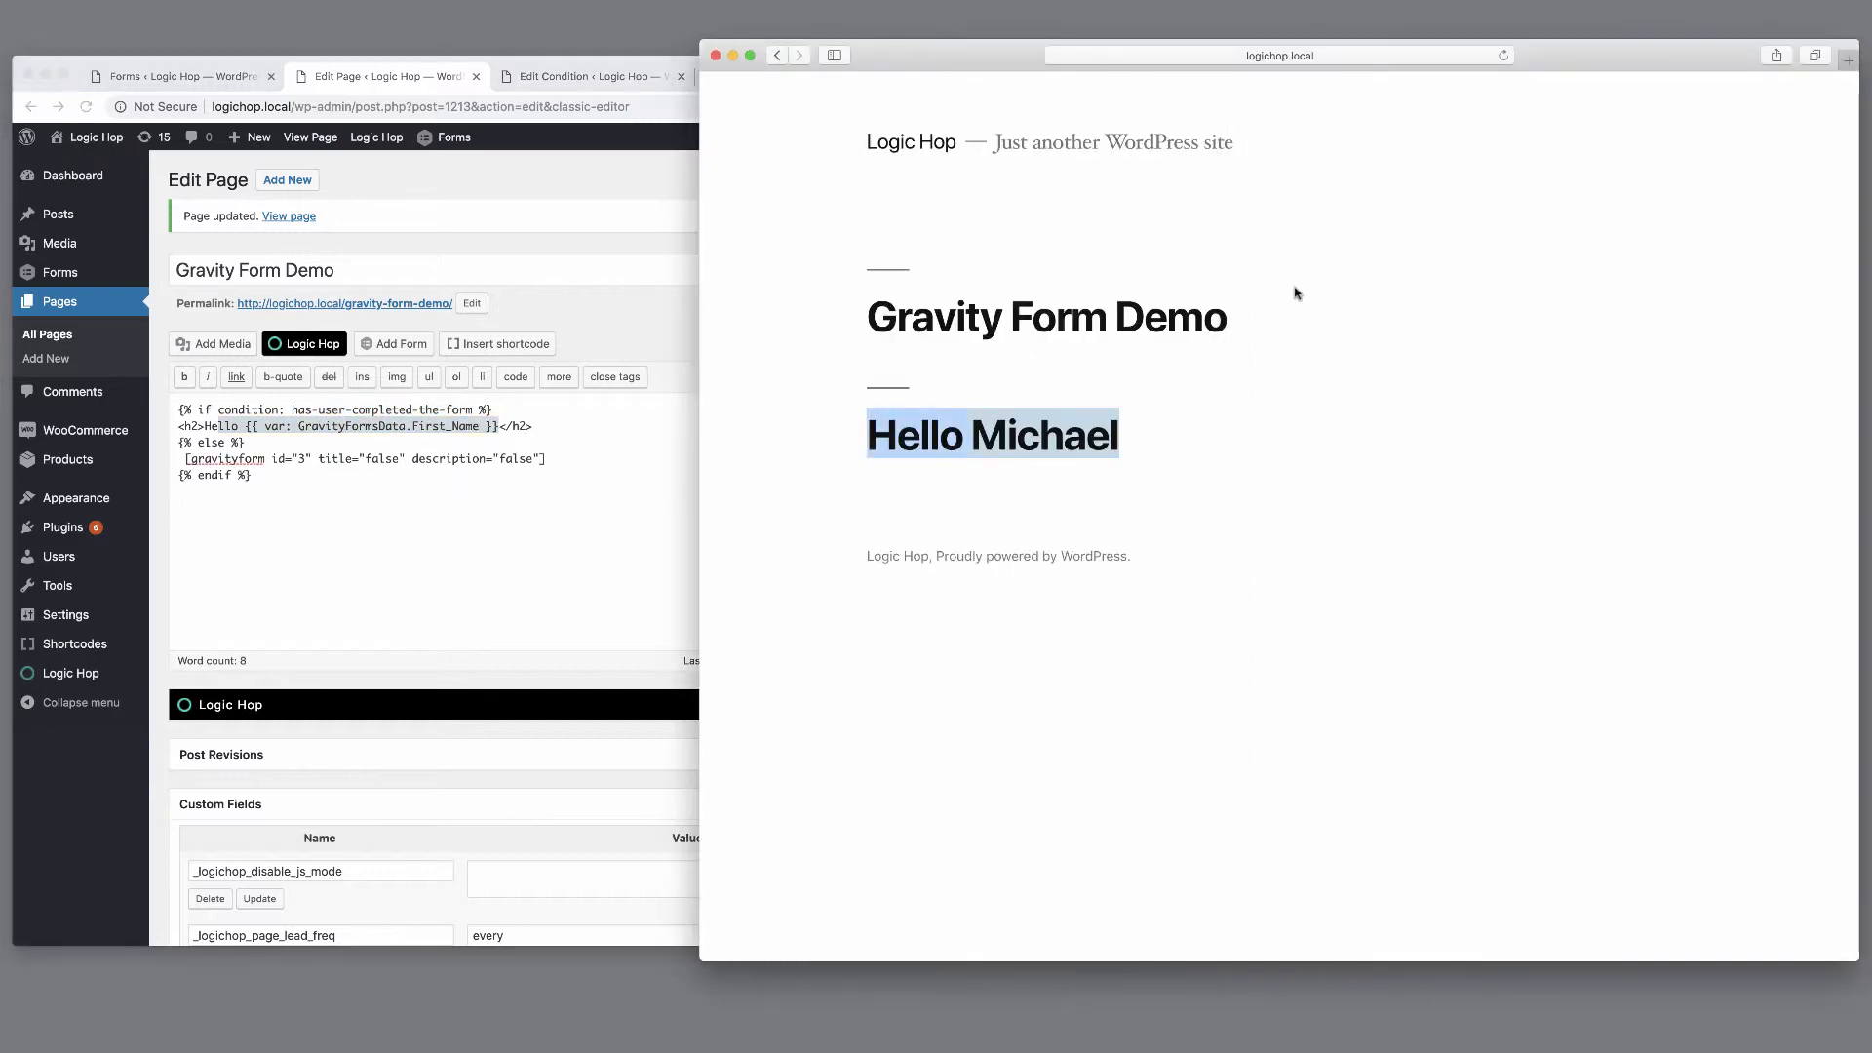
Copy the live demo page's address, close the Safari window, reopen Safari and load logichop.local/gravity-form-demo/ again.
left_click(1331, 56)
key("super+c")
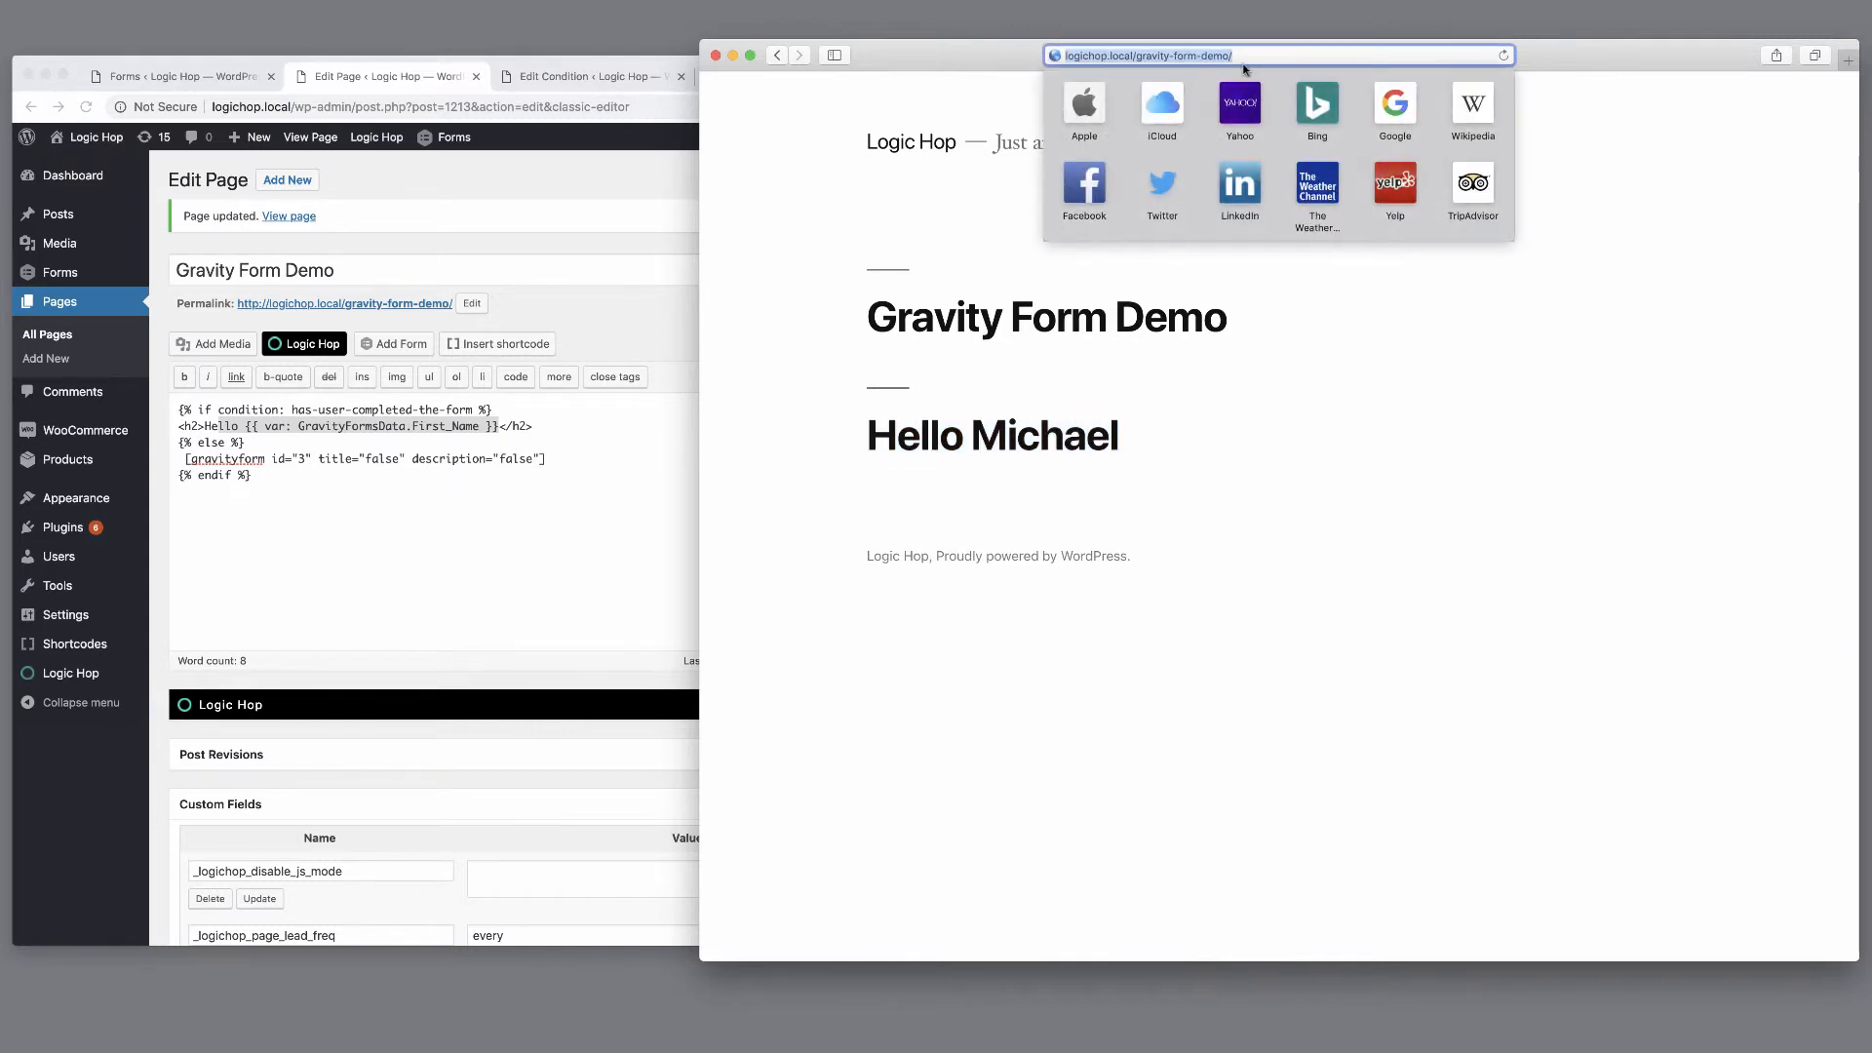
left_click(1287, 358)
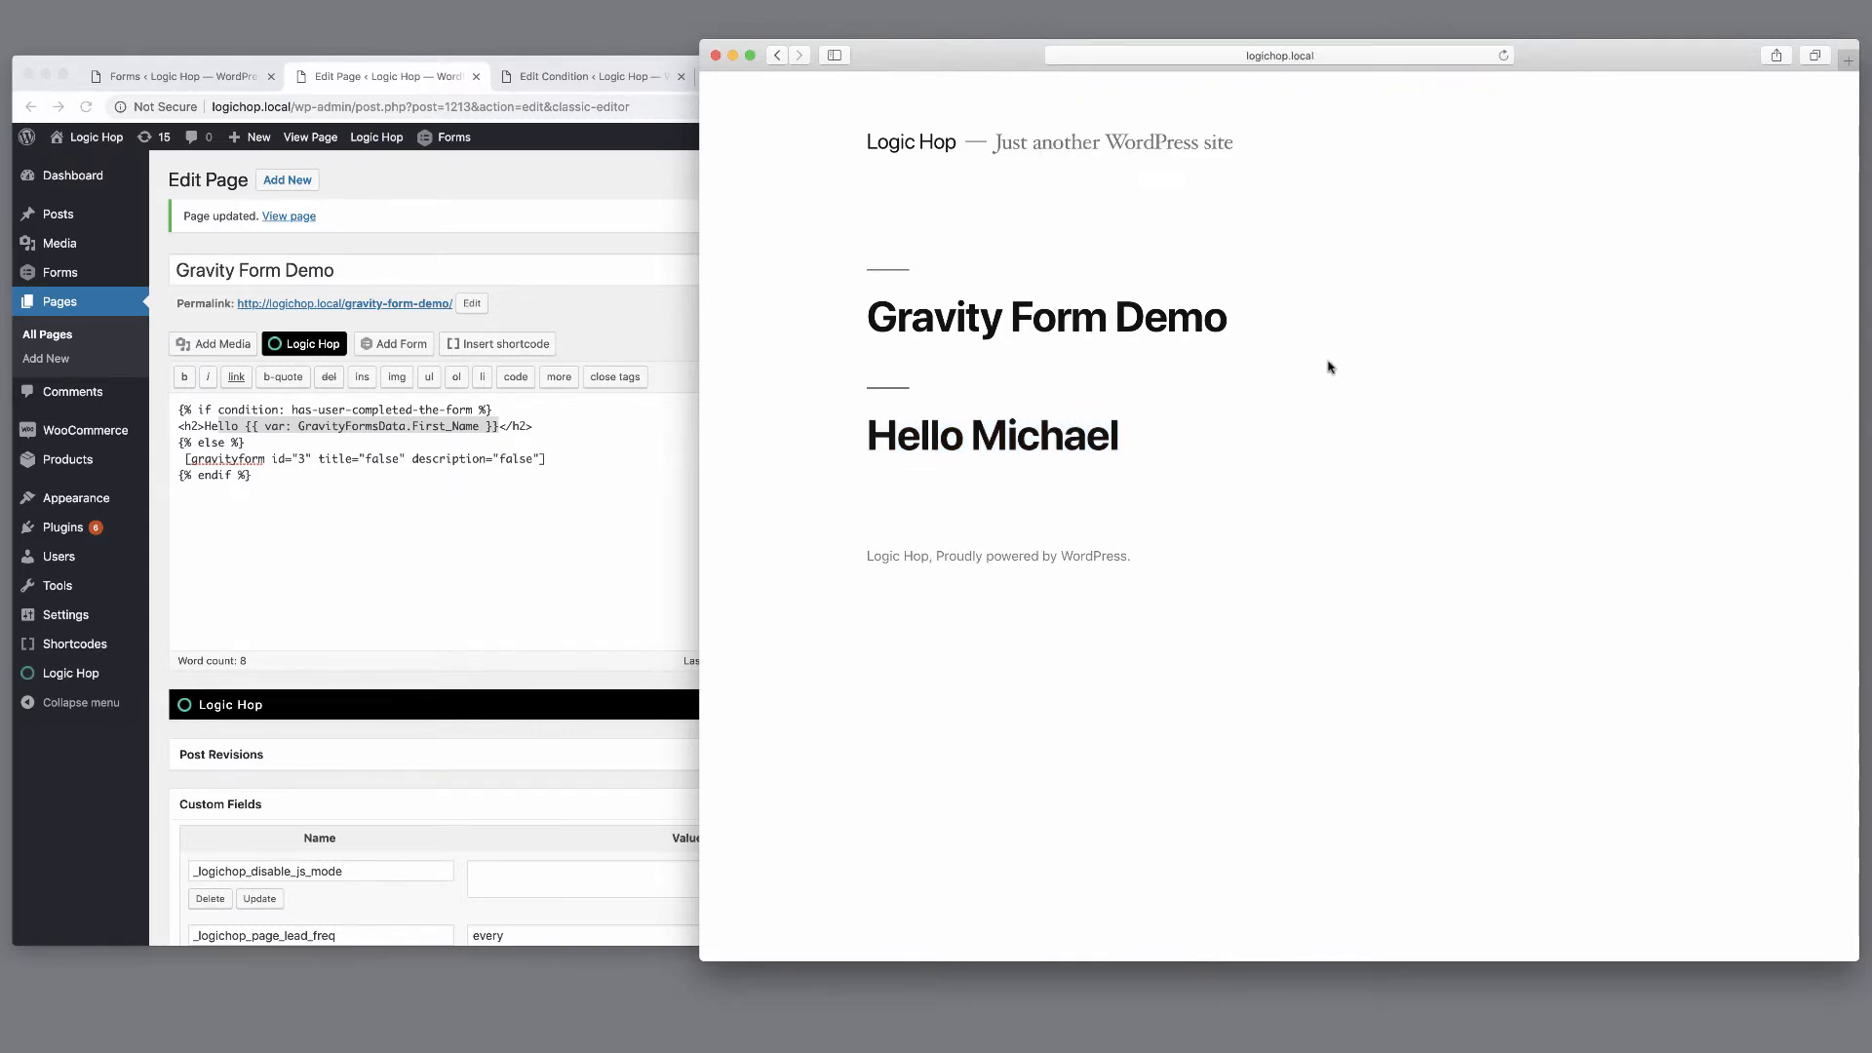
key("super+h")
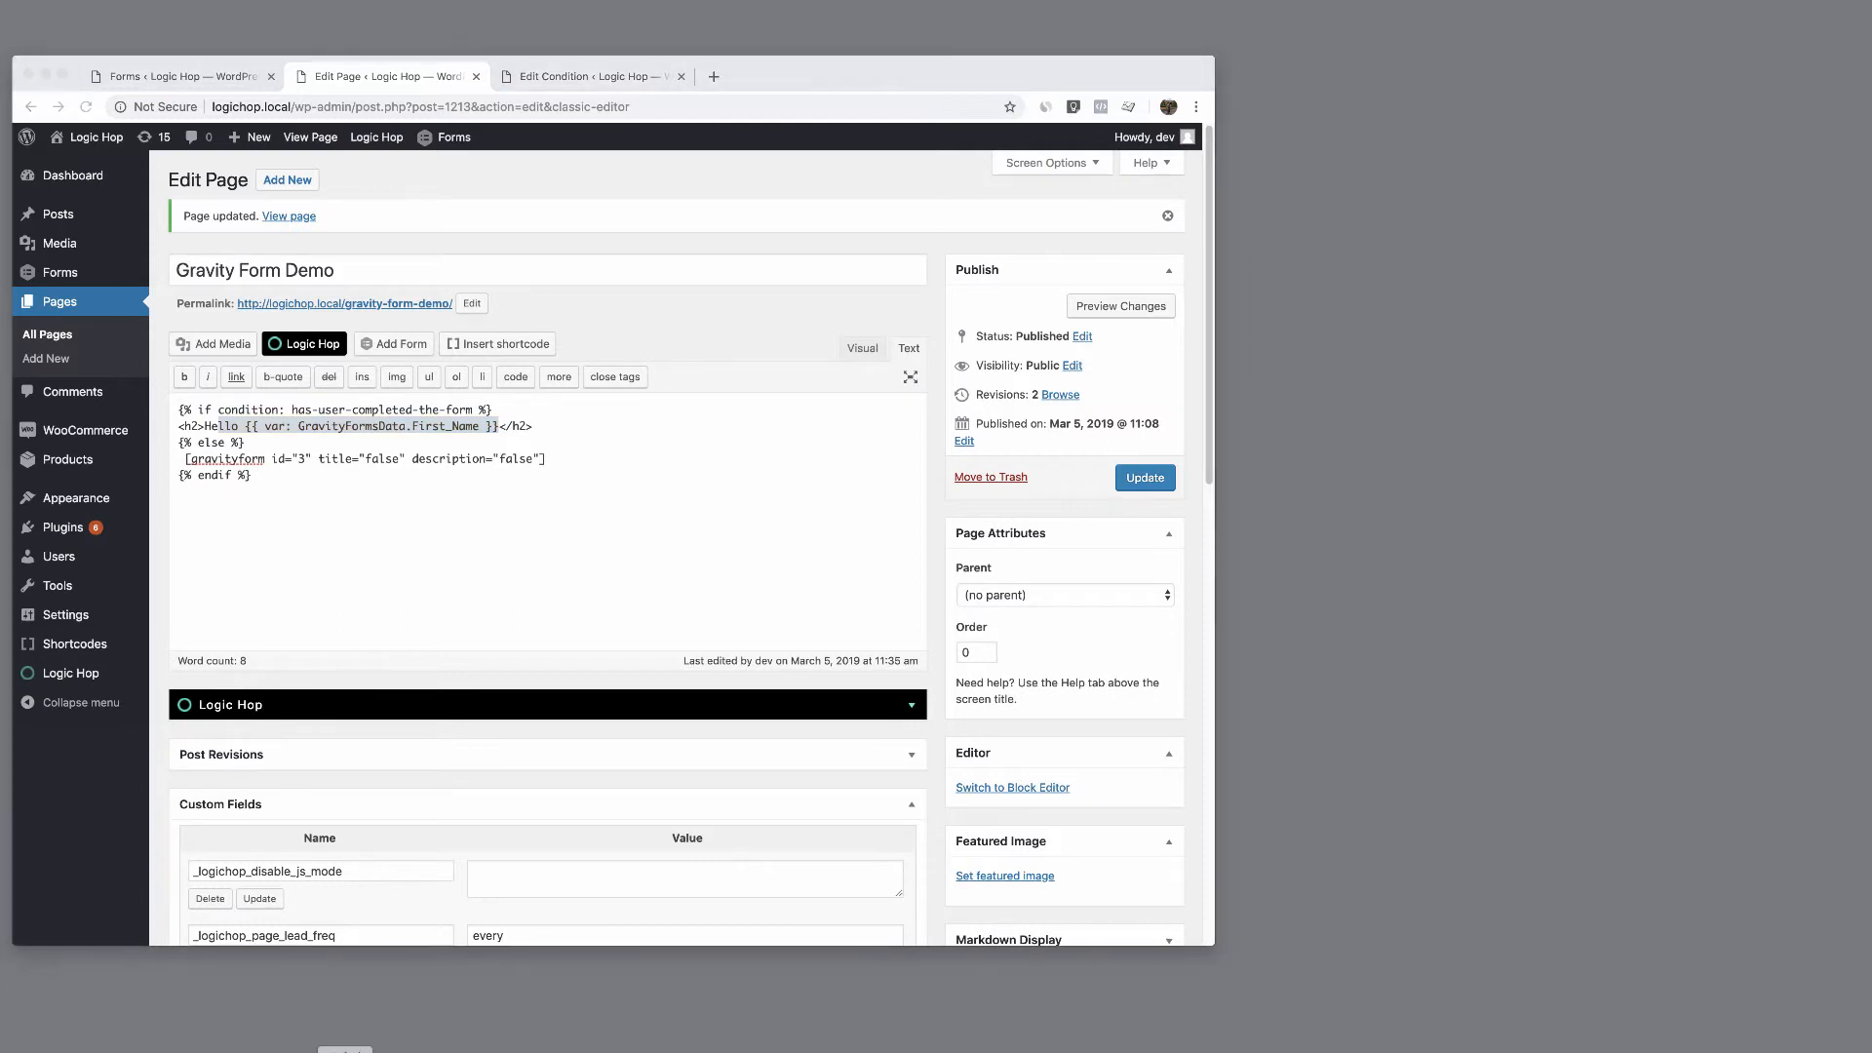
left_click(346, 1050)
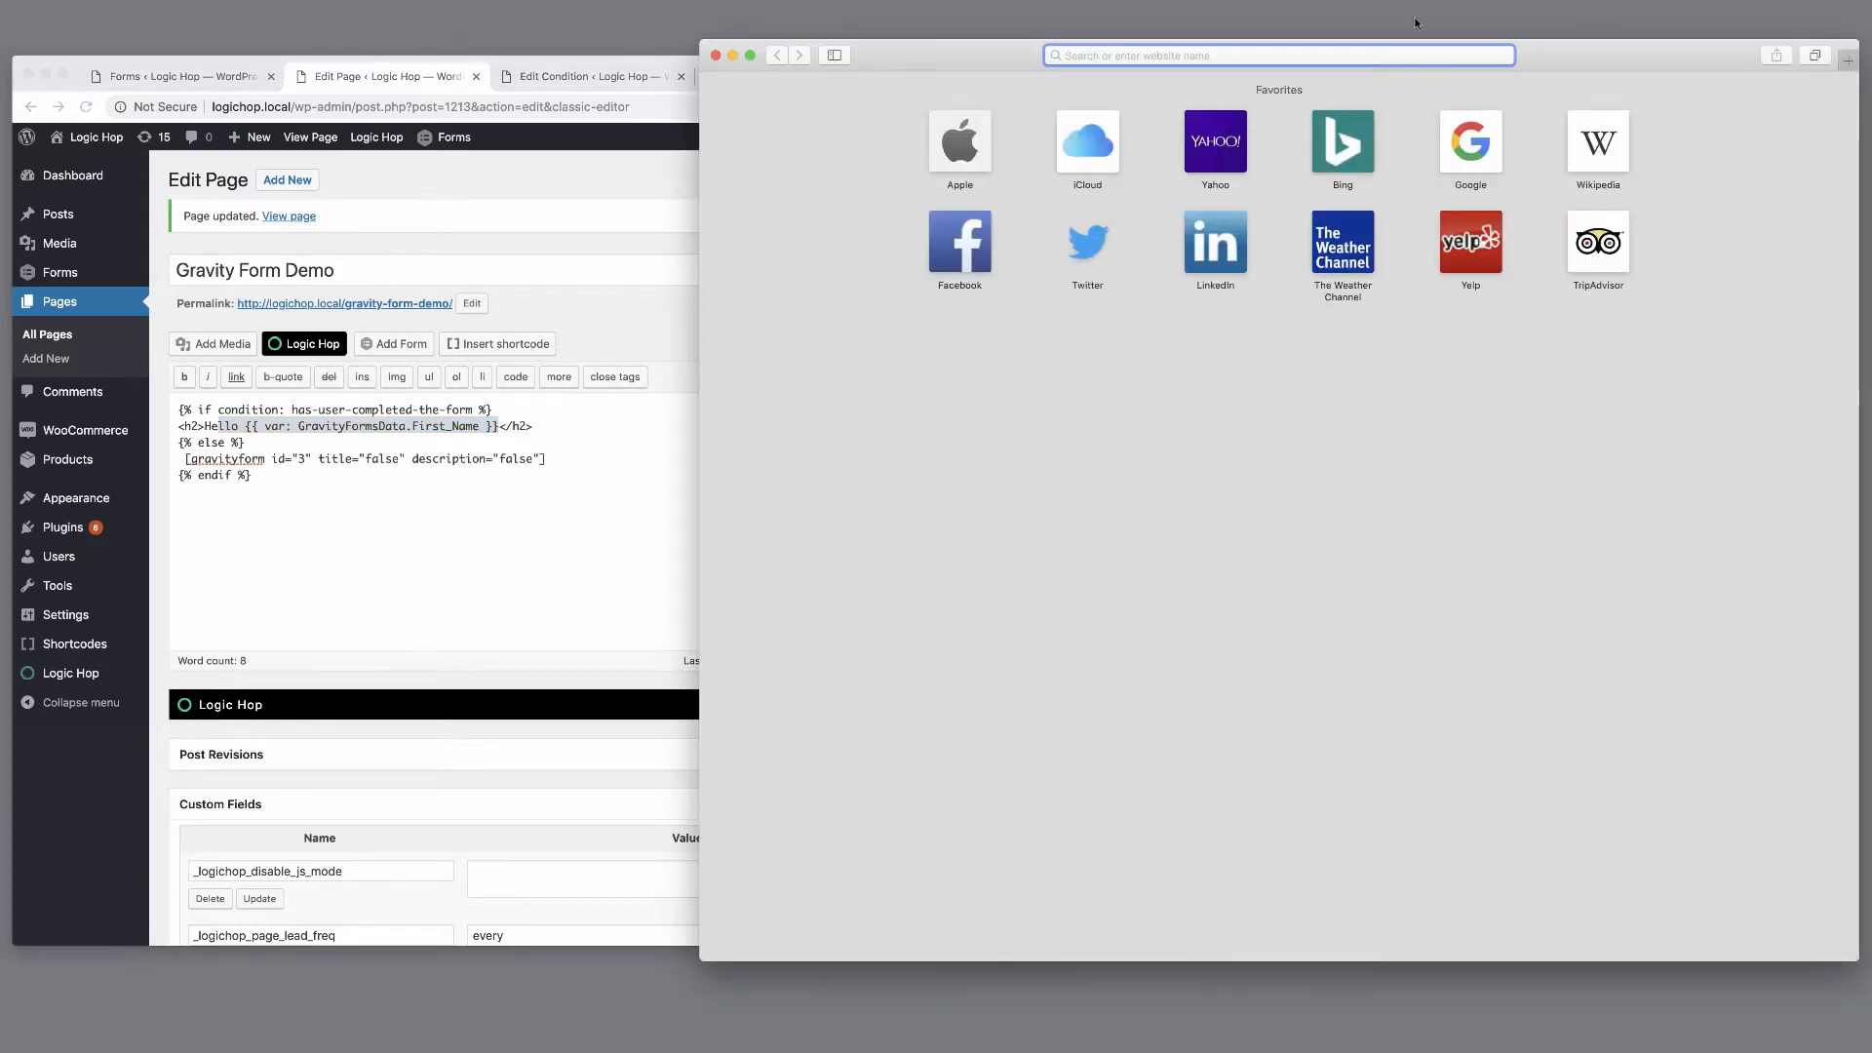
key("super+v")
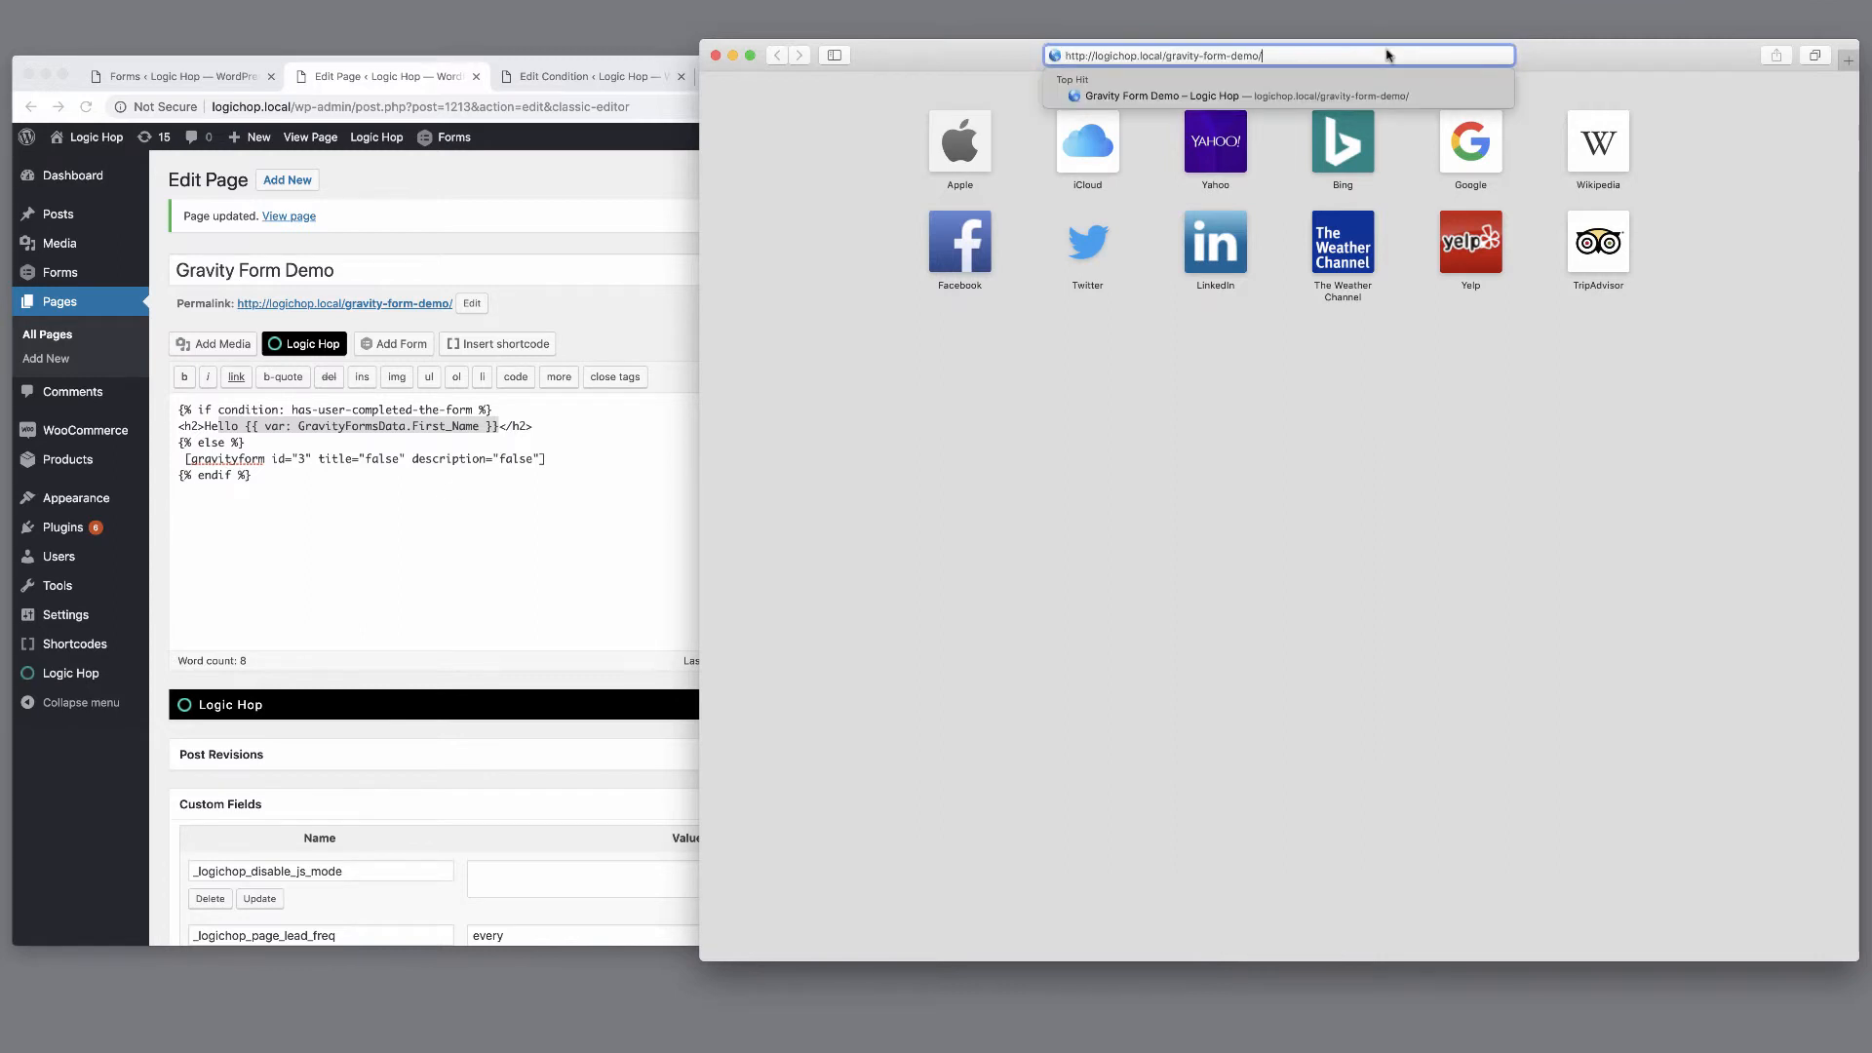
key("Return")
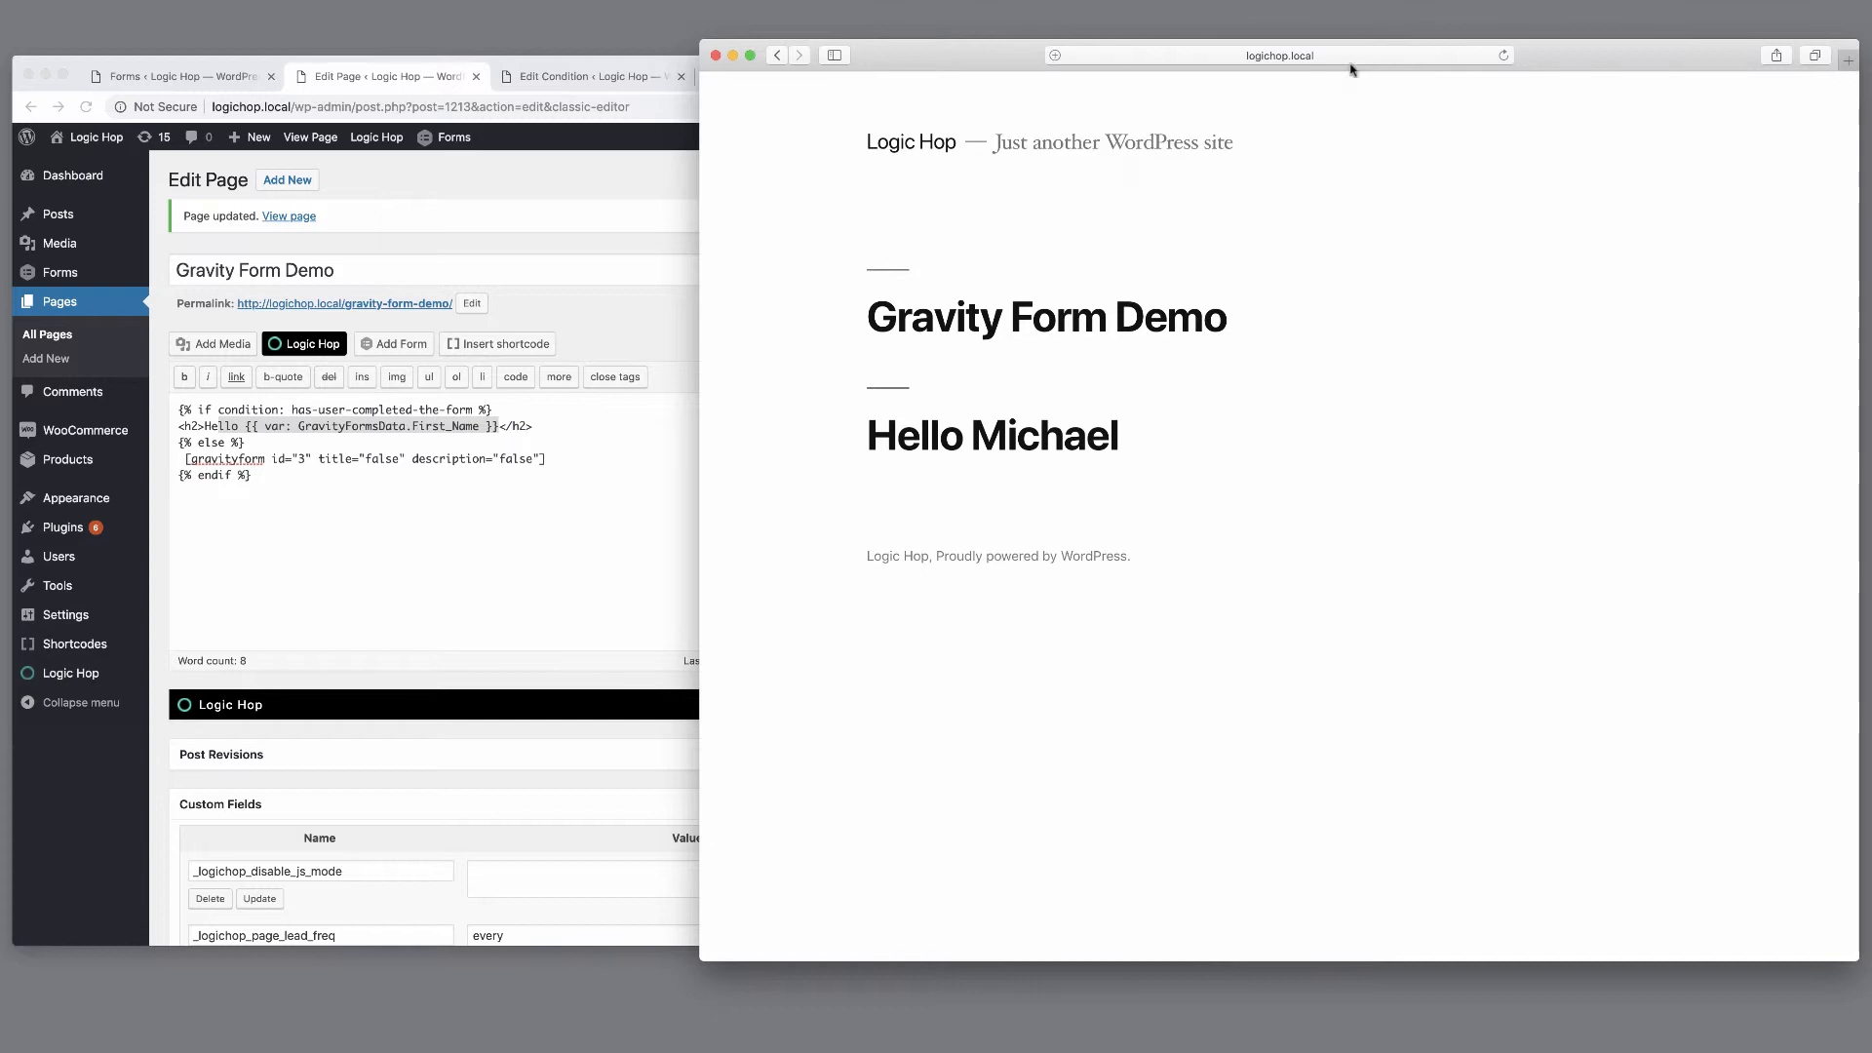
Back in the page editor, add the text "your favorite color is" after the first-name variable in the heading.
left_click(512, 477)
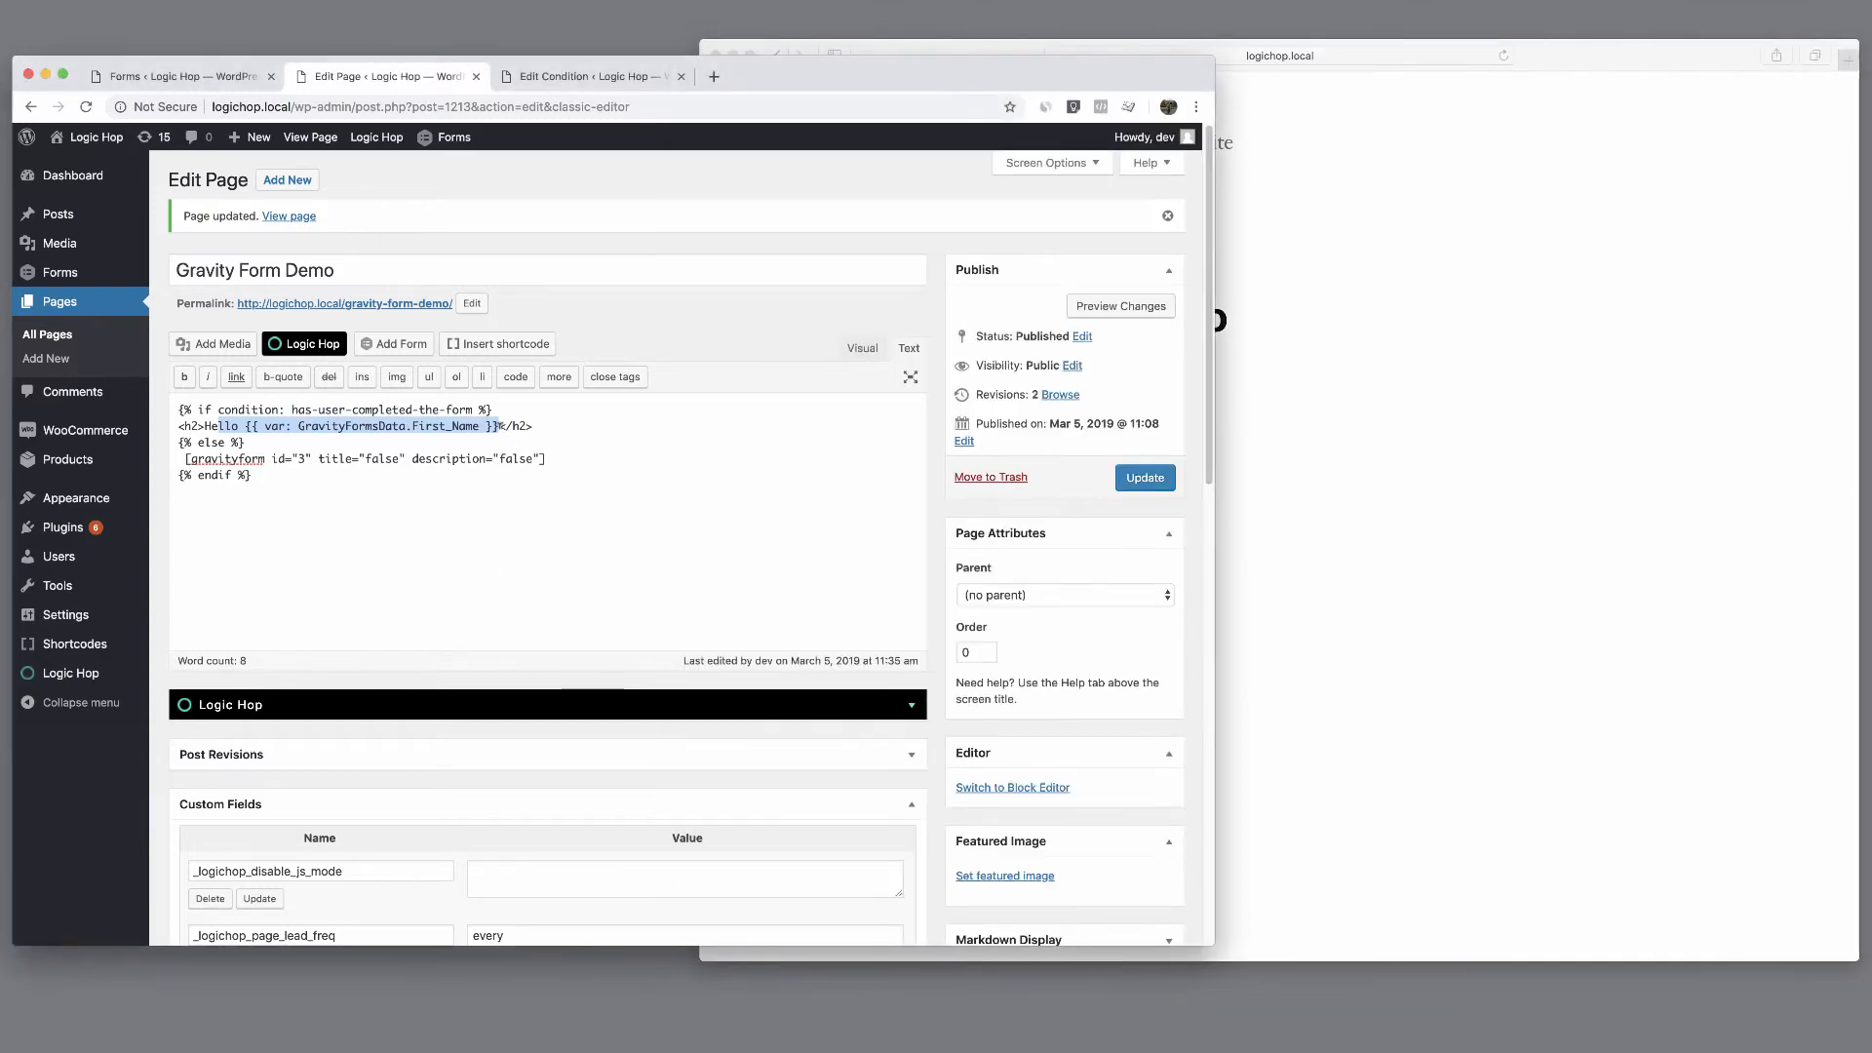
left_click(498, 426)
type("your fav")
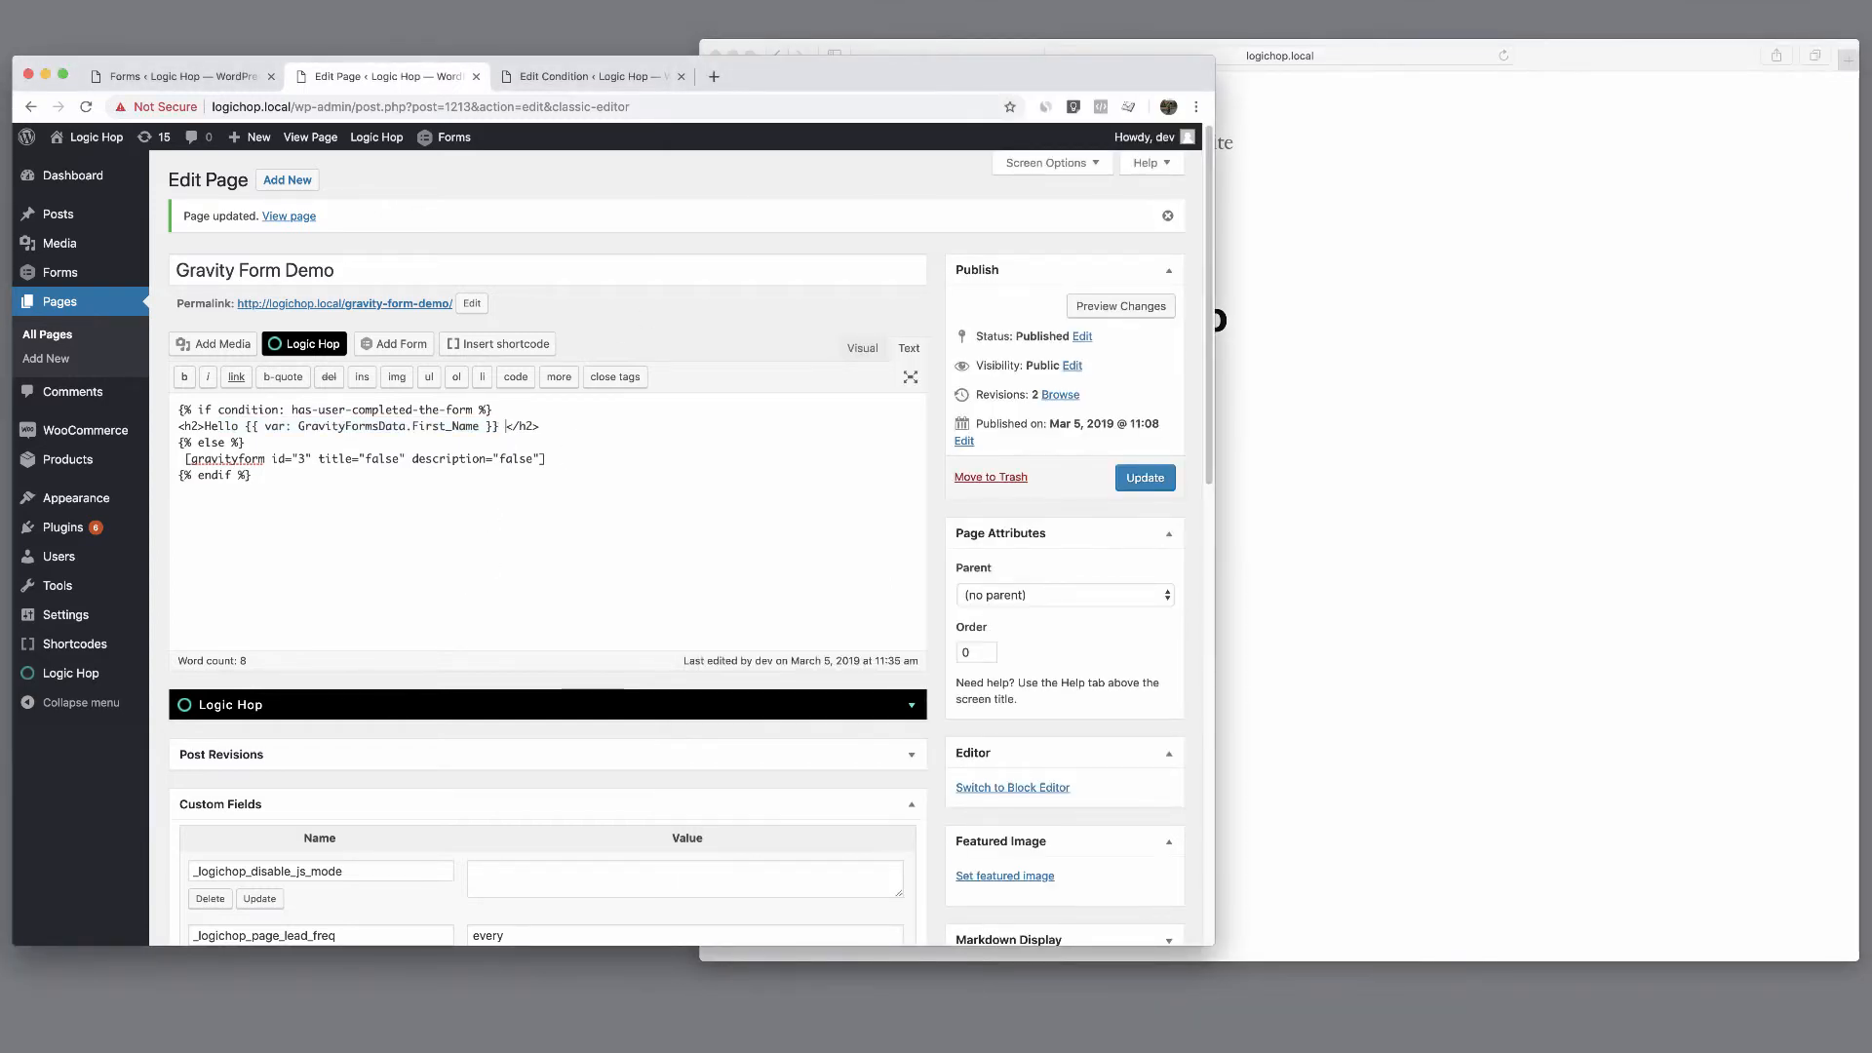
type("orite color ")
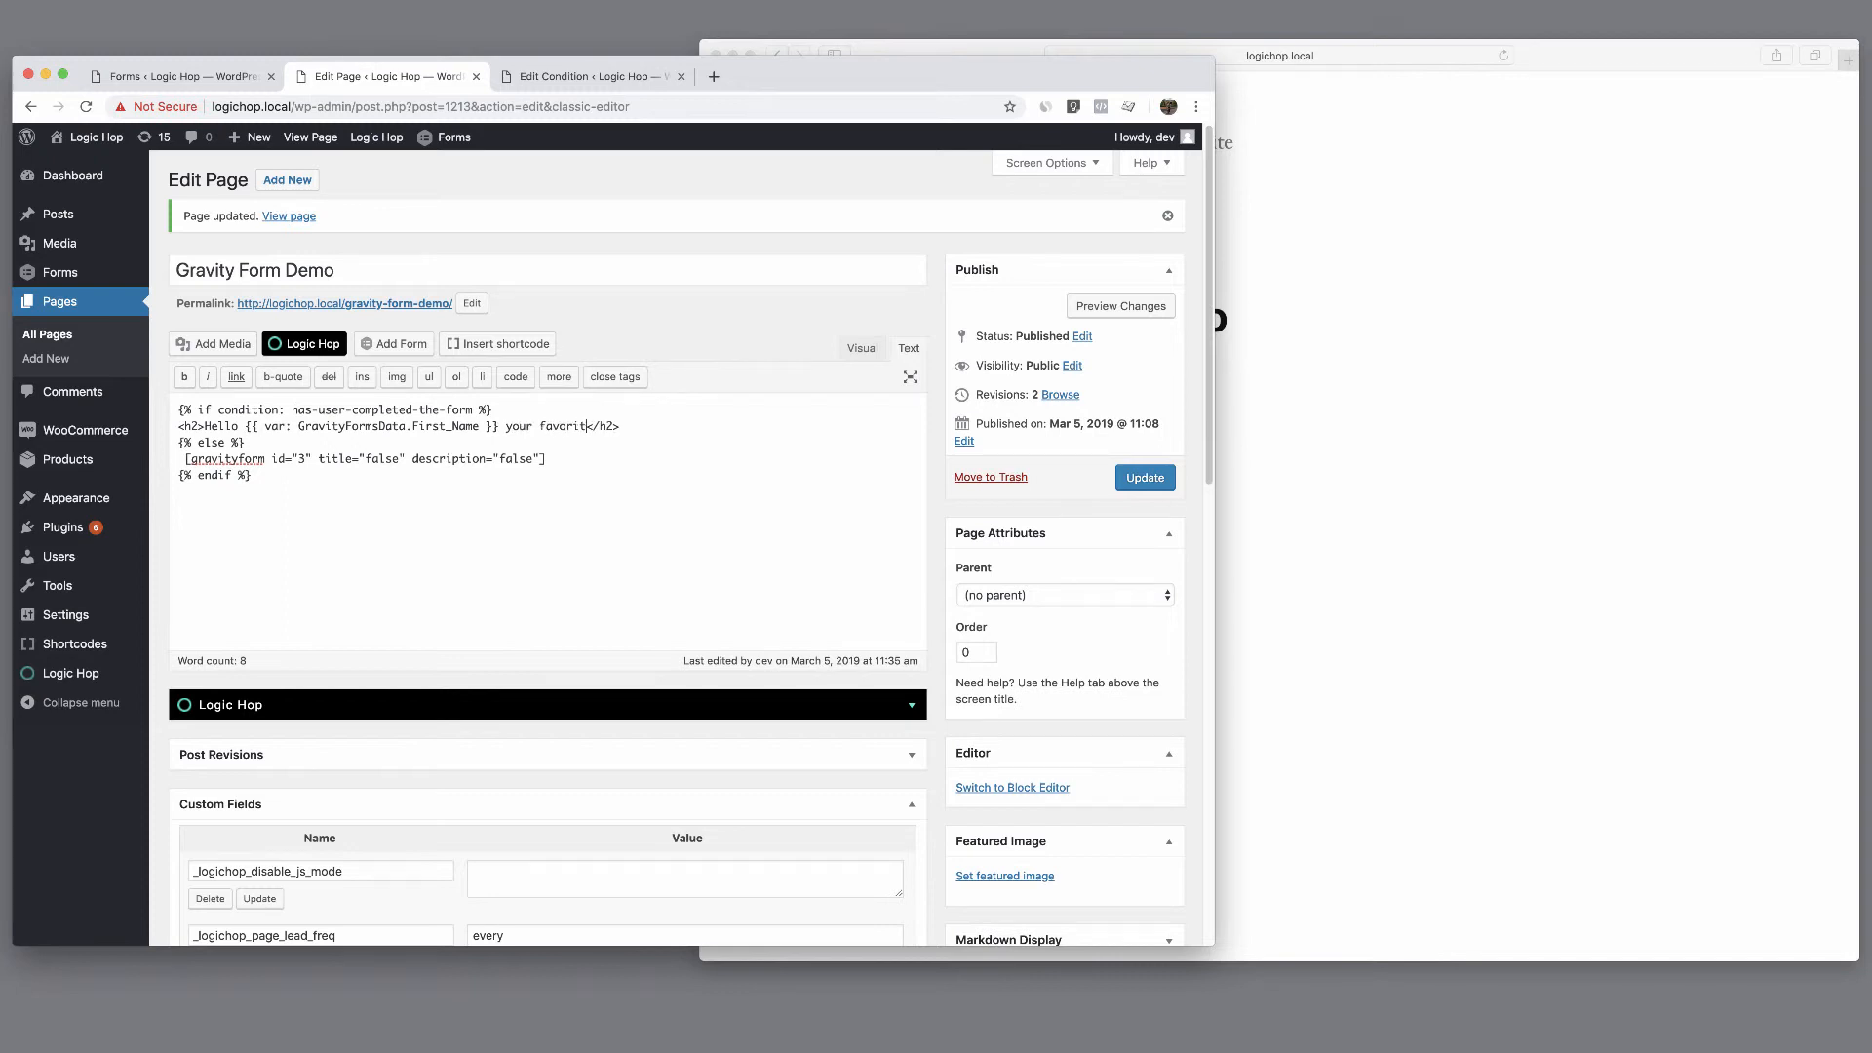
type("is")
Insert the Logic Hop variable GravityFormsData.Favorite_Color at the end of the heading text.
left_click(304, 343)
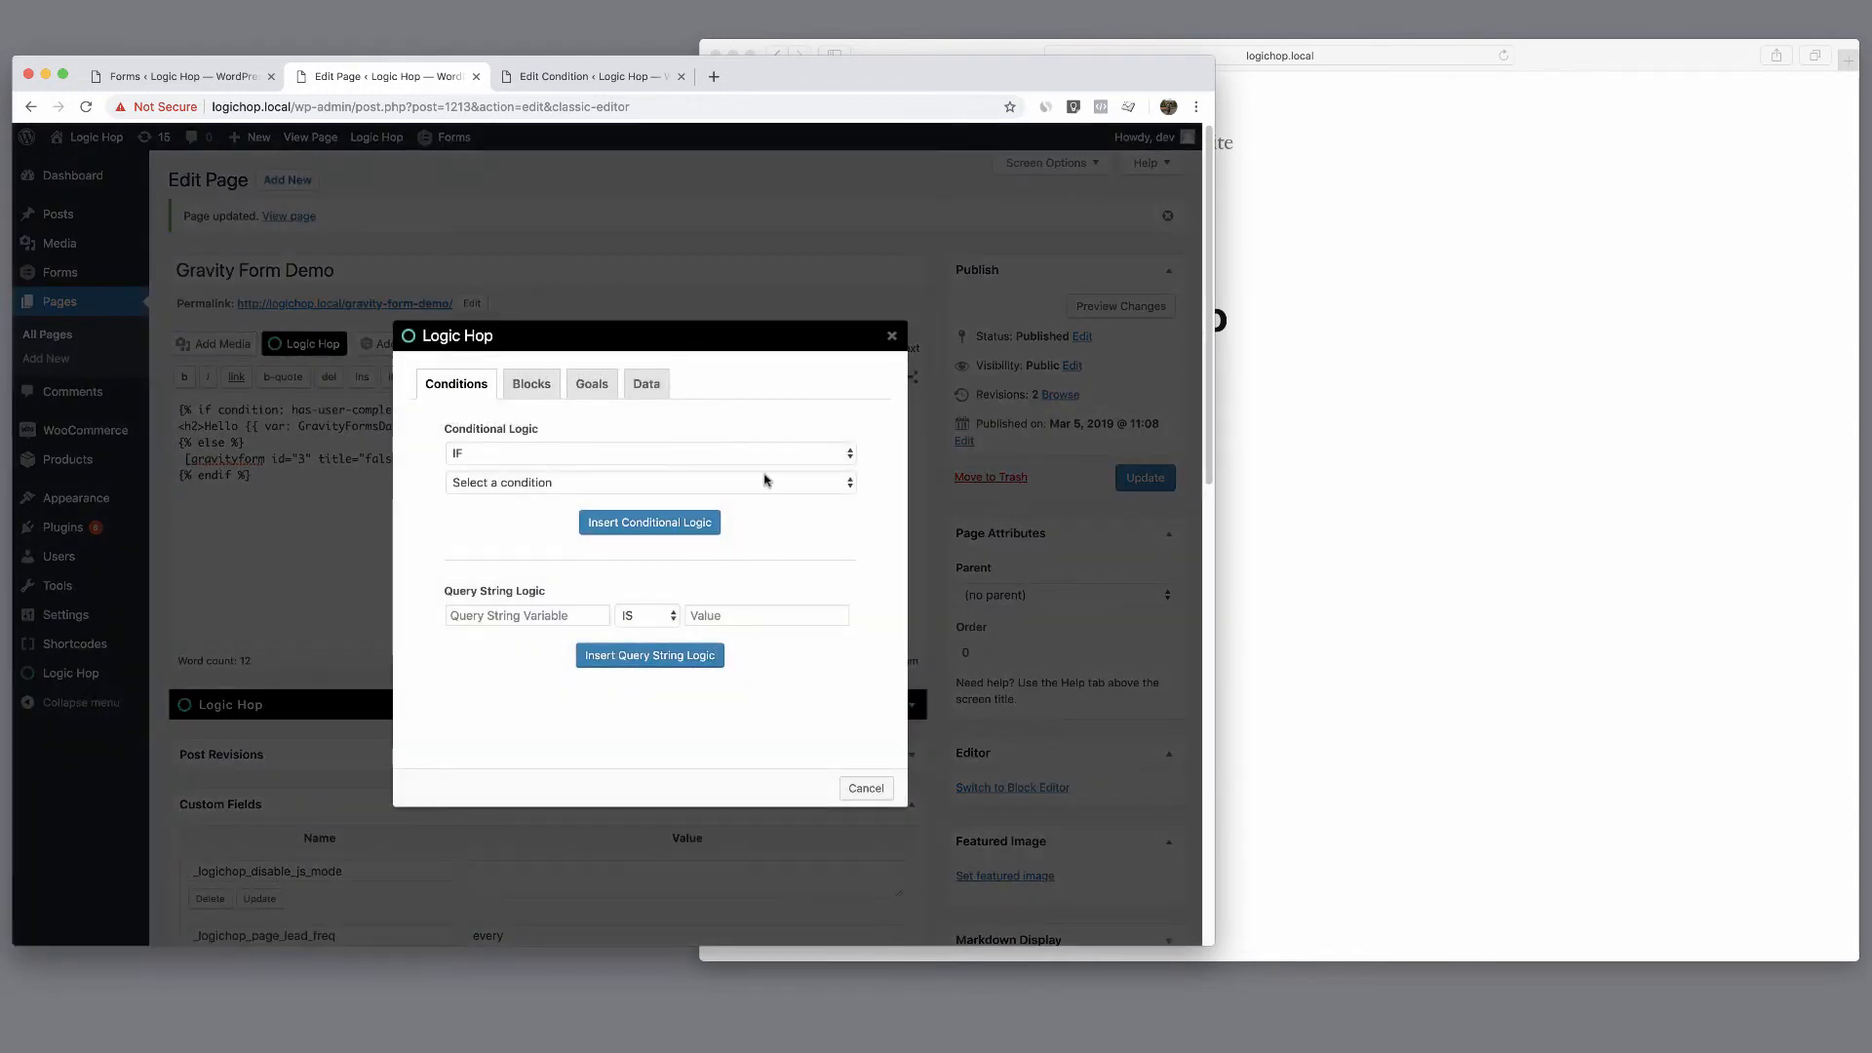
left_click(646, 383)
left_click(845, 462)
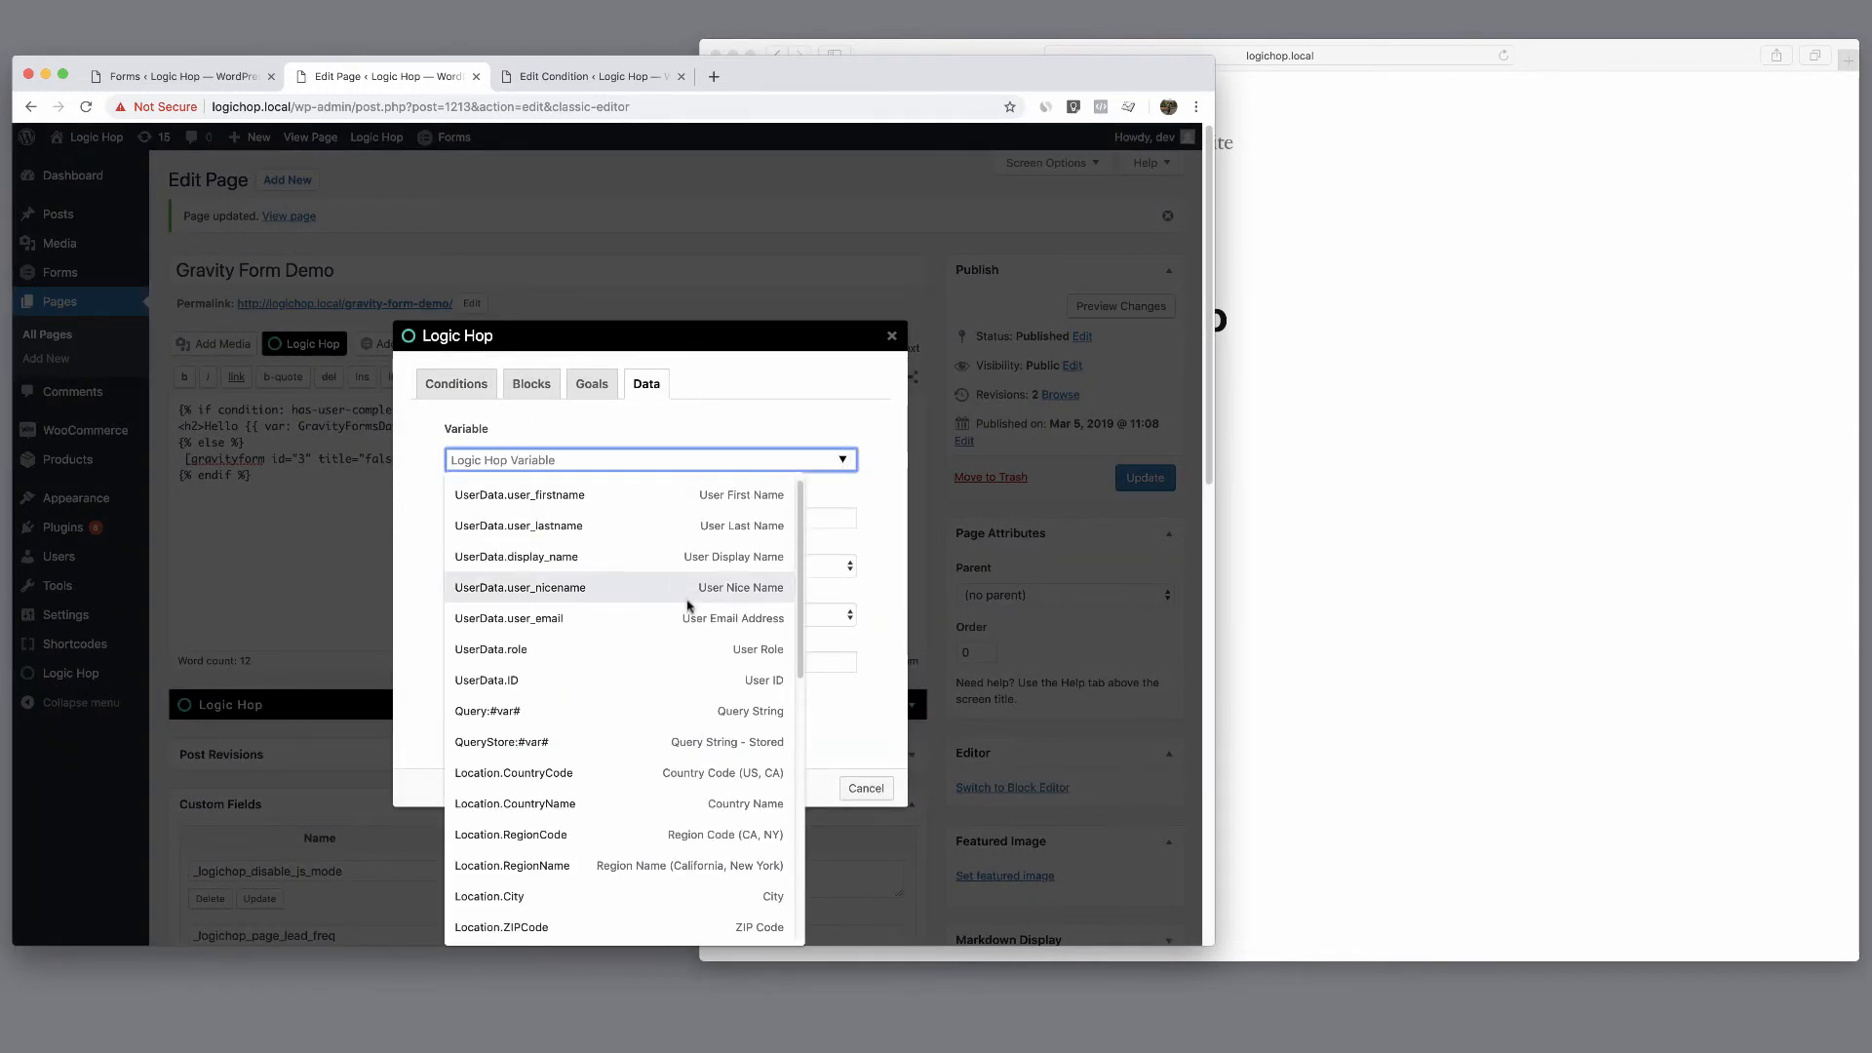
scroll(595, 858, "down", 10)
left_click(576, 923)
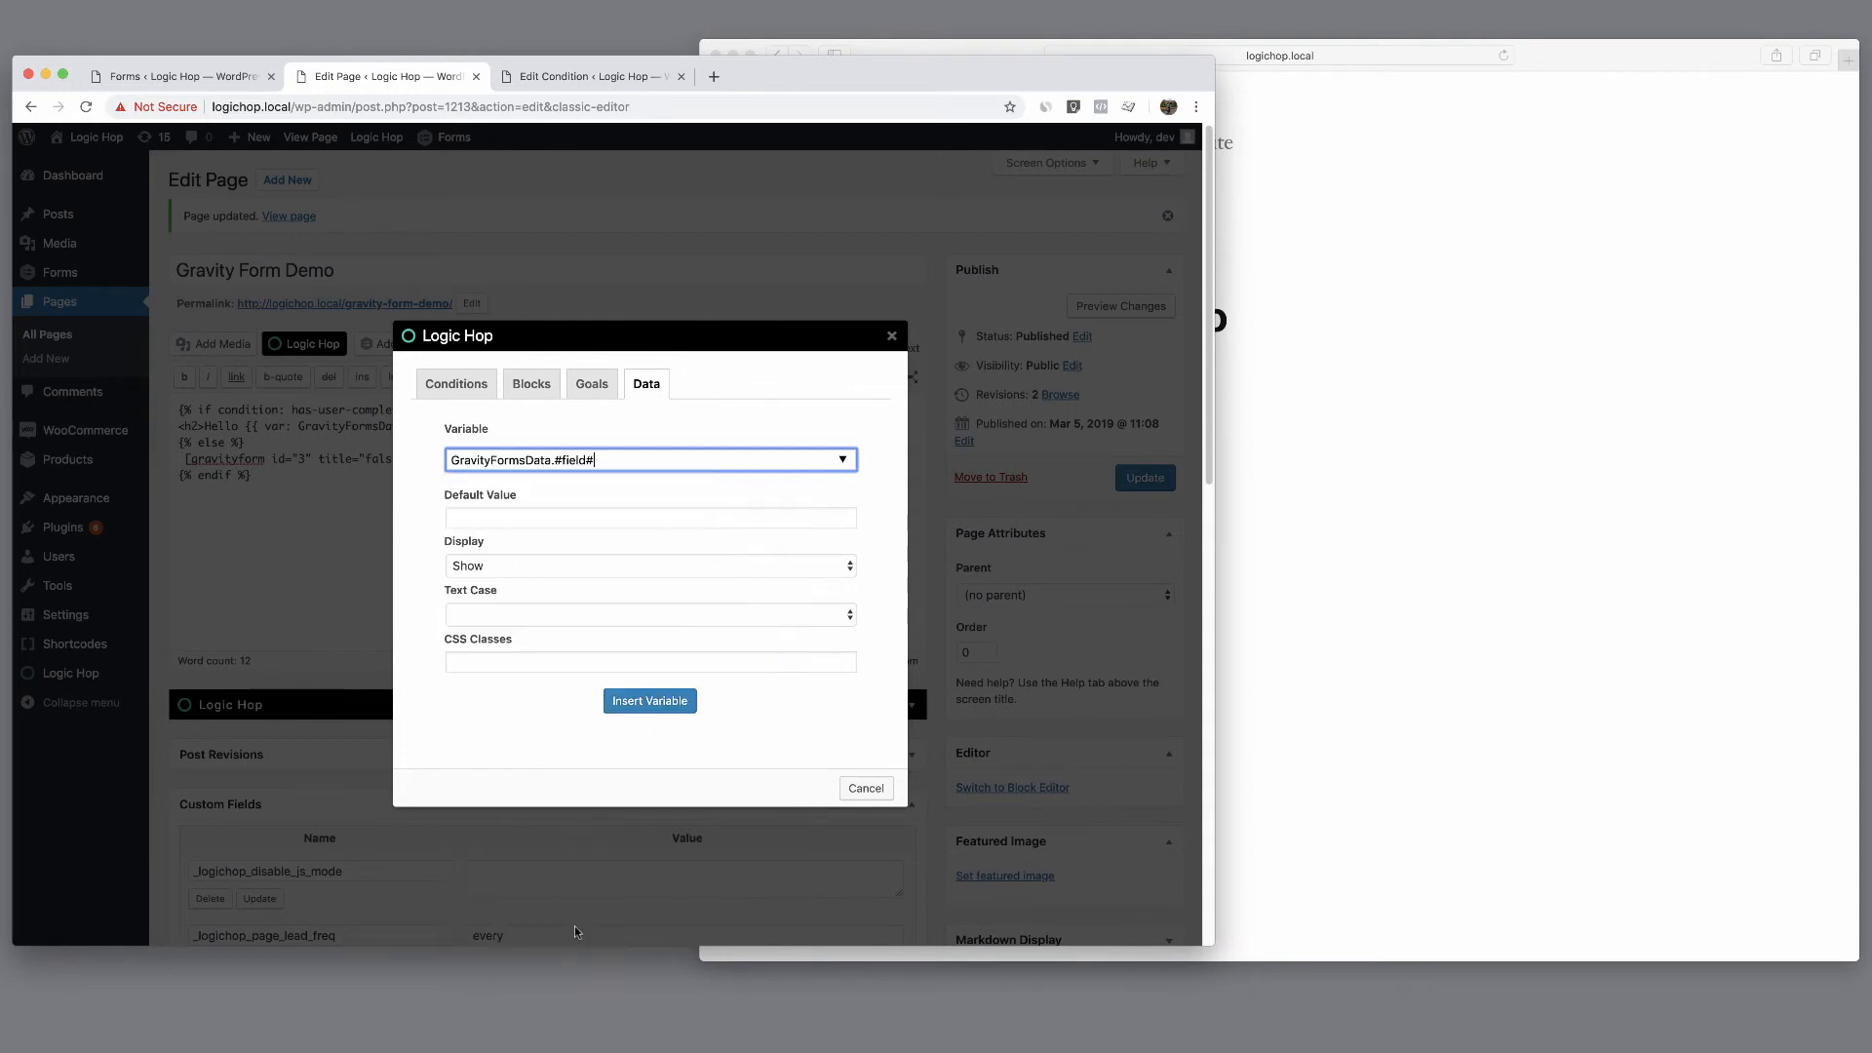
left_click_drag(552, 457, 627, 460)
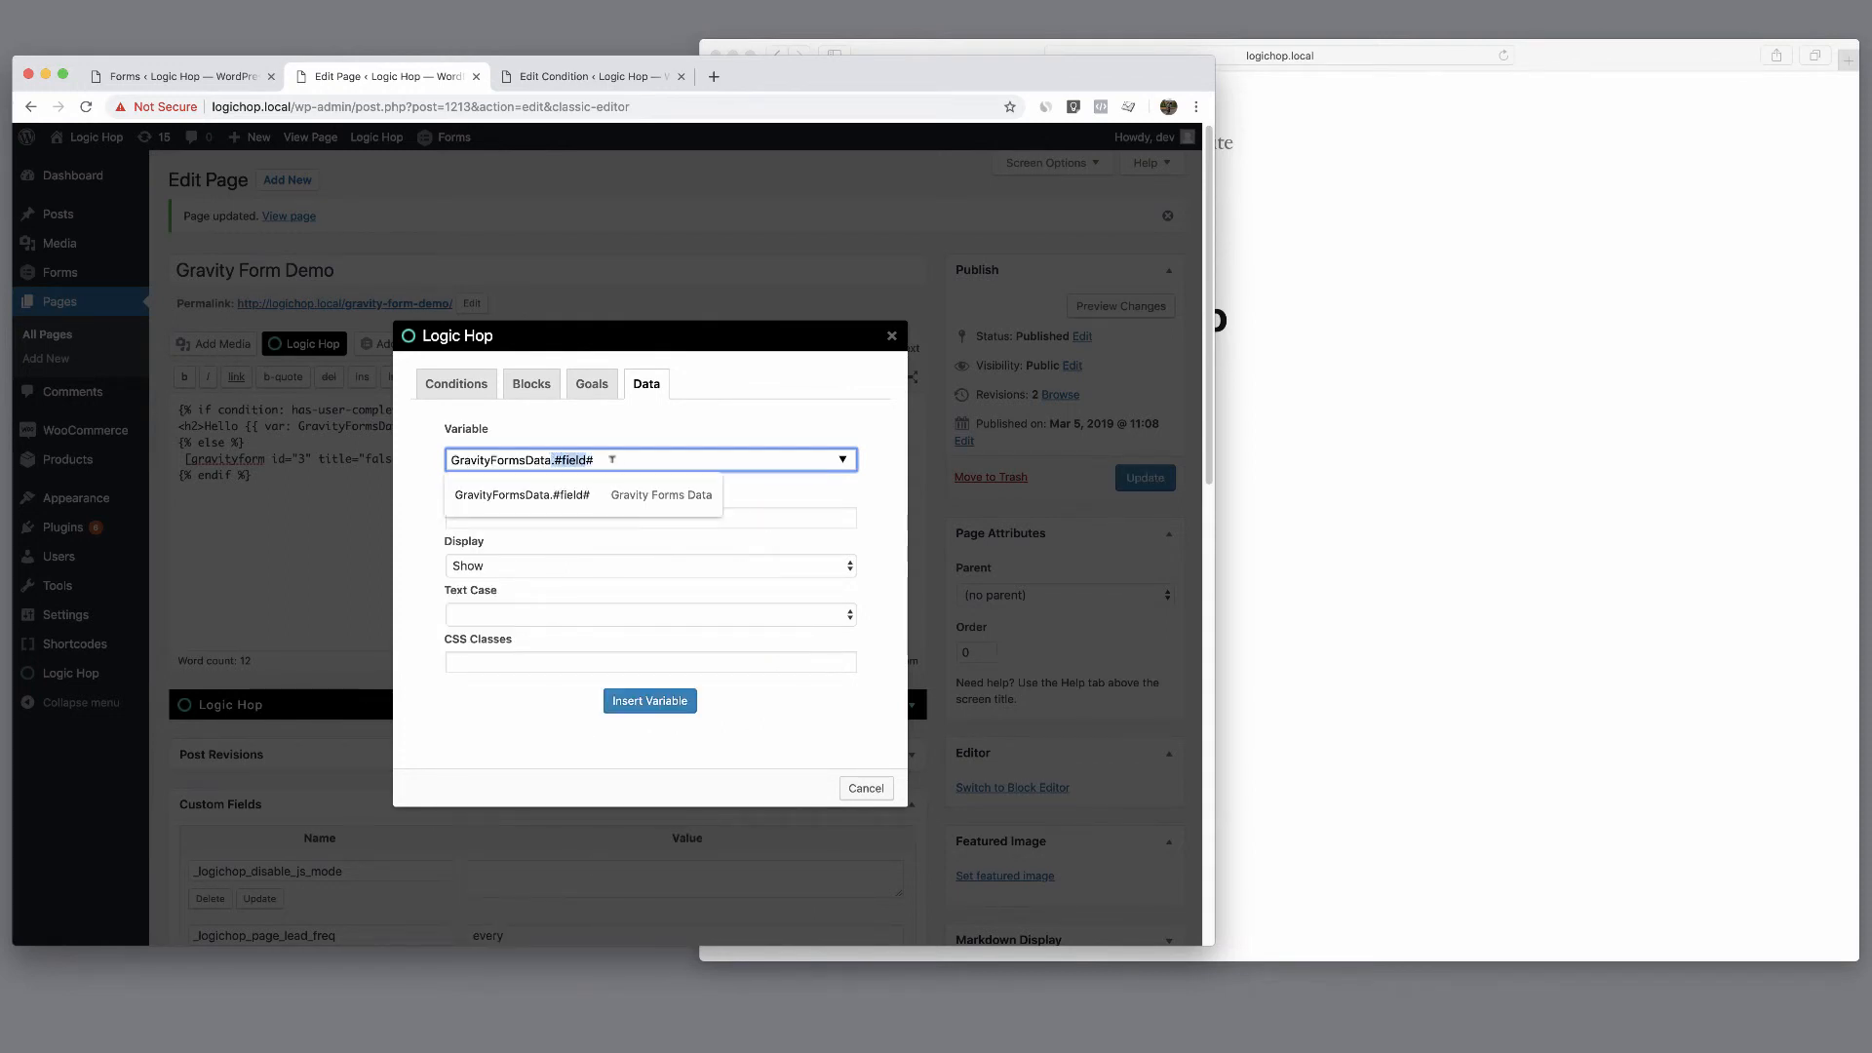
type(".F")
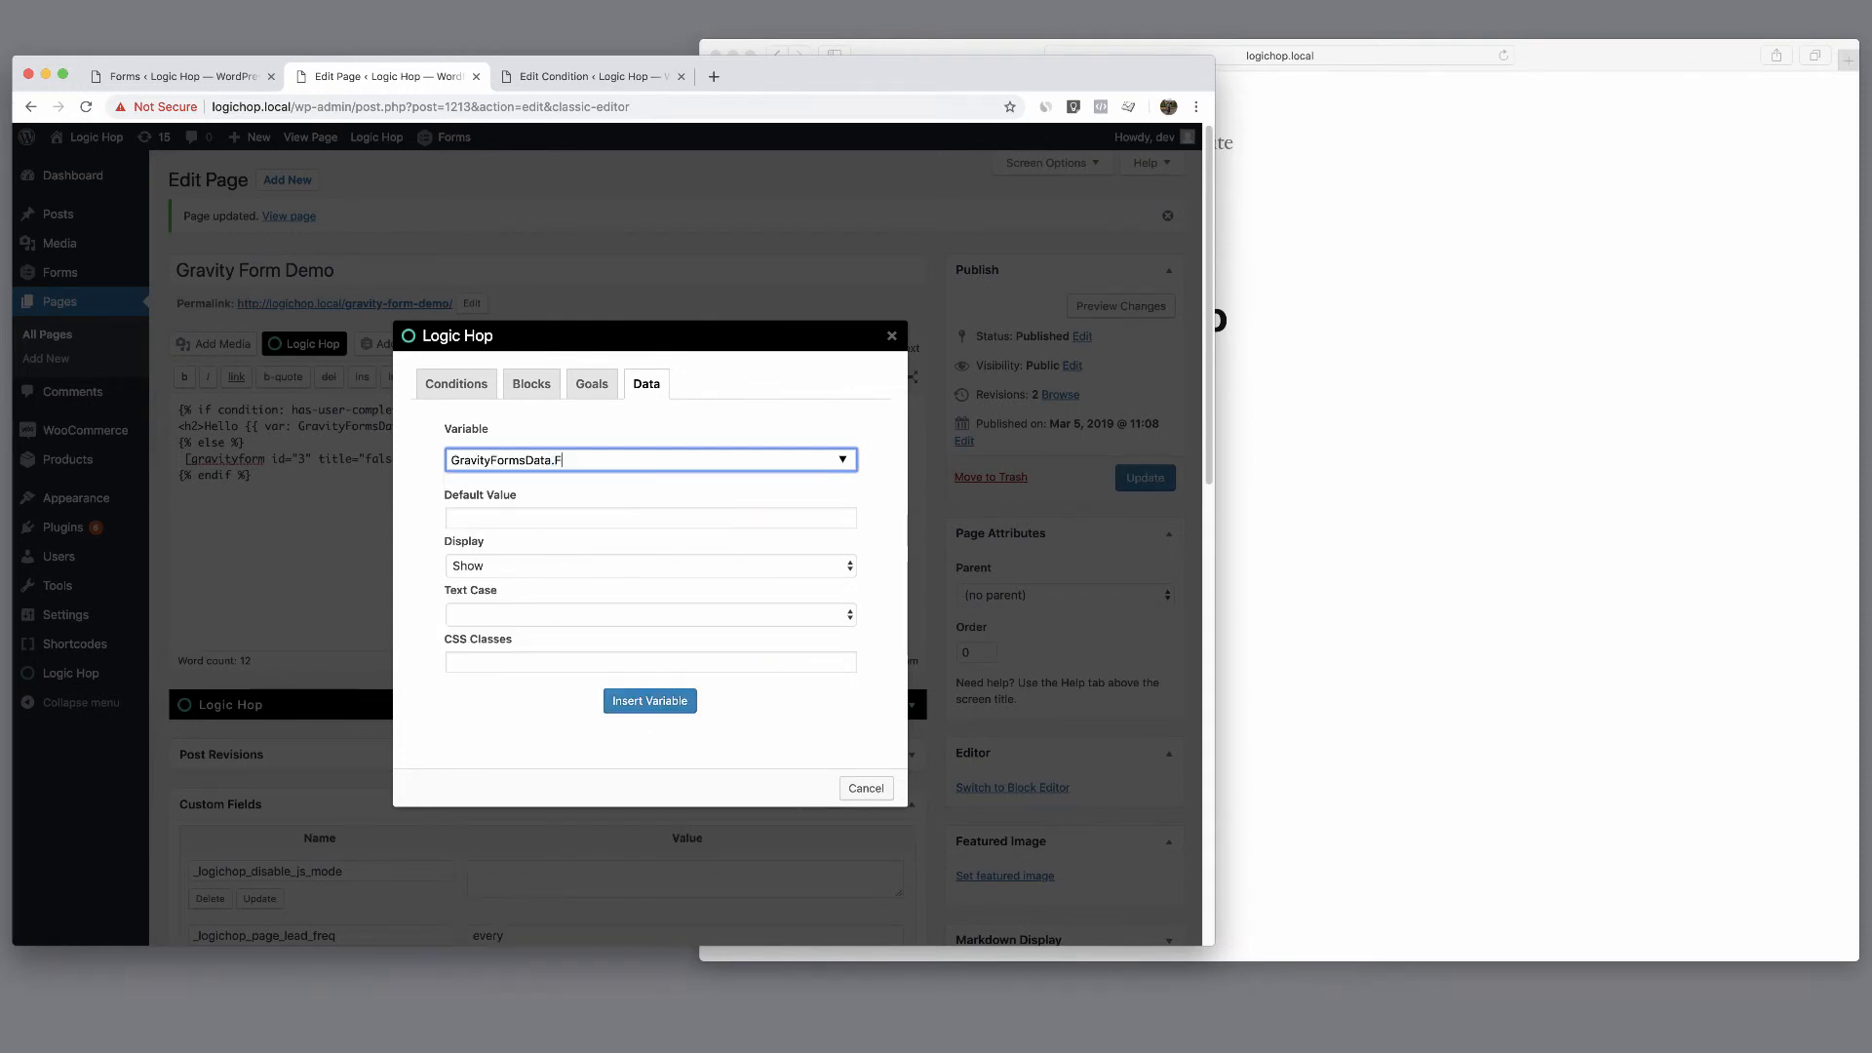
type("avorite_Color")
left_click(641, 704)
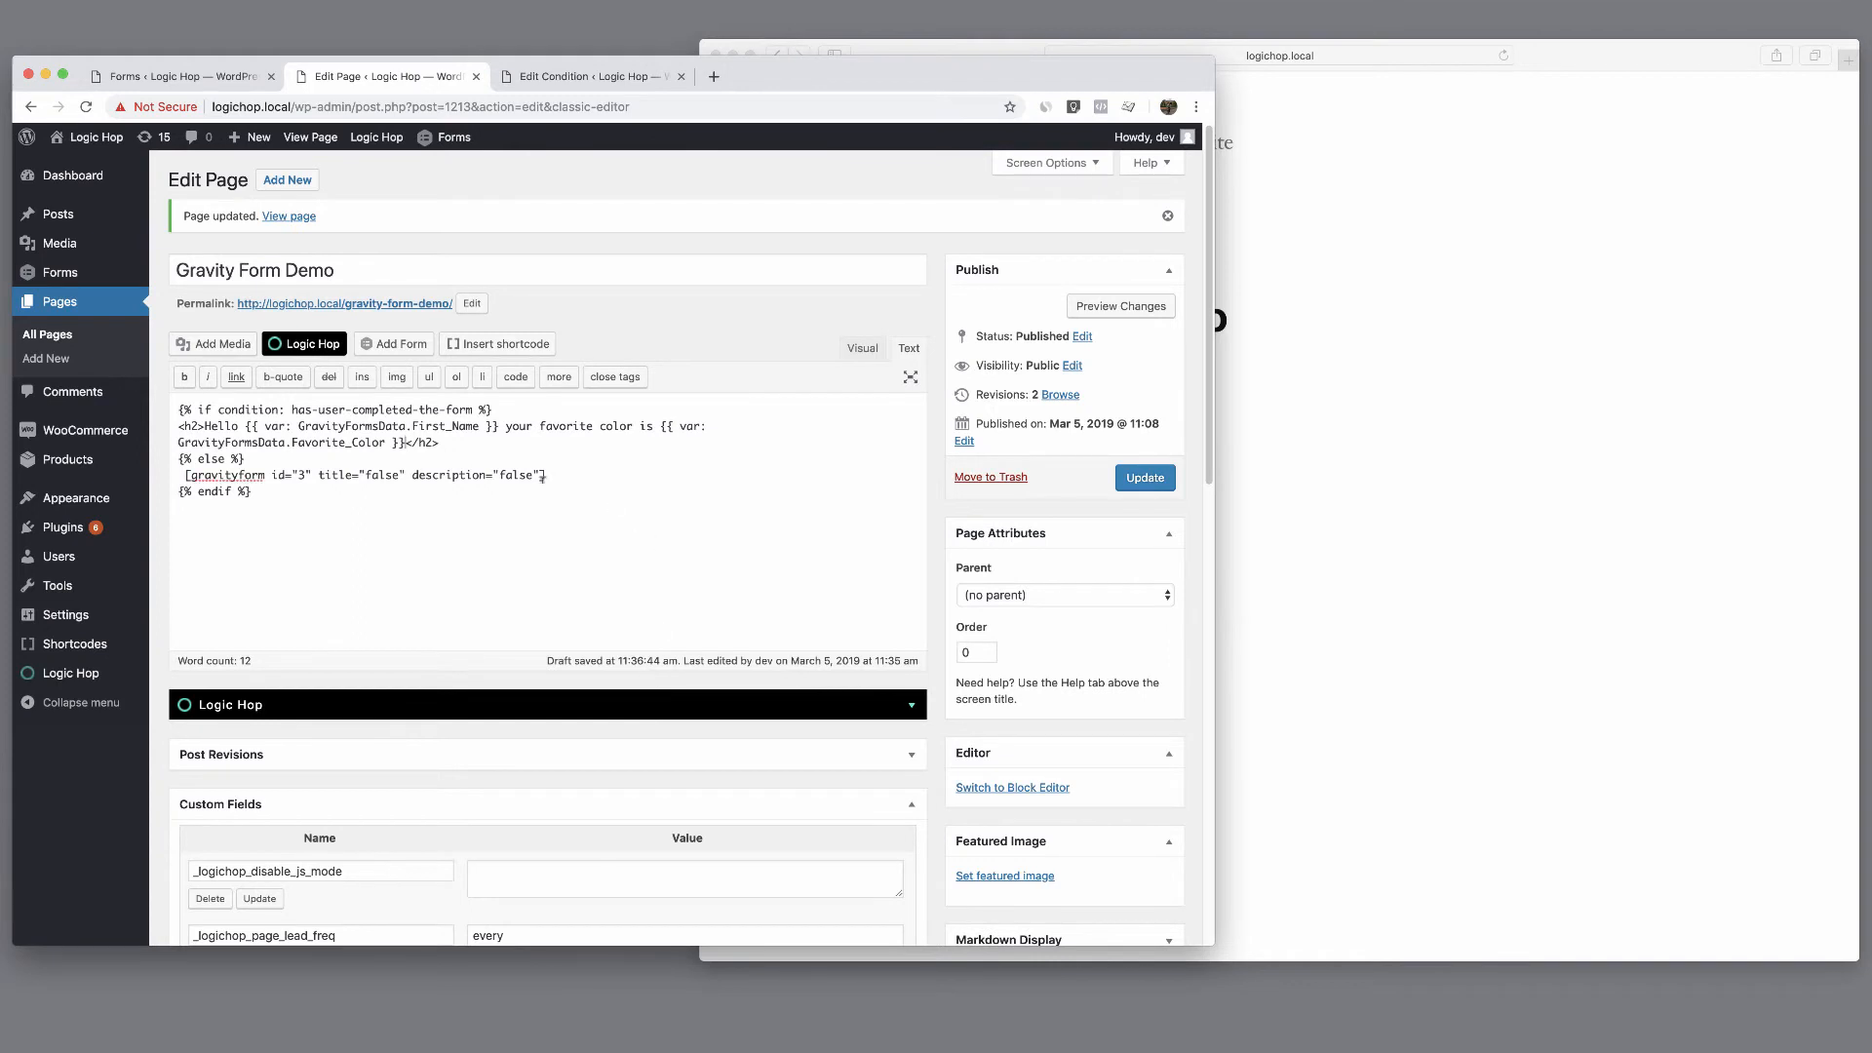
Update the page and reload the live demo page in Safari to check the favorite-color greeting.
left_click(1150, 475)
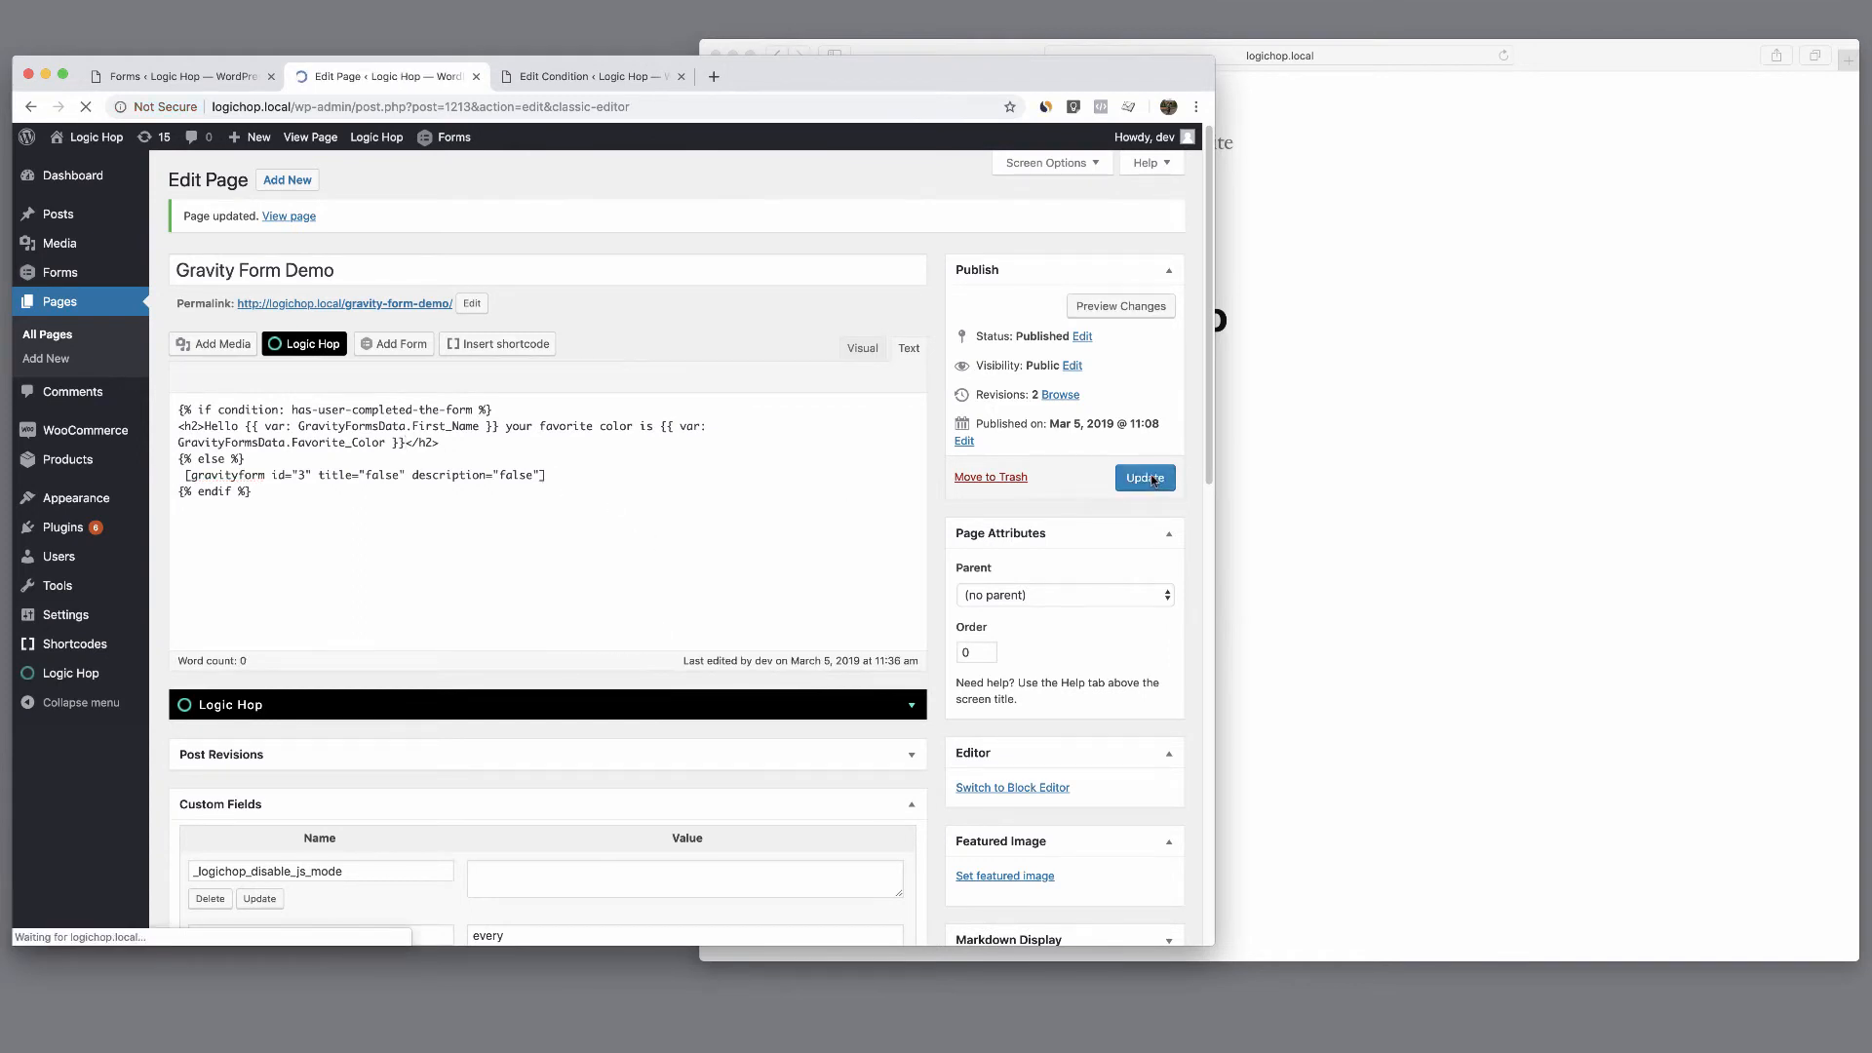
left_click(1406, 370)
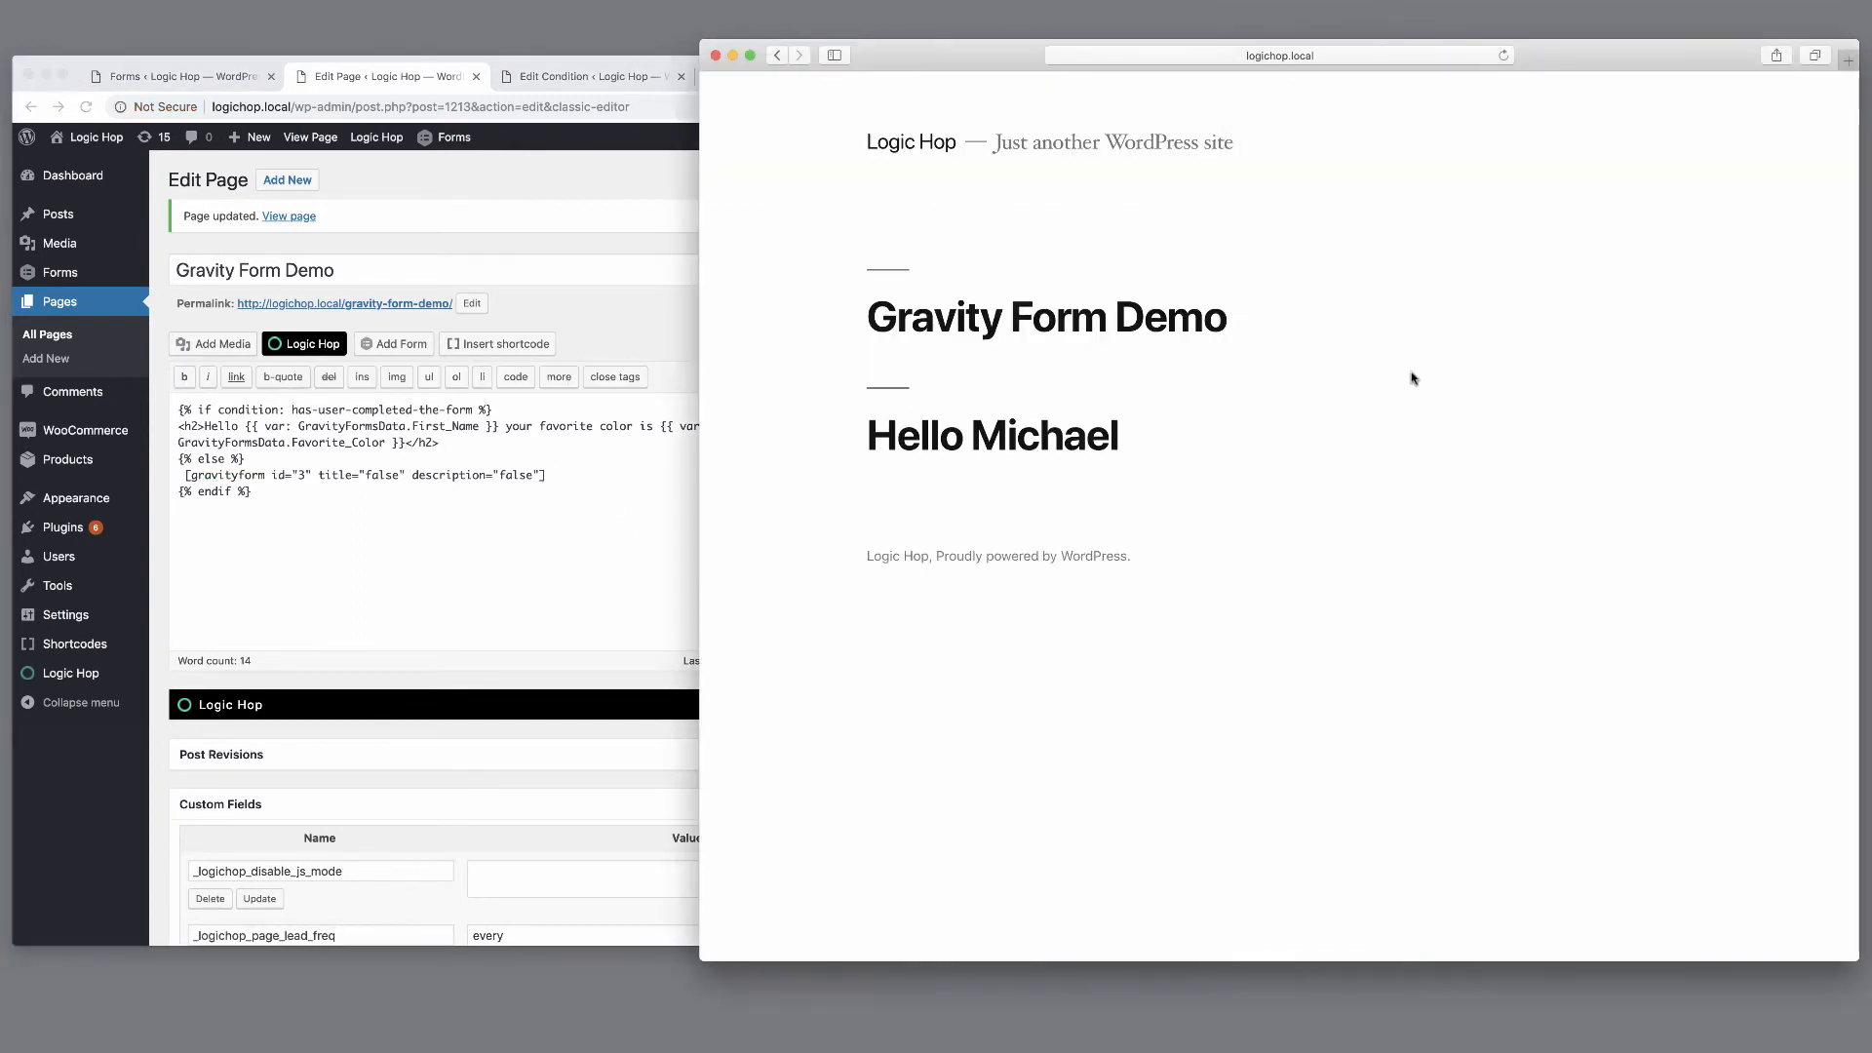
key("super+r")
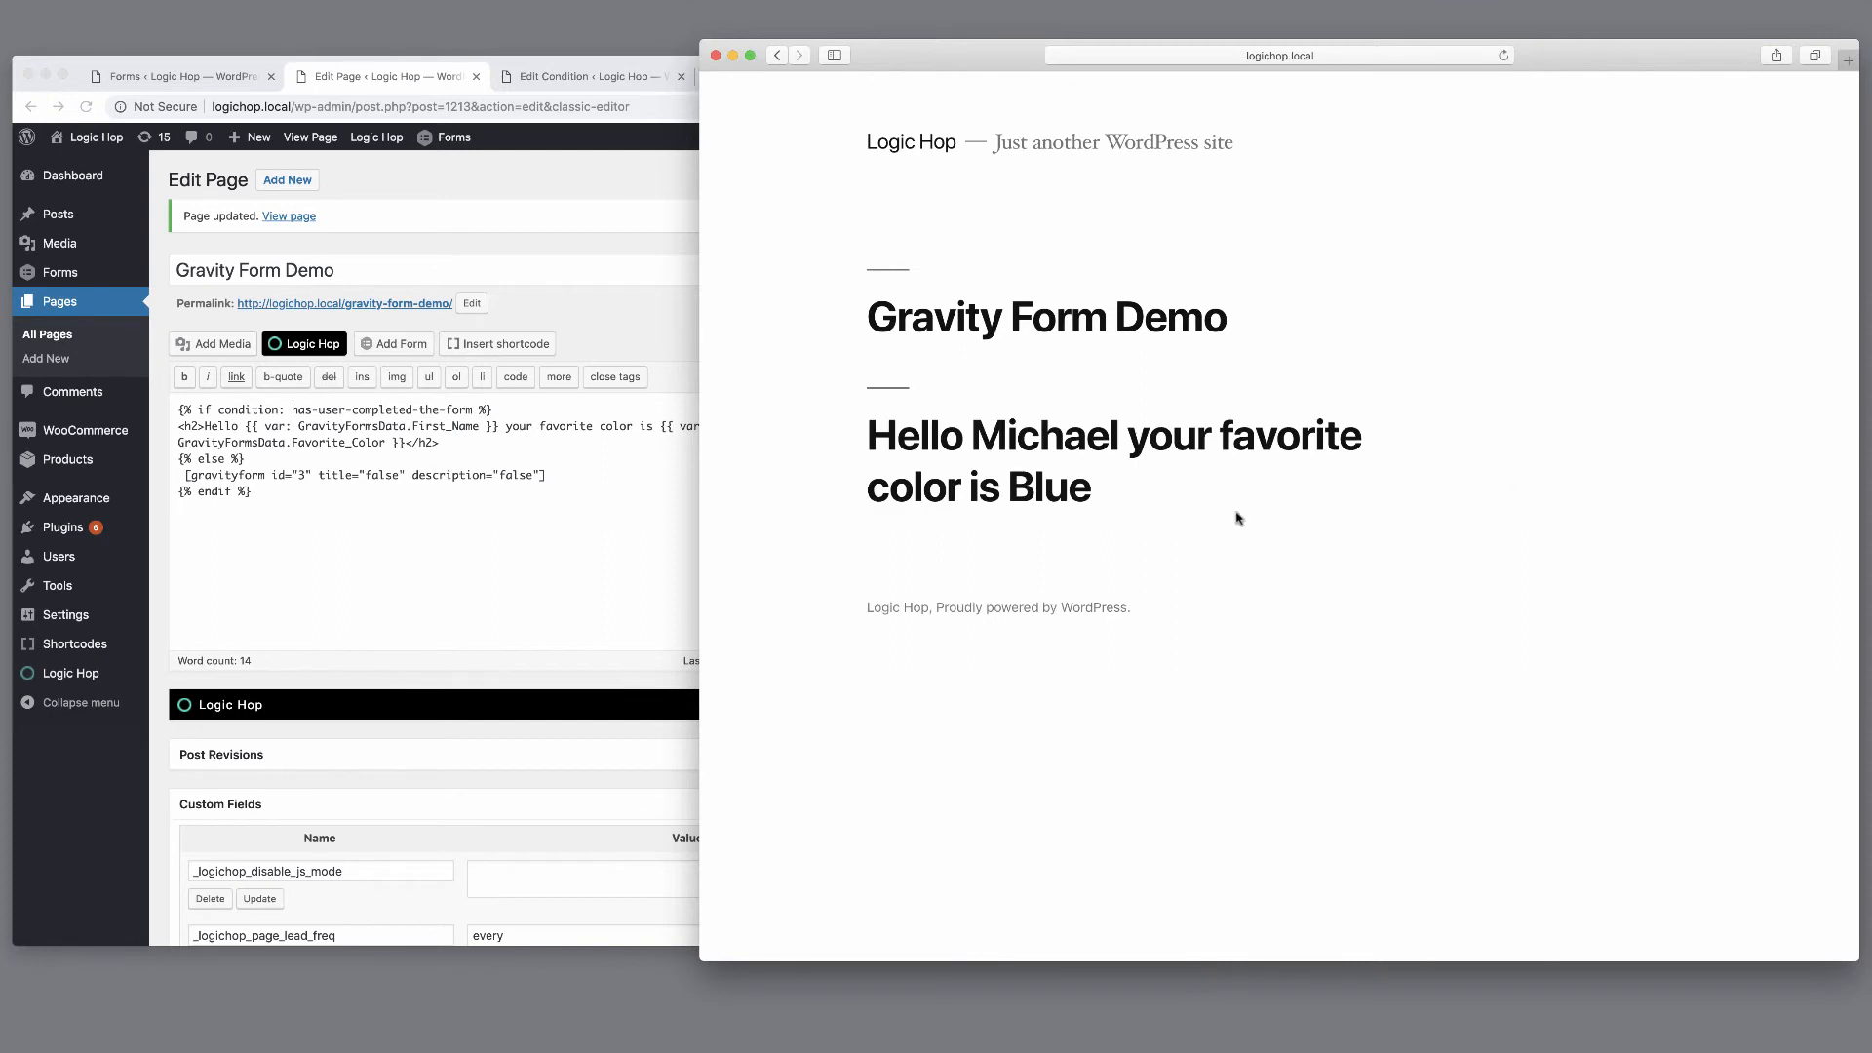
Insert Logic Hop IF logic with the condition "Favorite color is blue" below the existing conditional block in the page editor.
left_click(474, 528)
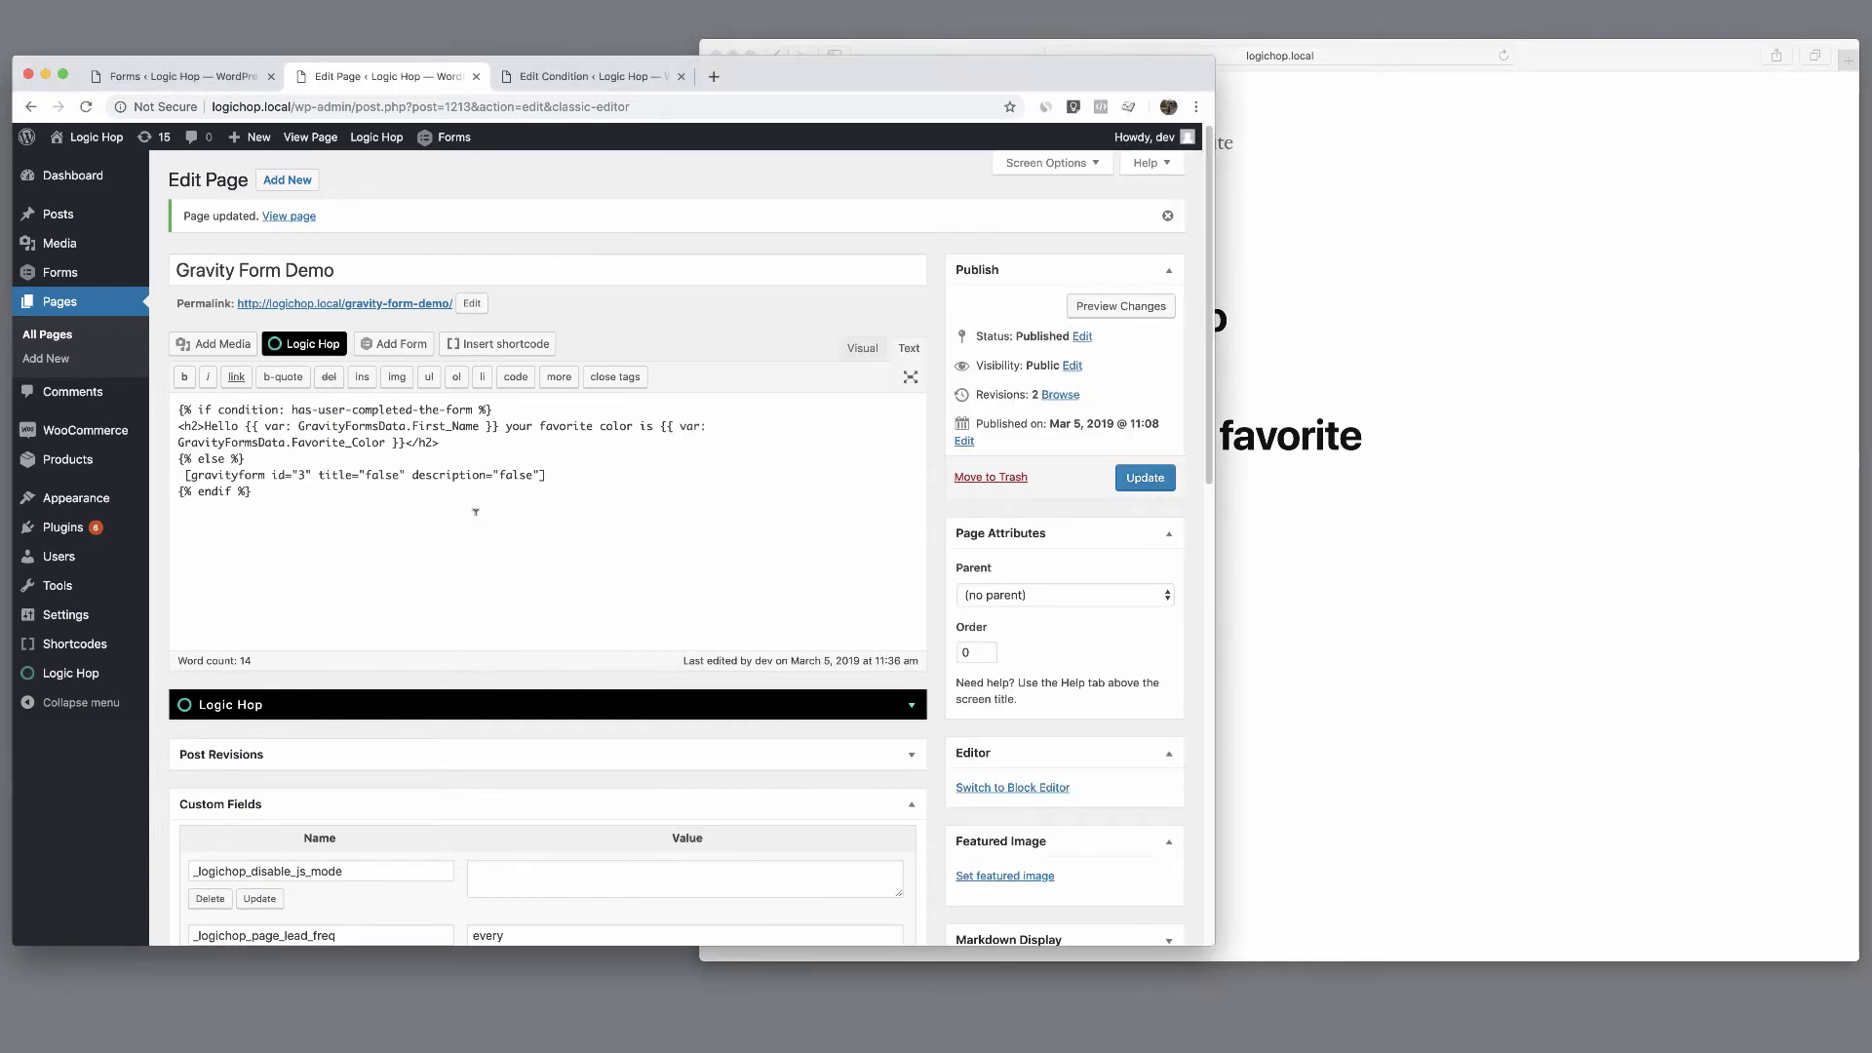
key("Return")
left_click(329, 346)
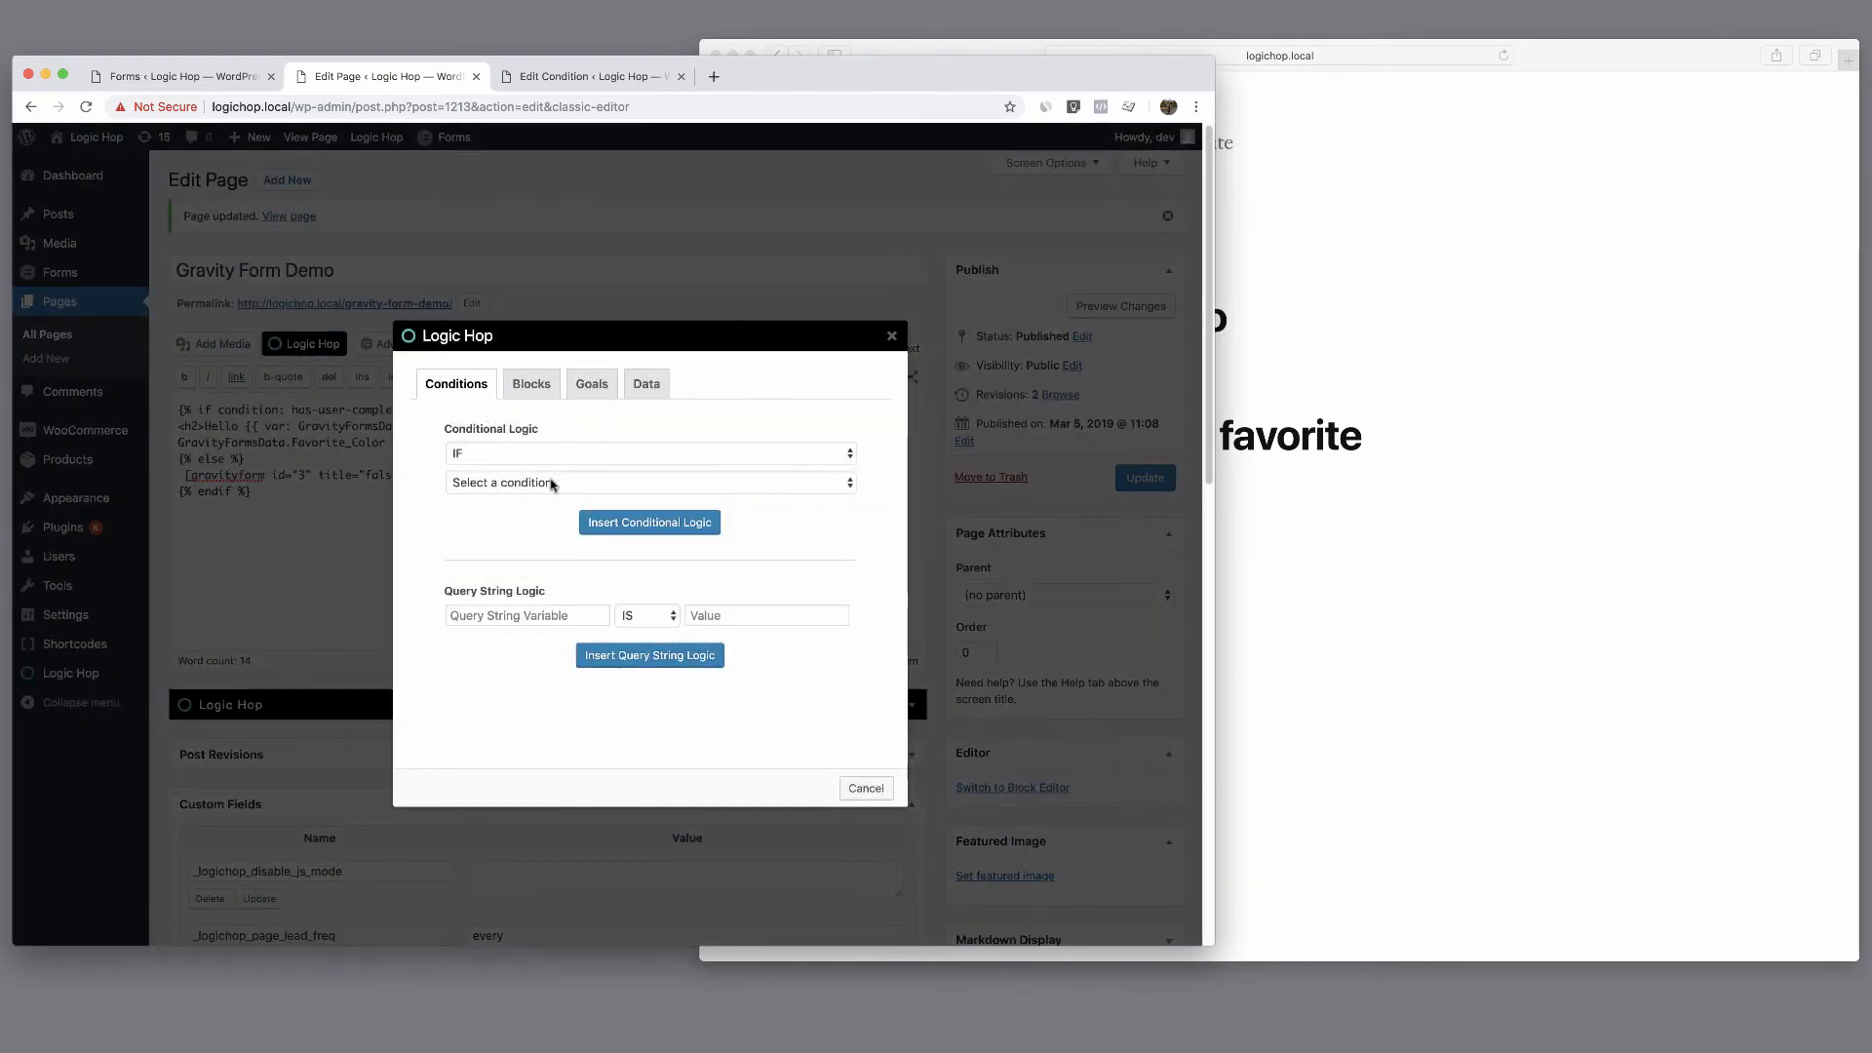
left_click(552, 484)
left_click(586, 499)
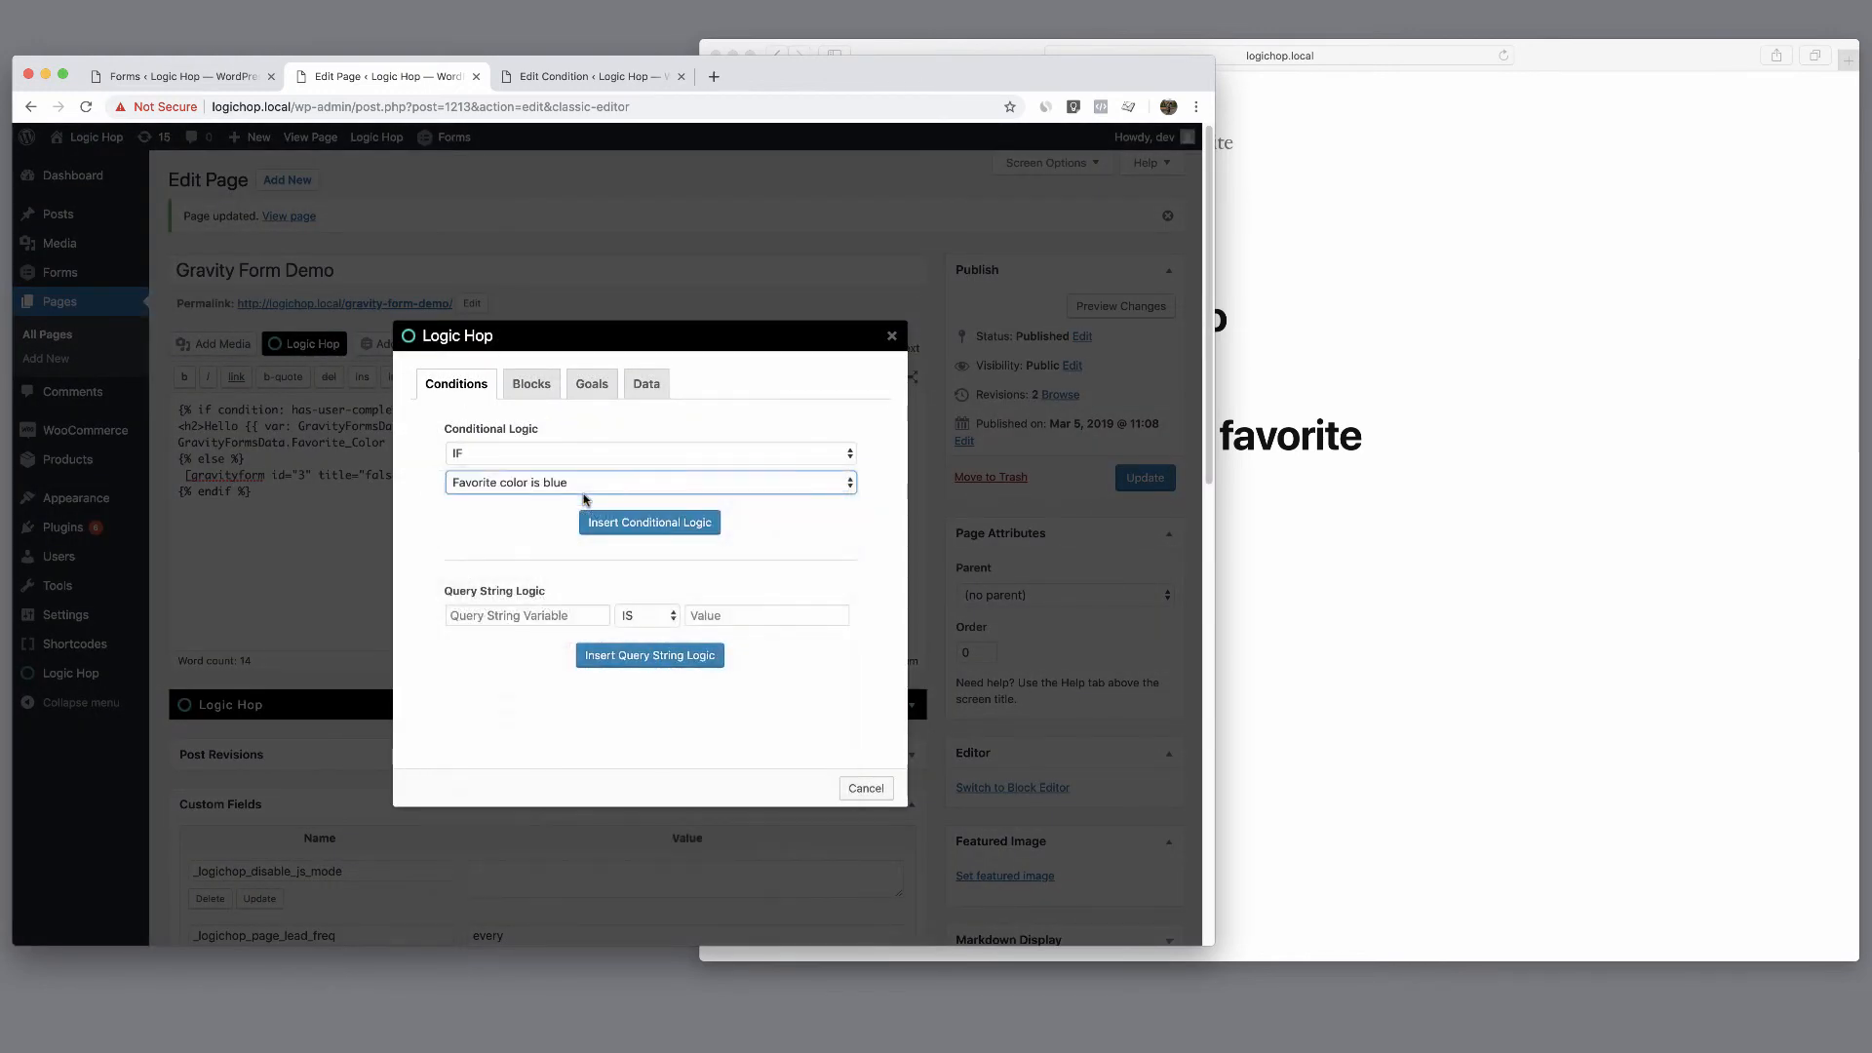
left_click(620, 523)
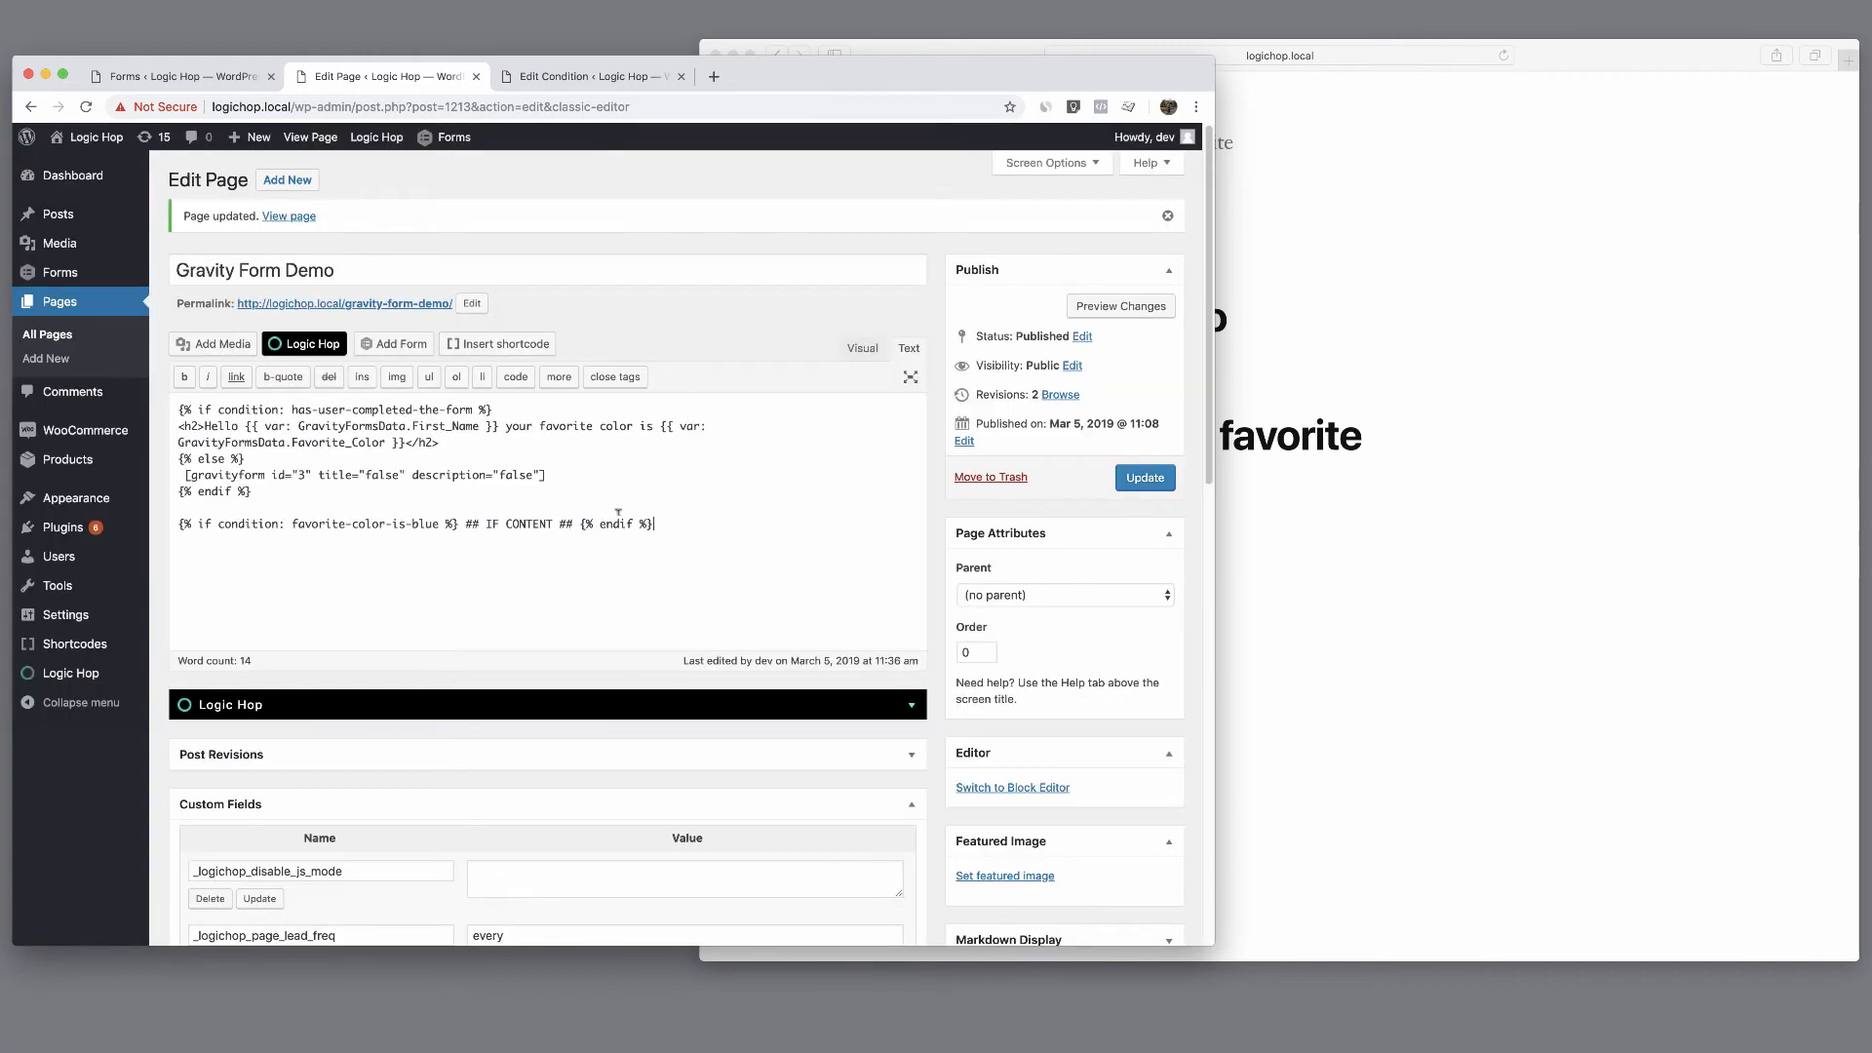
Replace the placeholder content of the favorite-color-is-blue condition with the h2 heading "You LOVE blue" on its own line.
left_click_drag(583, 523, 459, 524)
key("Return")
key("Return")
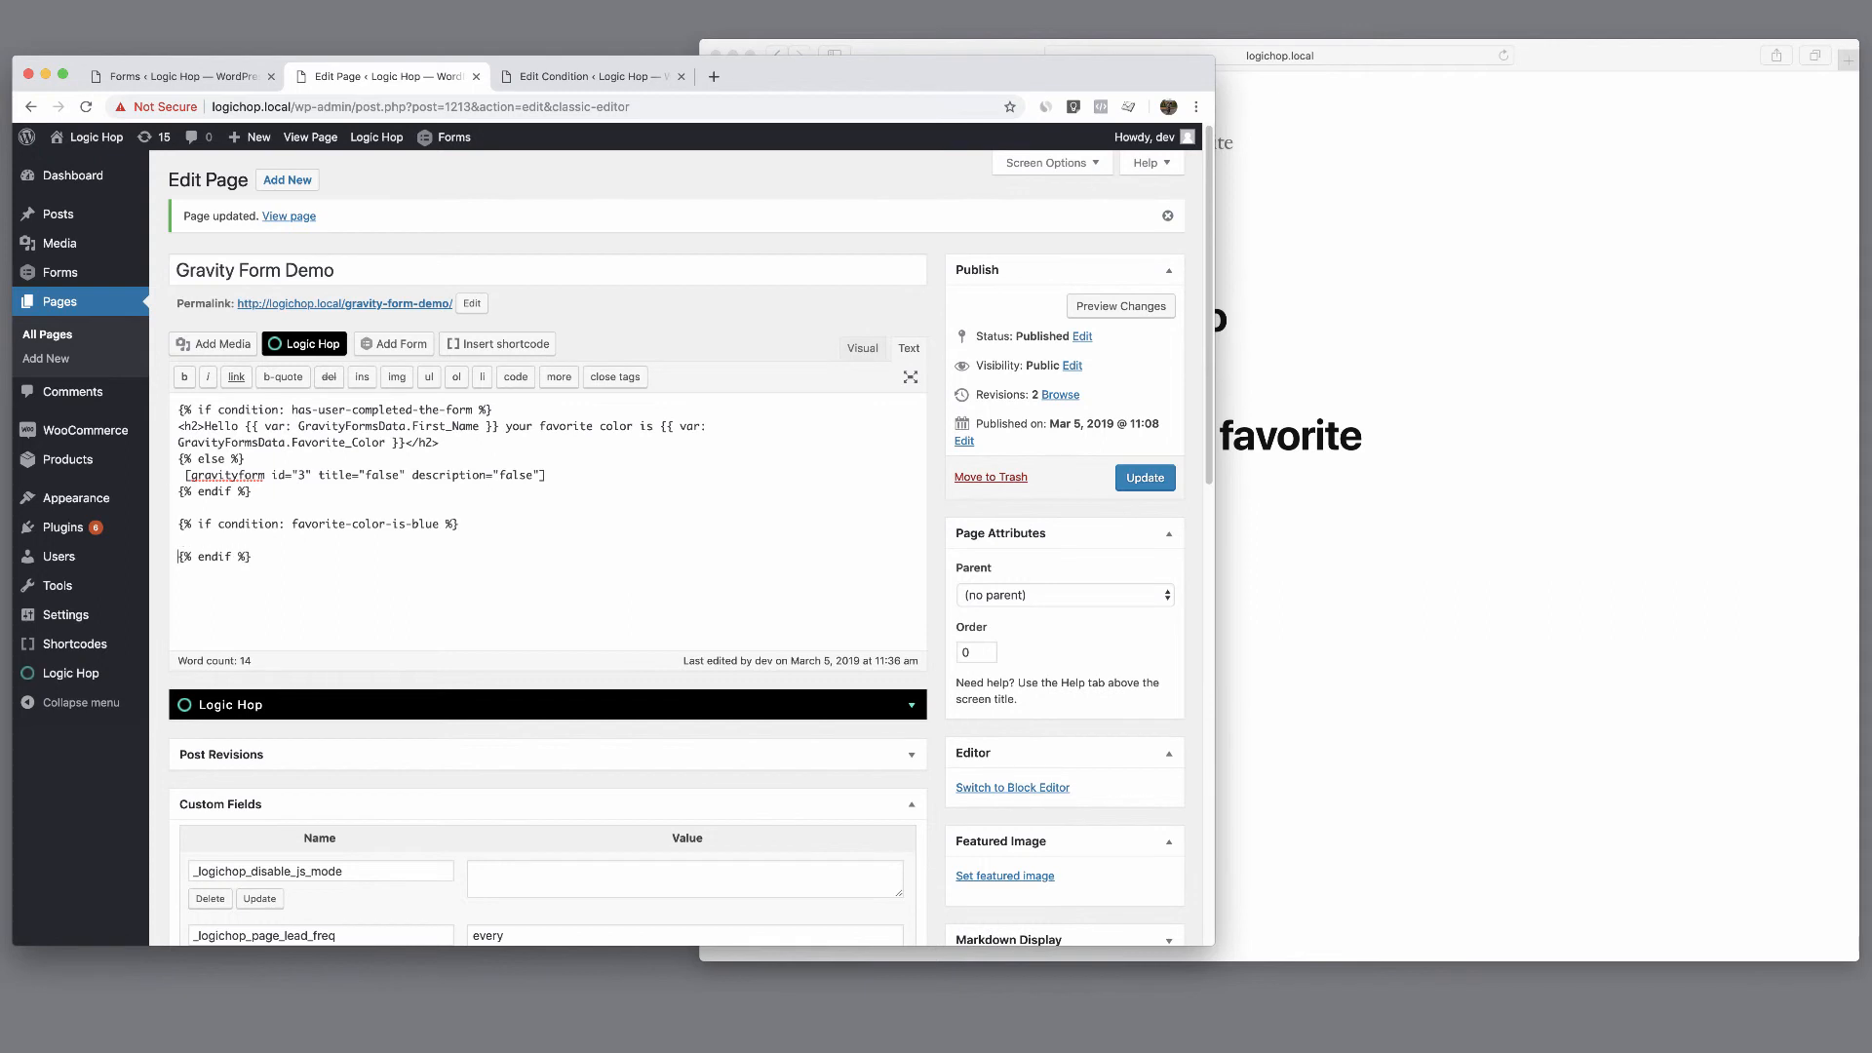
double_click(307, 525)
left_click_drag(178, 426, 206, 426)
key("ctrl+c")
left_click(235, 540)
key("ctrl+v")
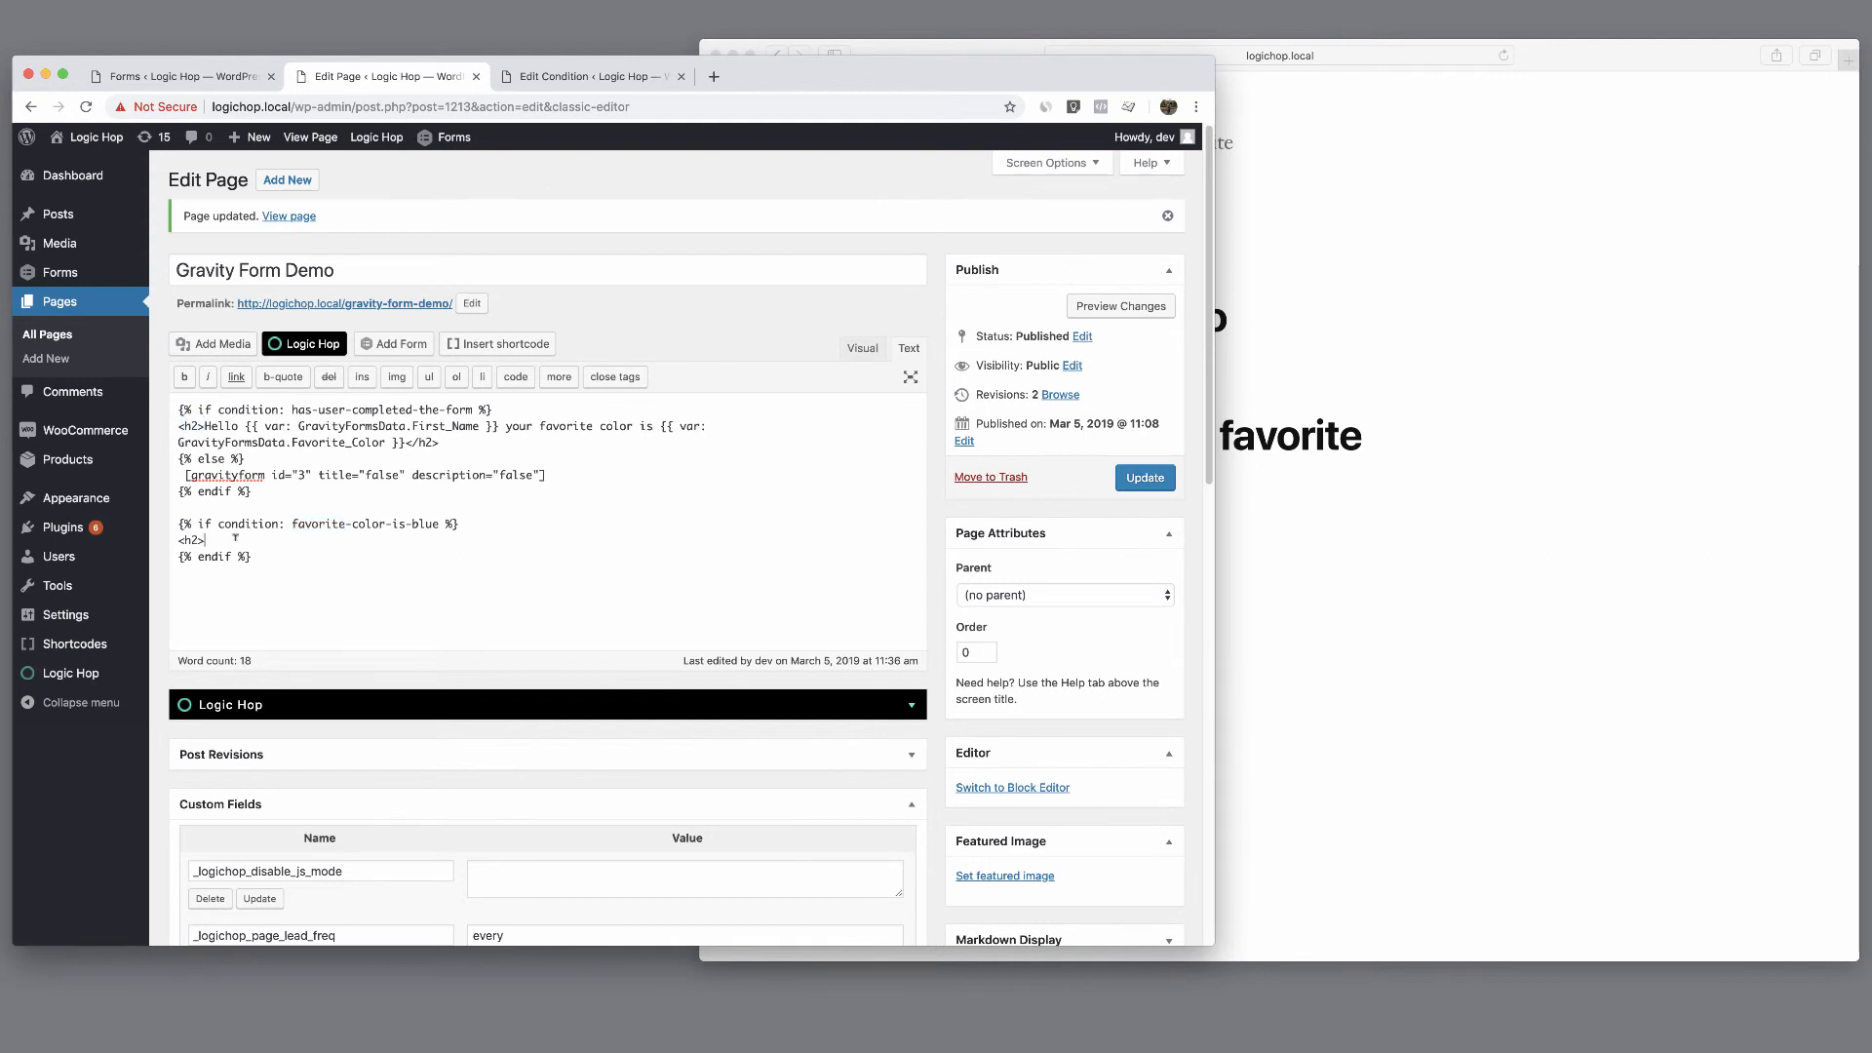
type("You LOVE blue</")
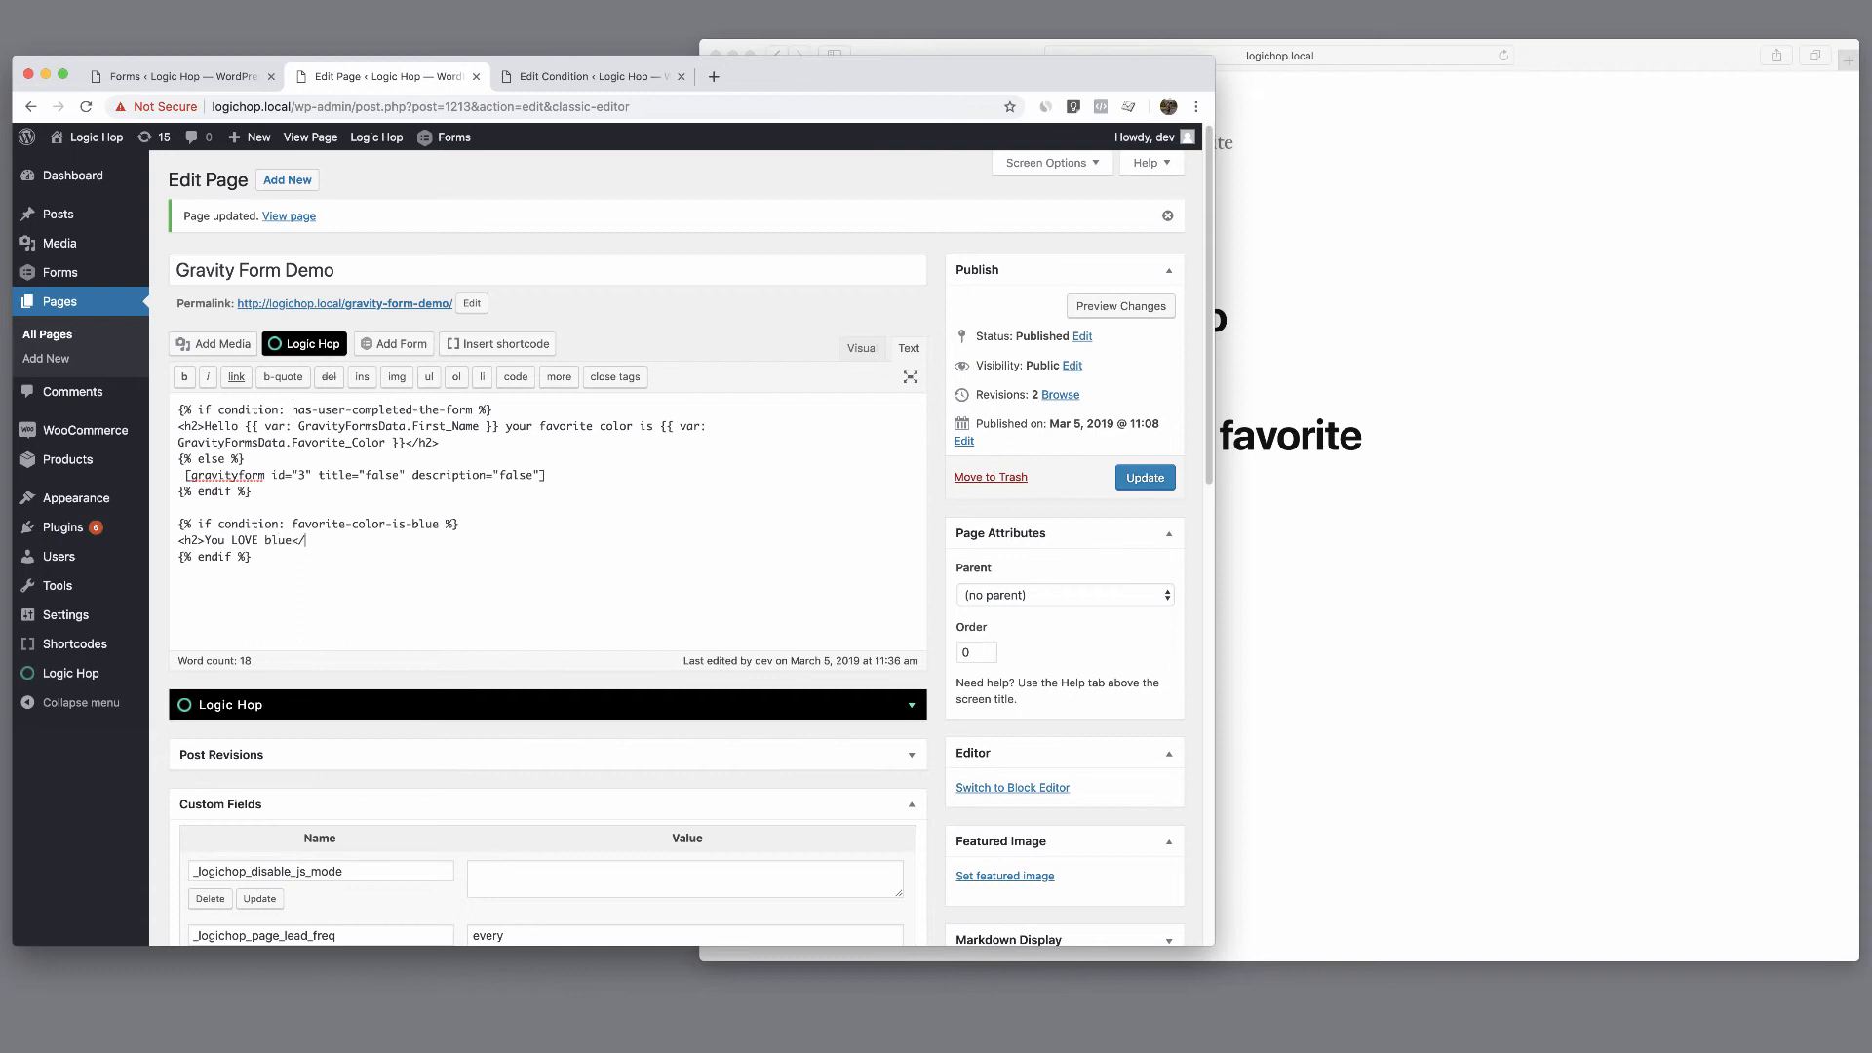
type("h2>")
Save the page with the new blue condition and refresh the live demo page in Safari.
left_click(1146, 480)
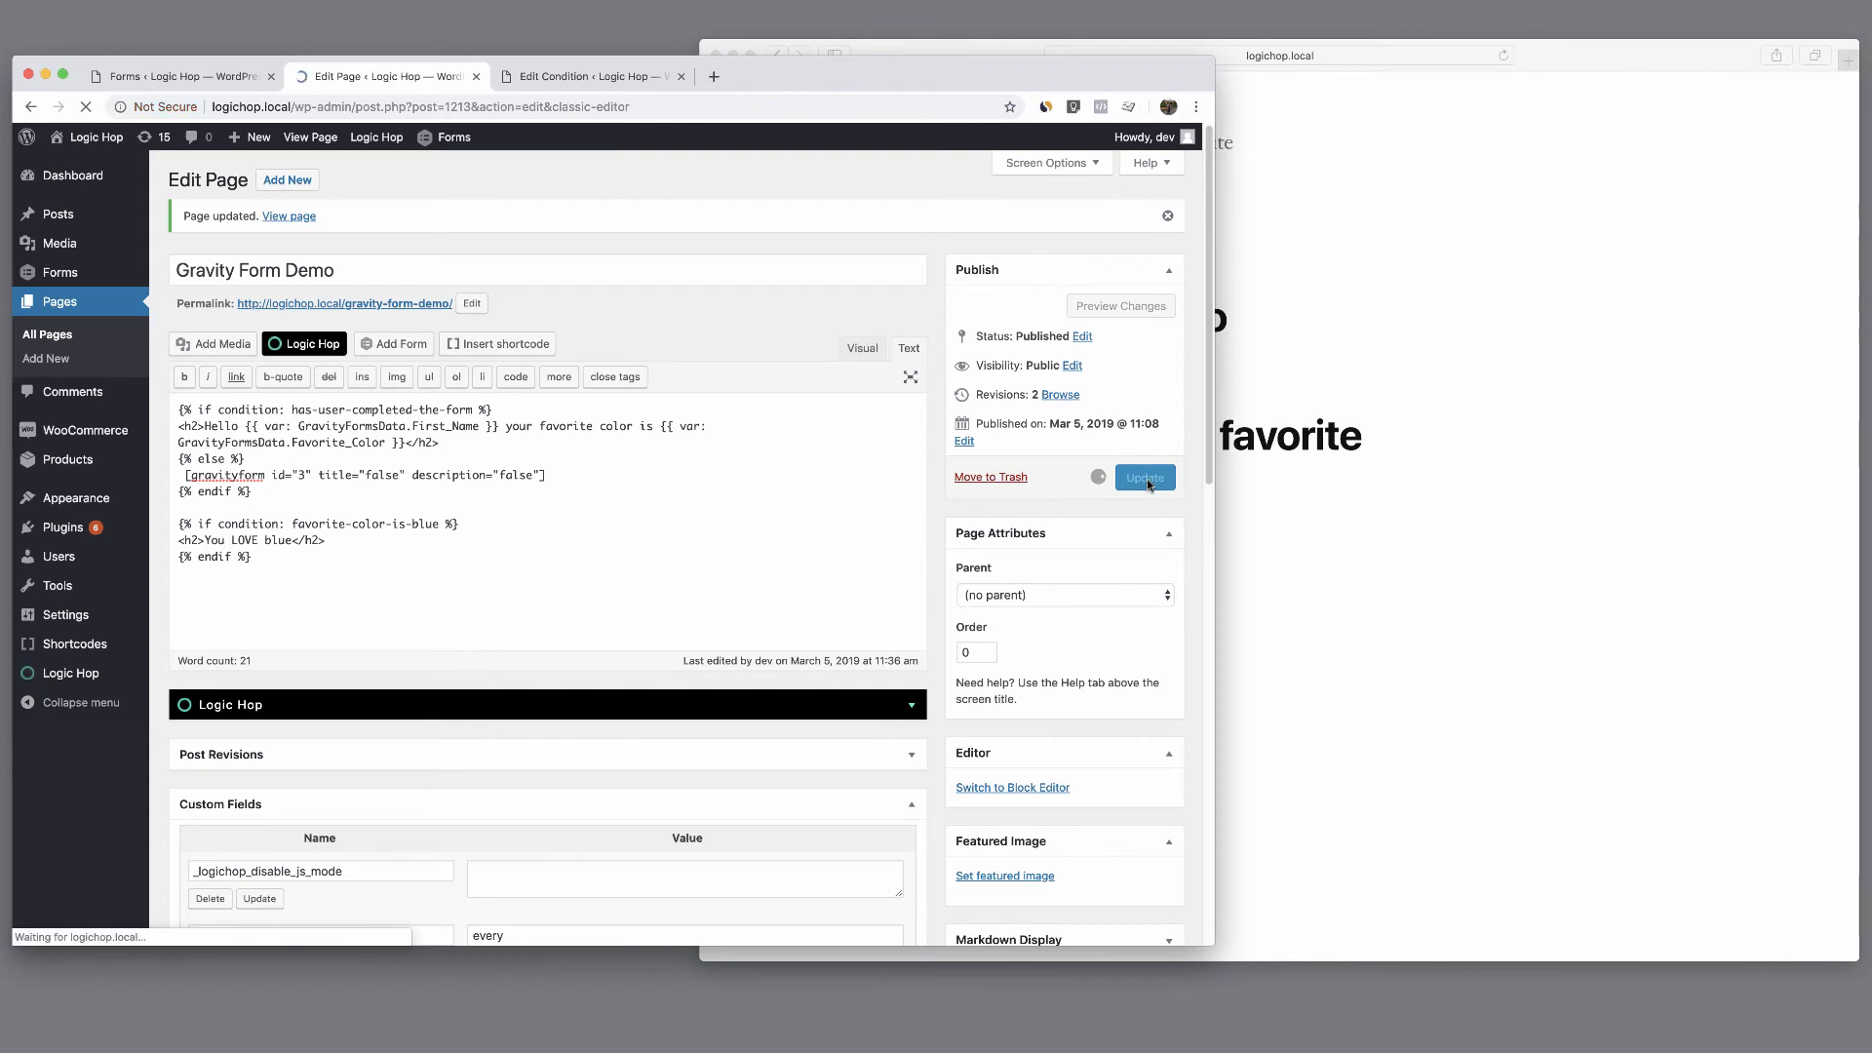
left_click(1465, 517)
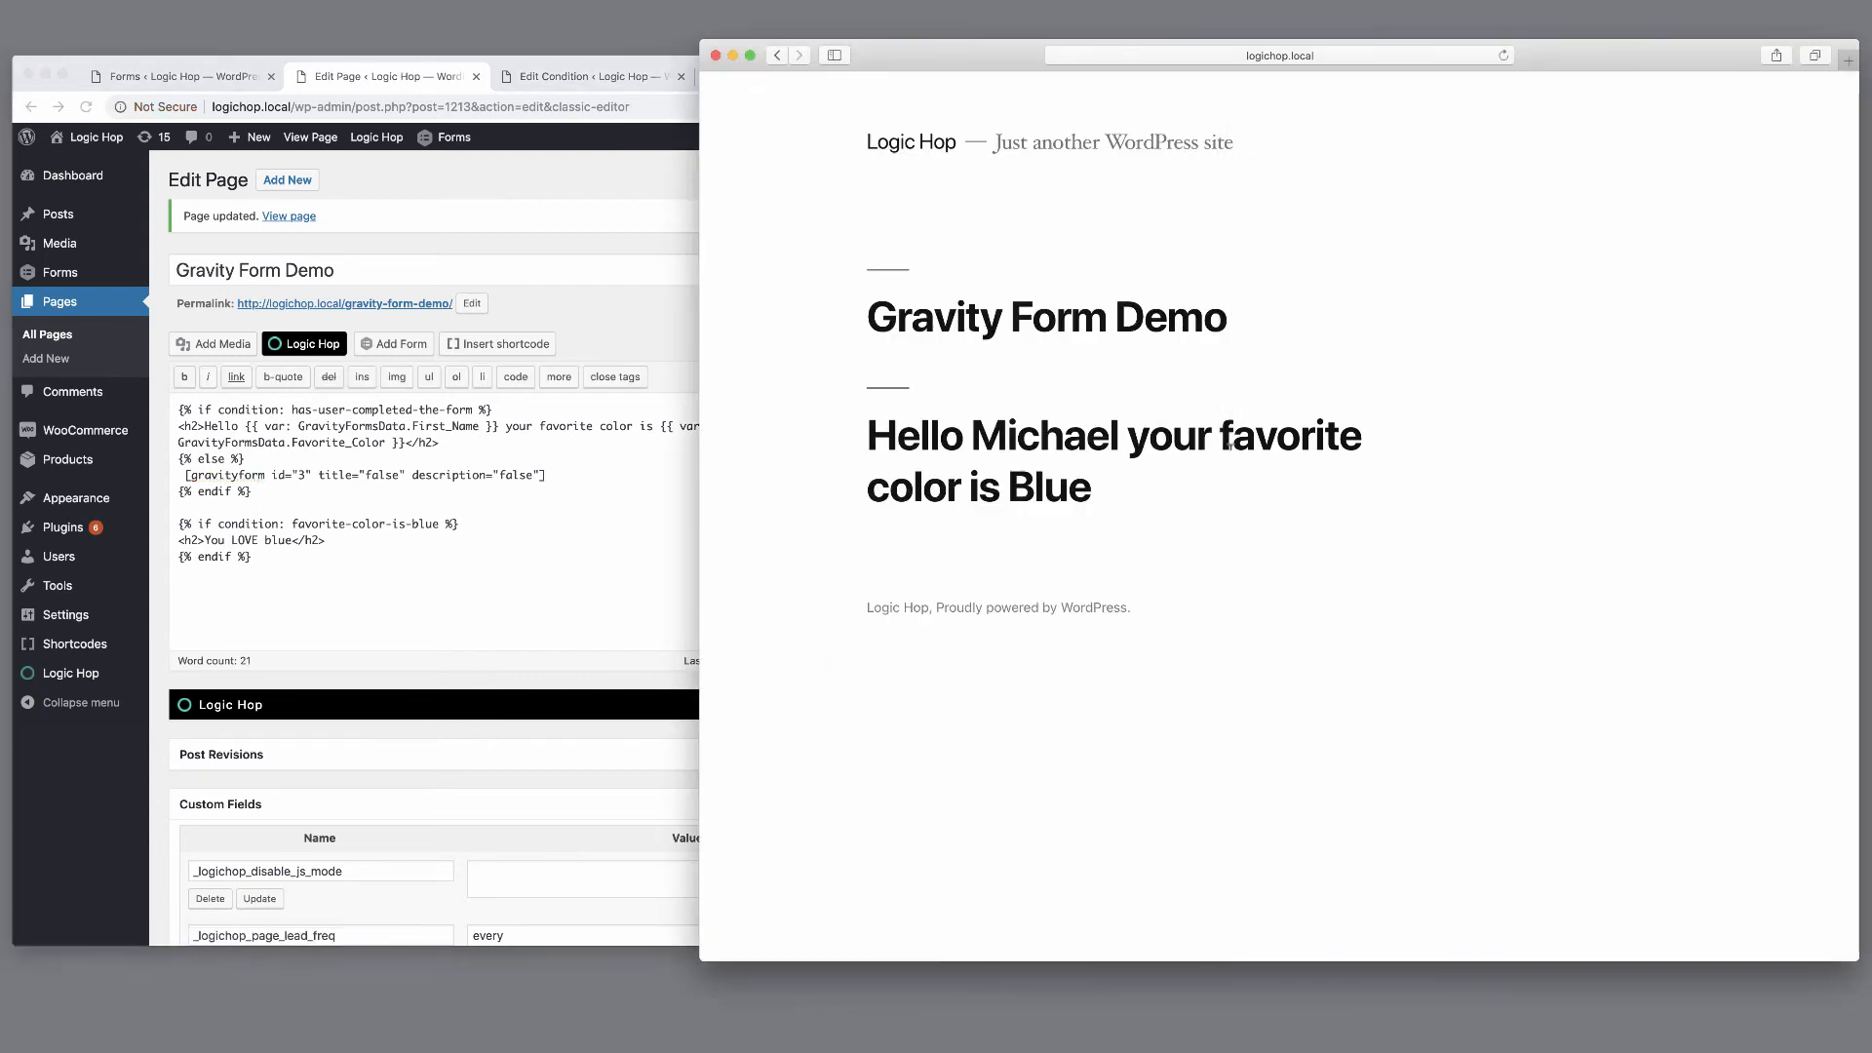
key("super+r")
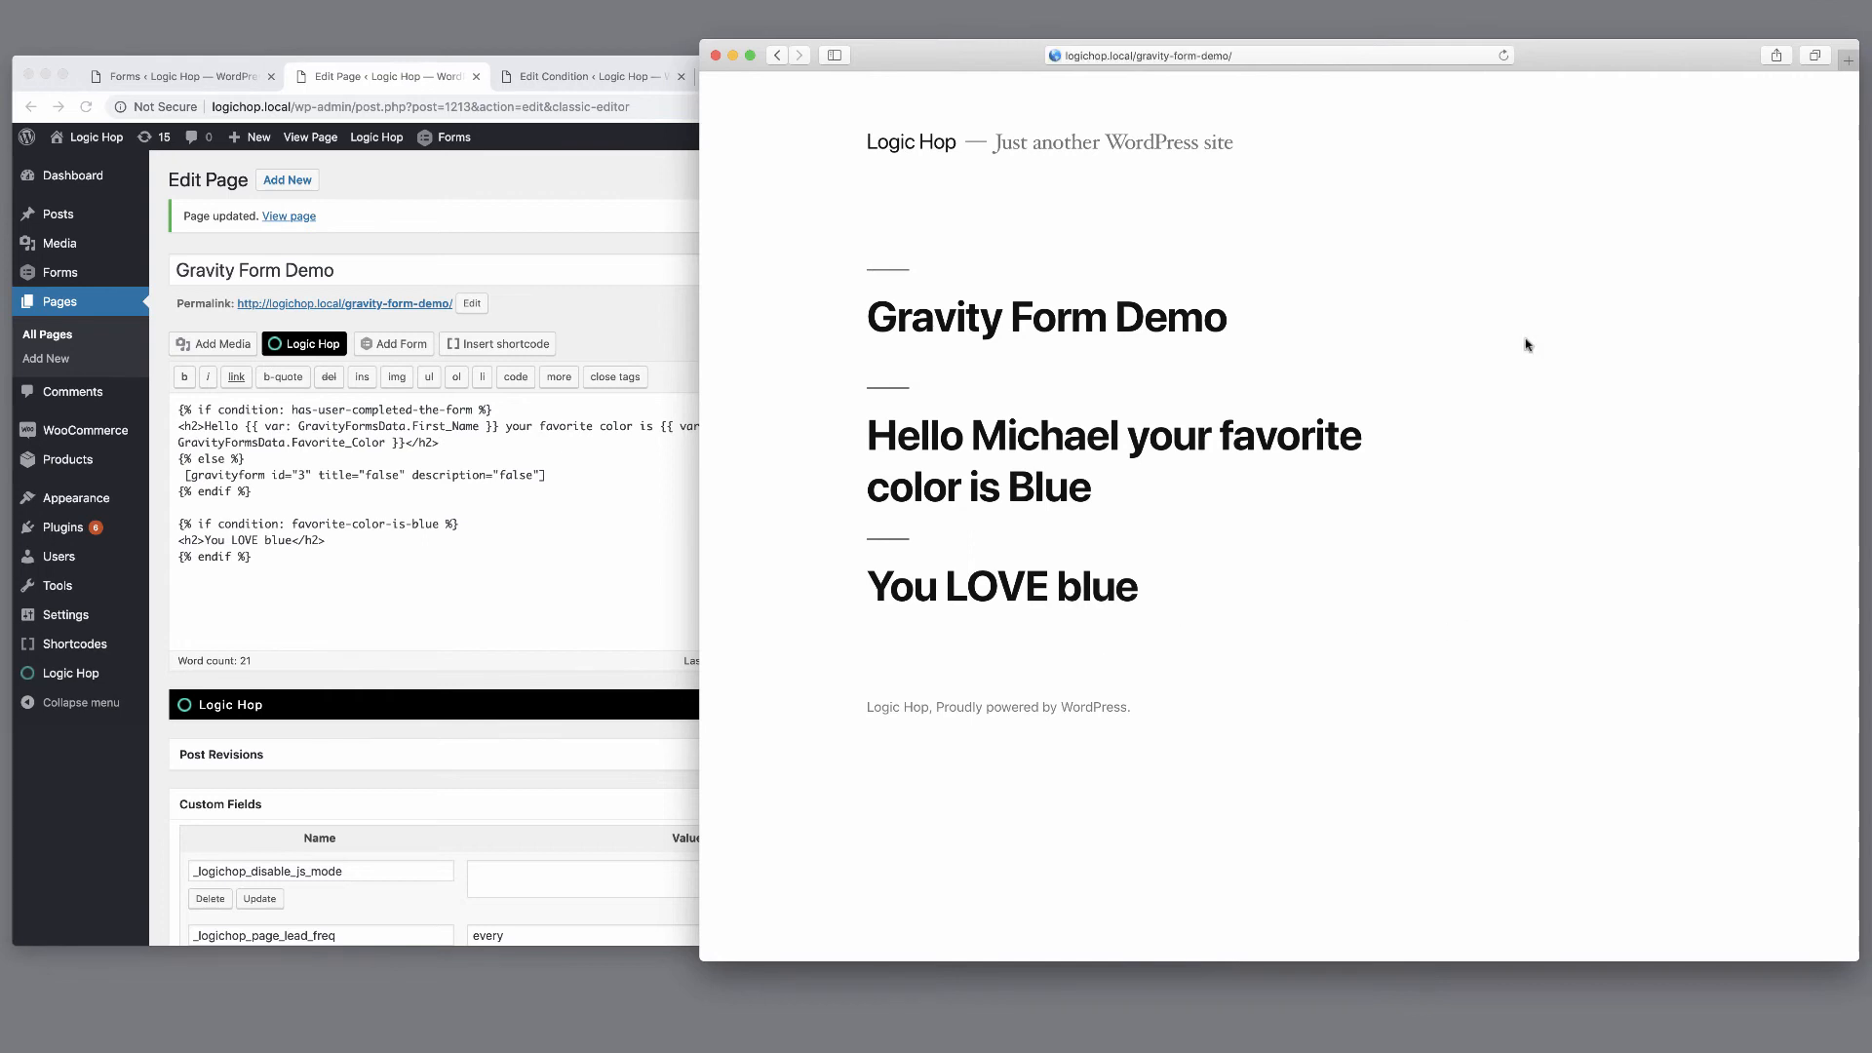
Open a new private Safari window and load logichop.local/gravity-form-demo/ in it.
key("super+shift+n")
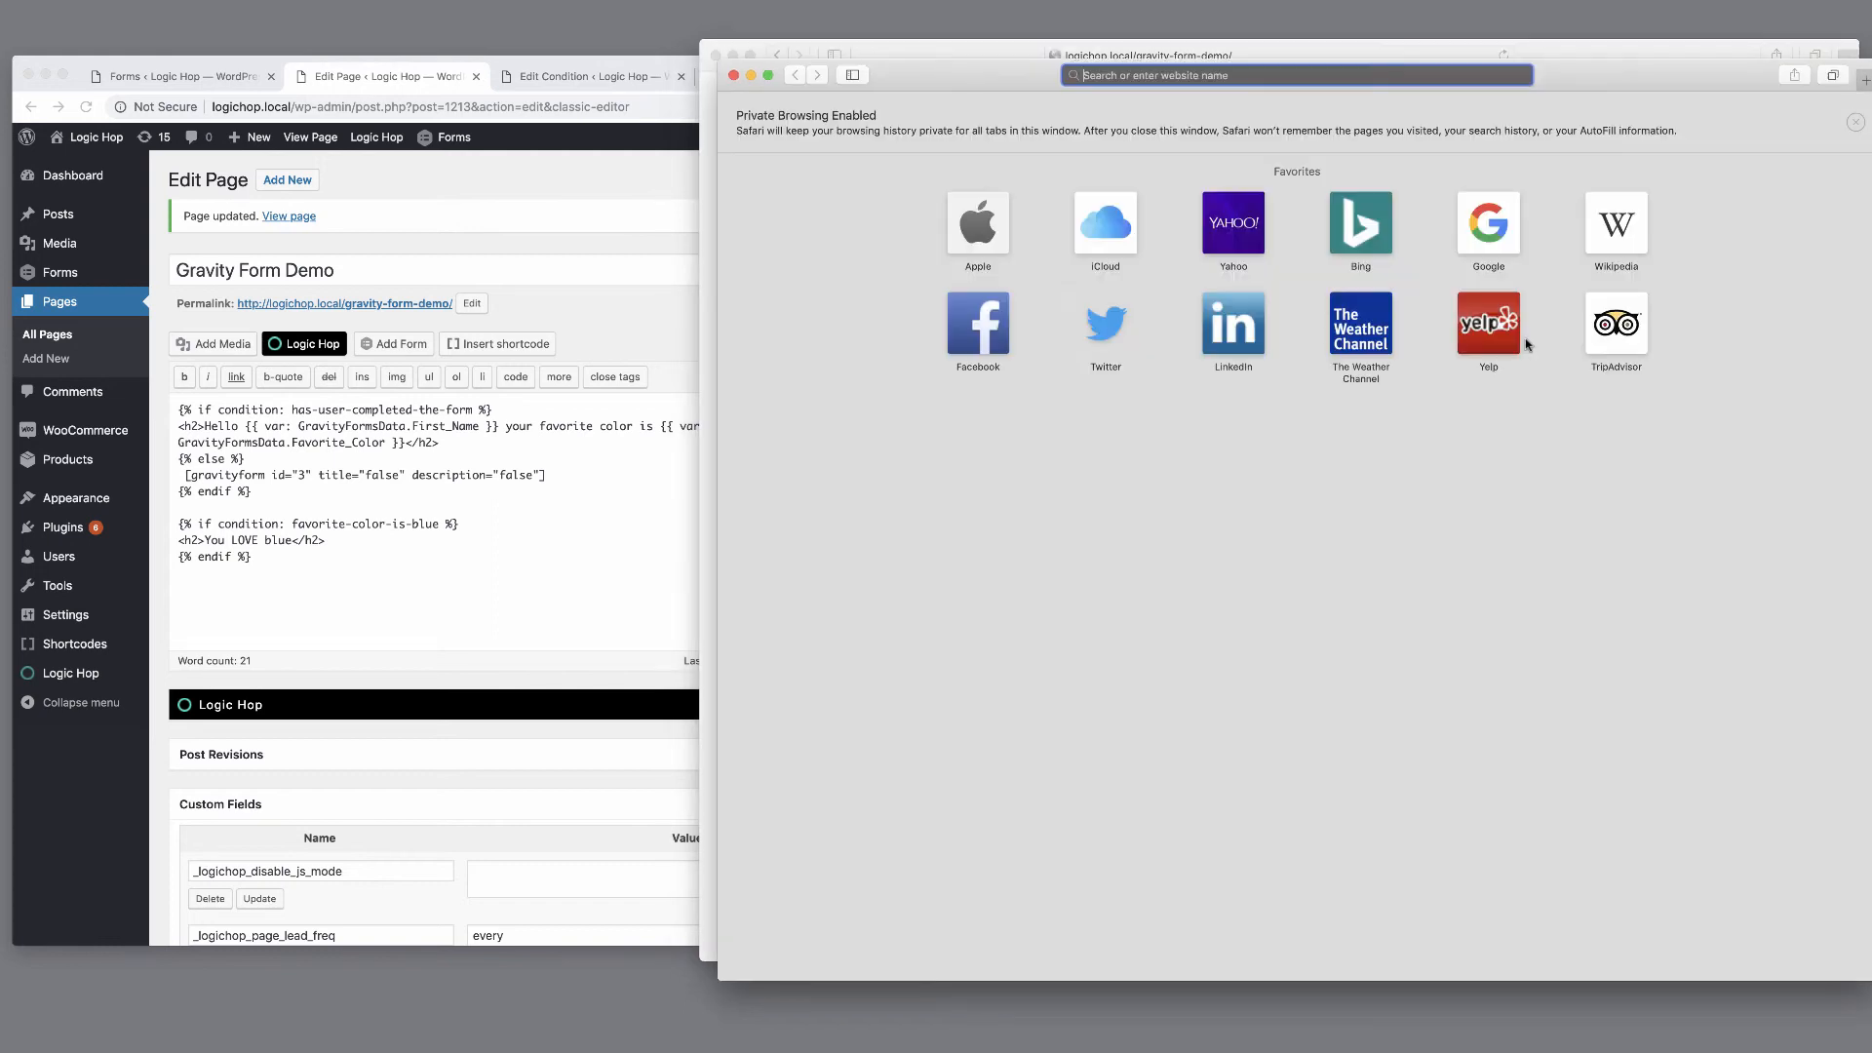
key("super+v")
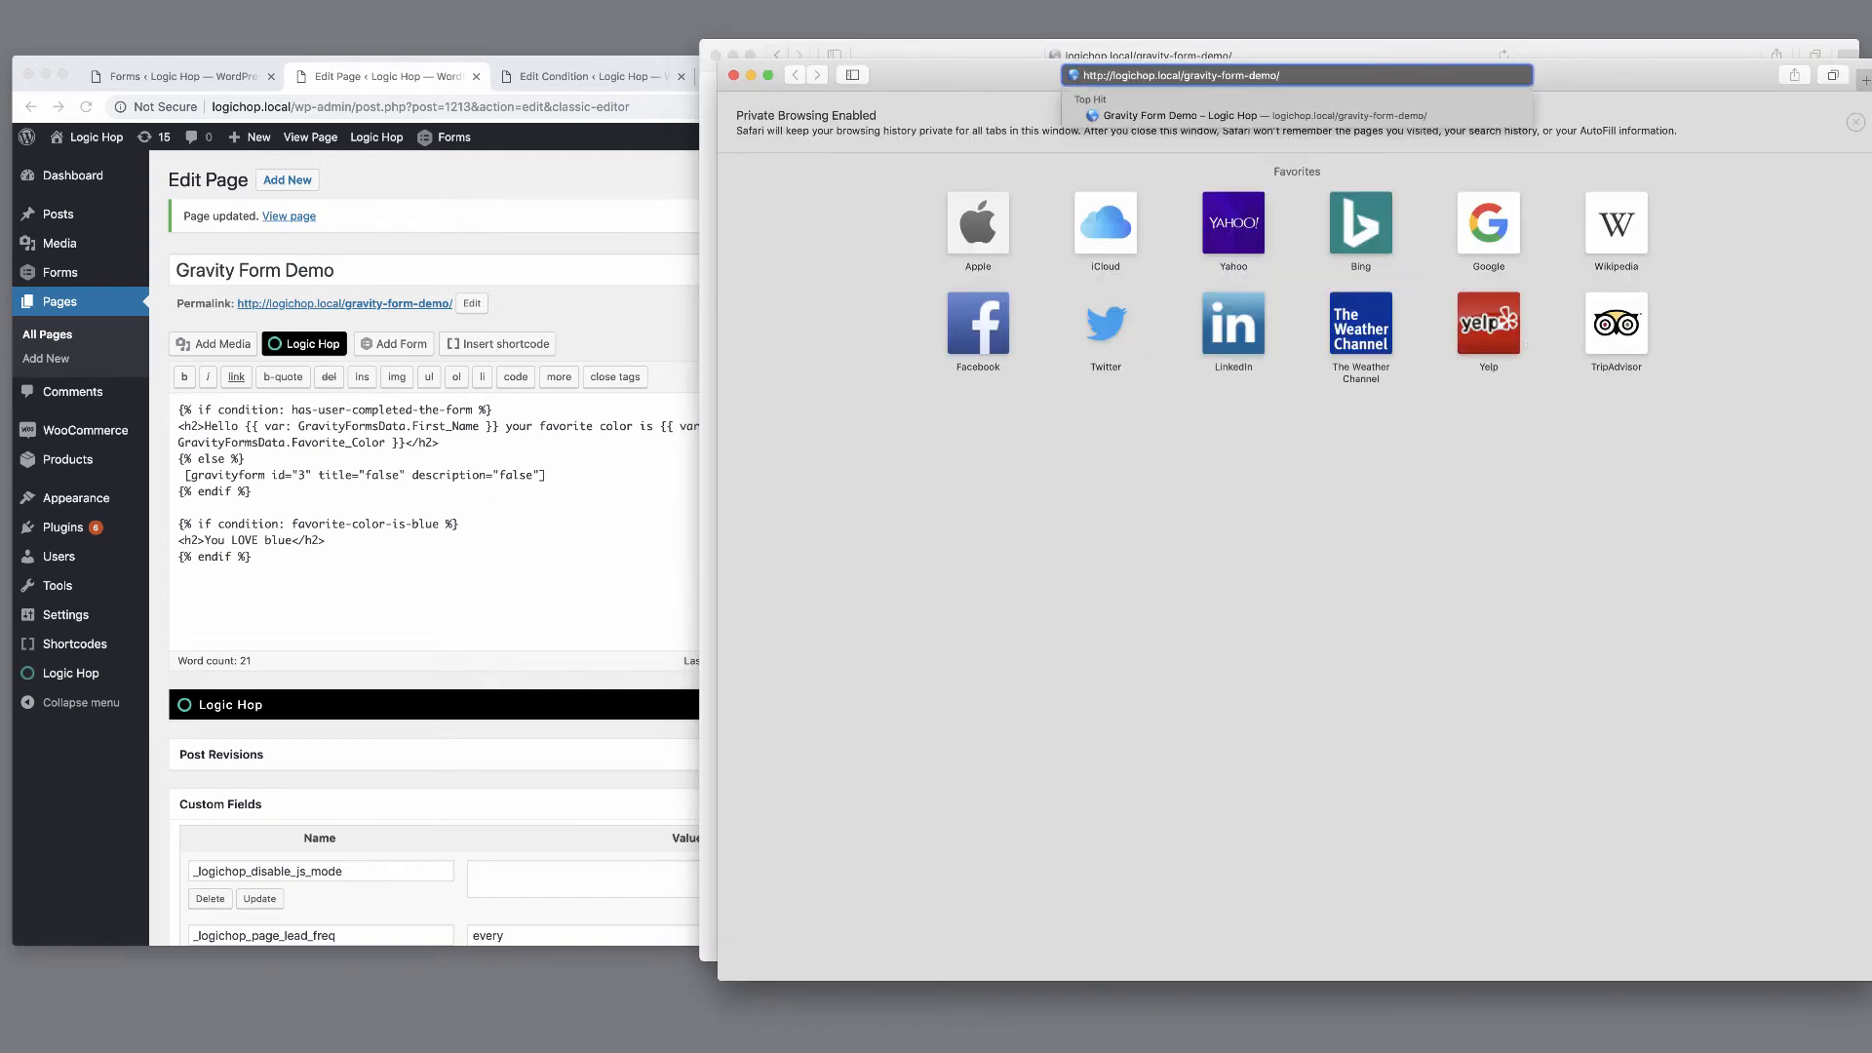
key("Return")
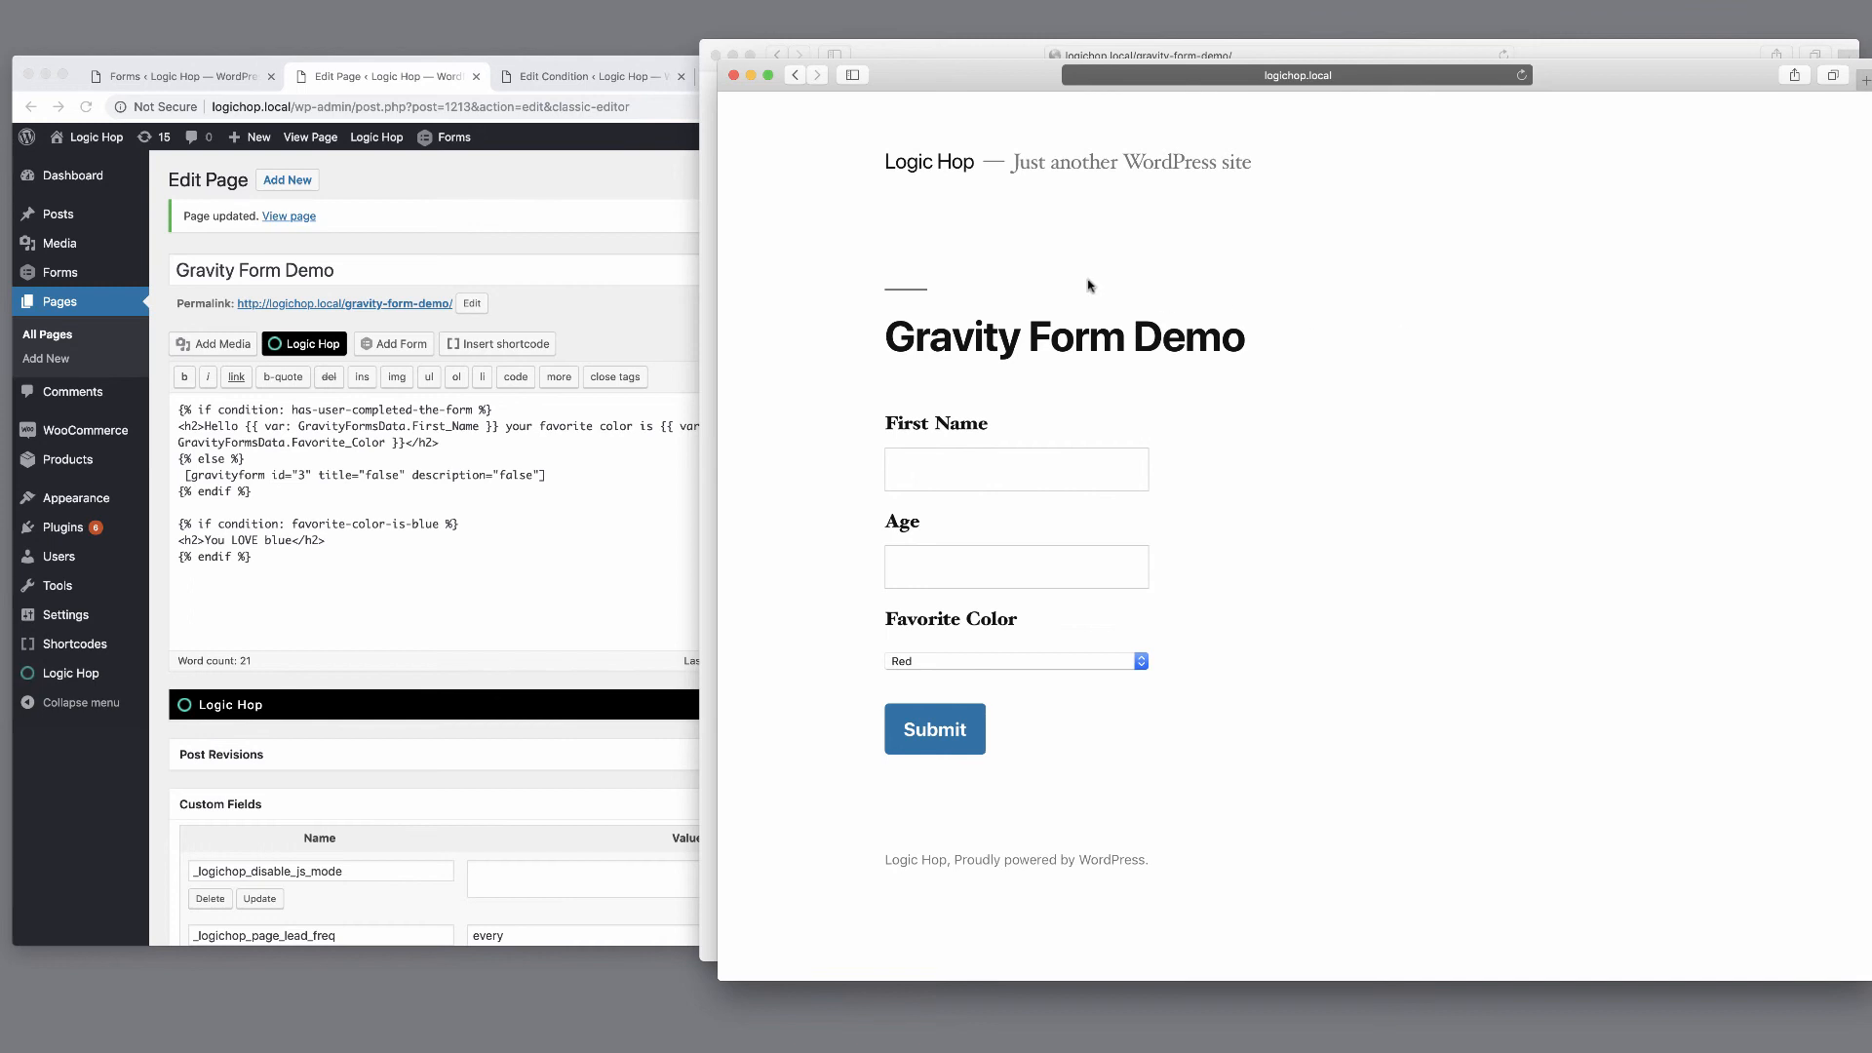
Fill in the form with a first name, age 42 and favorite color Green, and submit it.
left_click(989, 478)
type("Joe")
key("Tab")
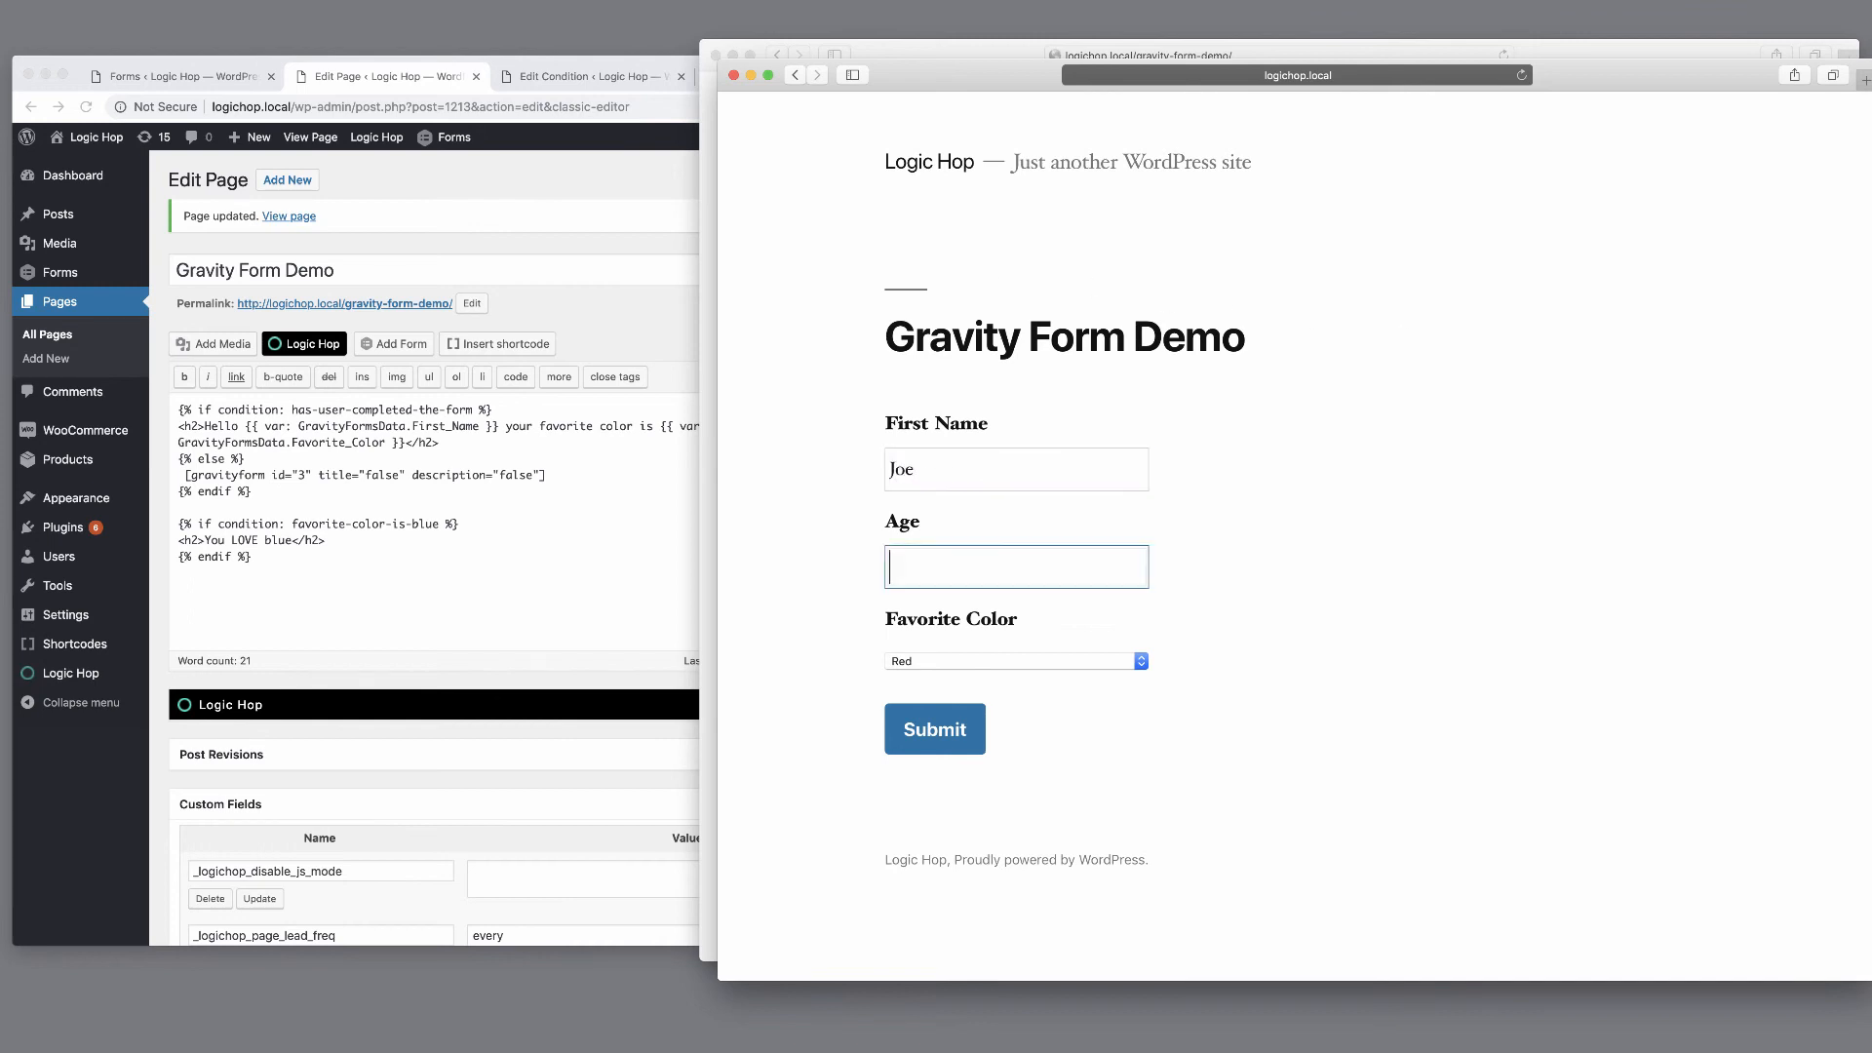
type("42")
left_click(984, 662)
left_click(987, 678)
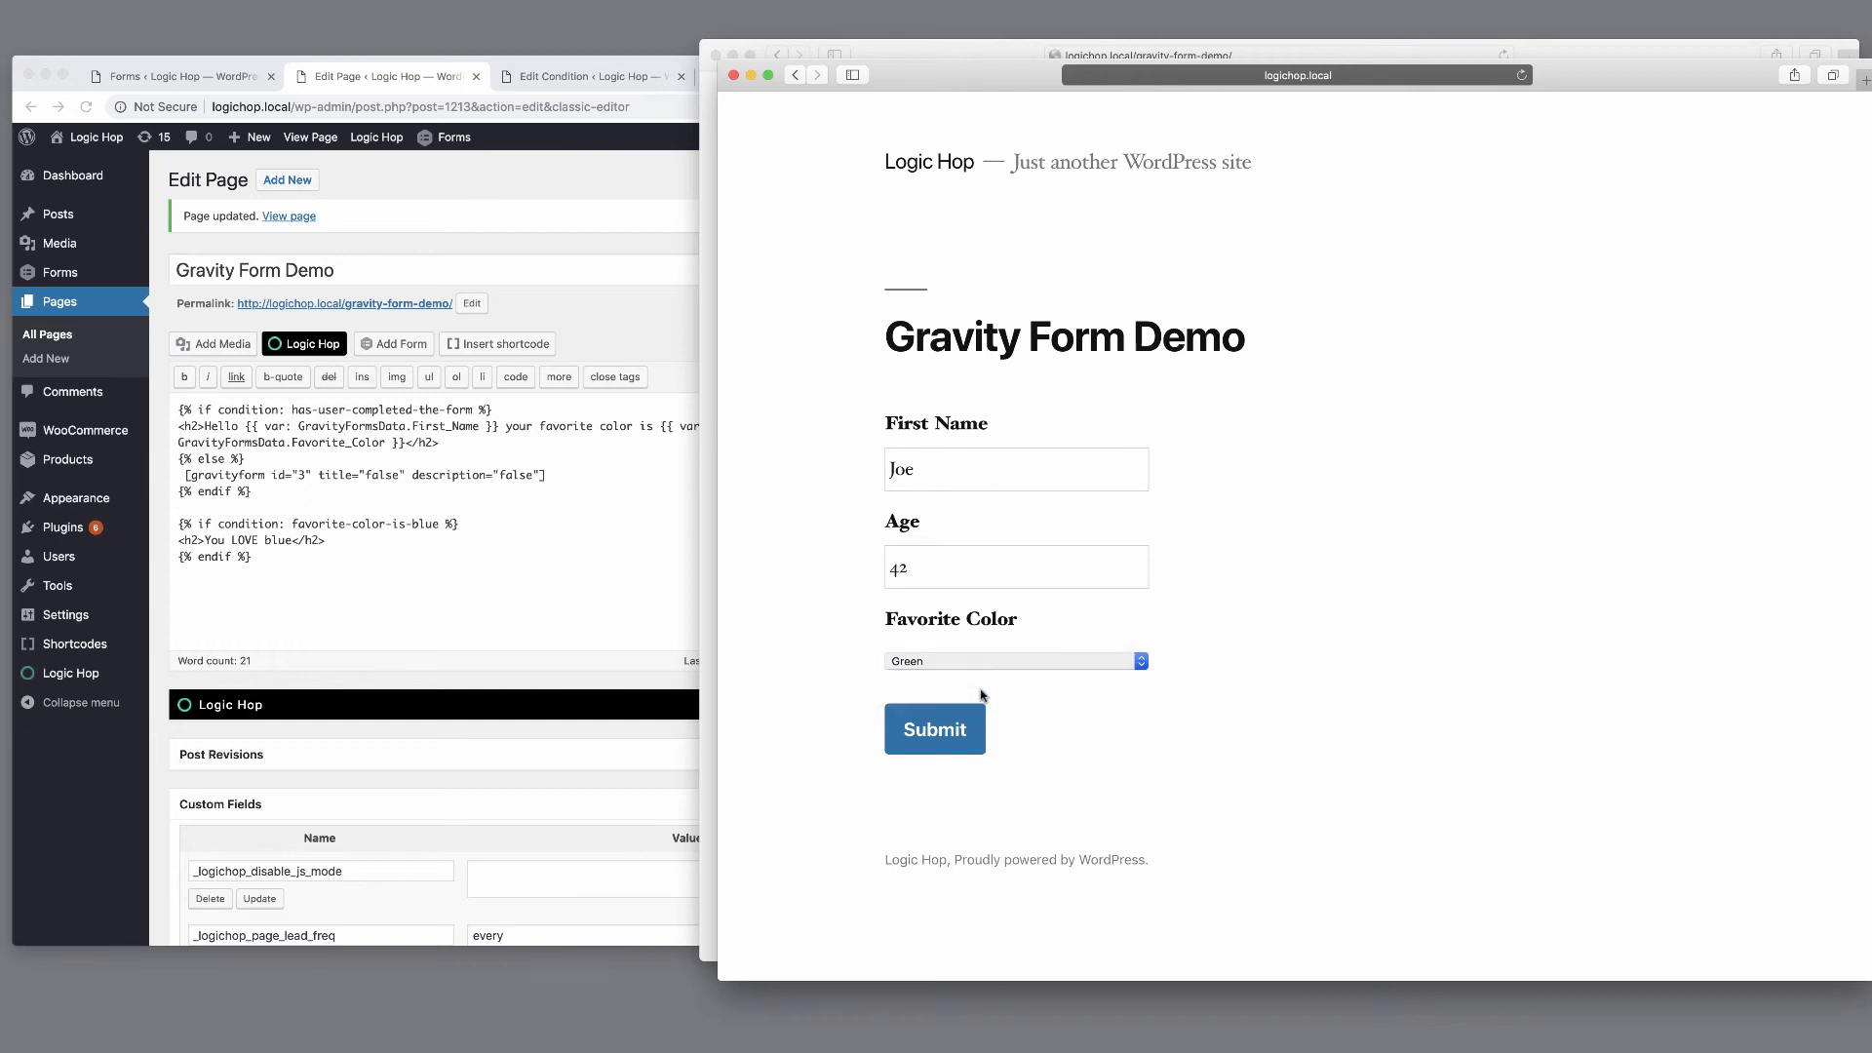
left_click(968, 740)
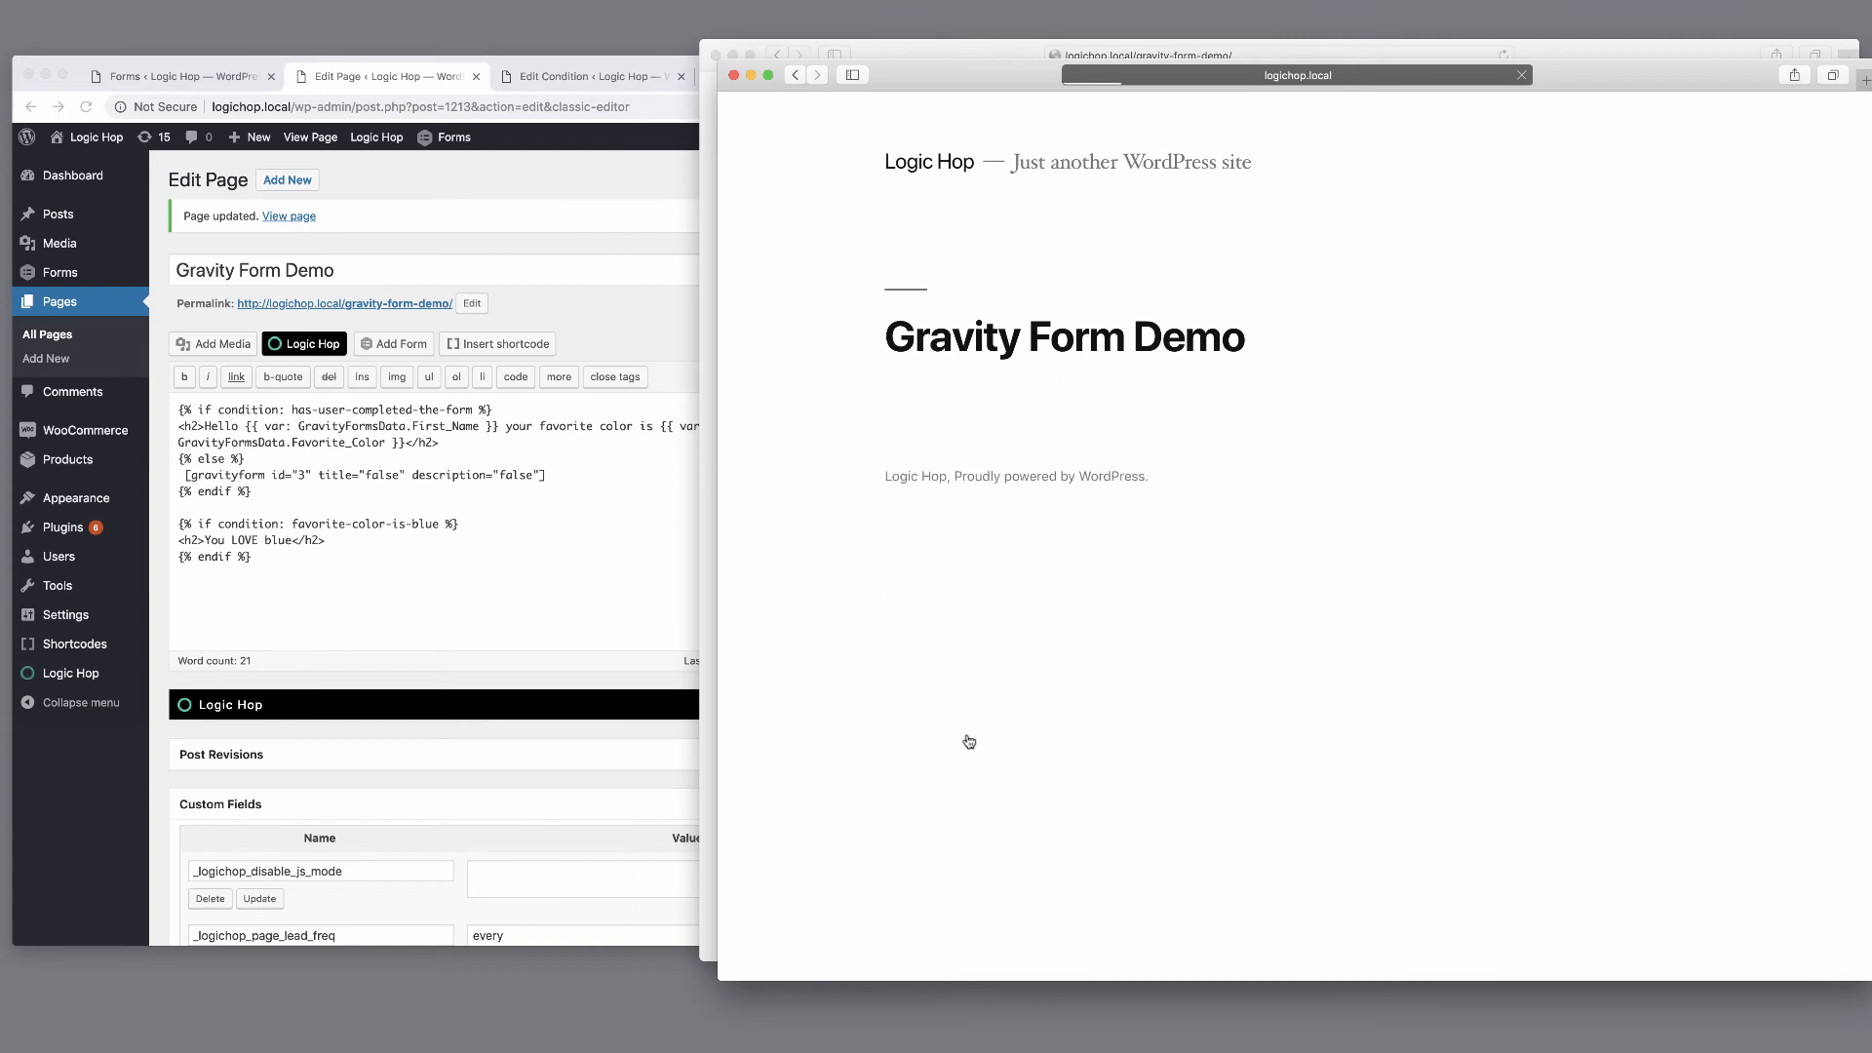